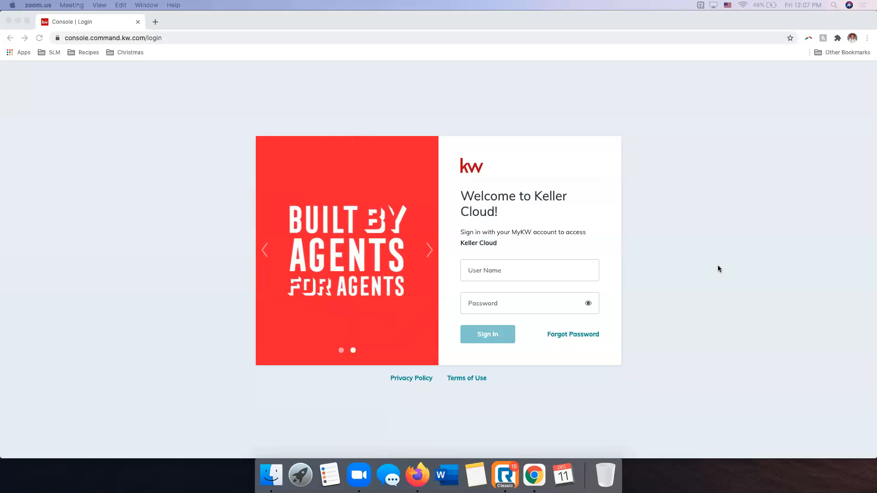
Sign in to Keller Cloud with the account's user name and password, and accept the site's cookies
click(563, 266)
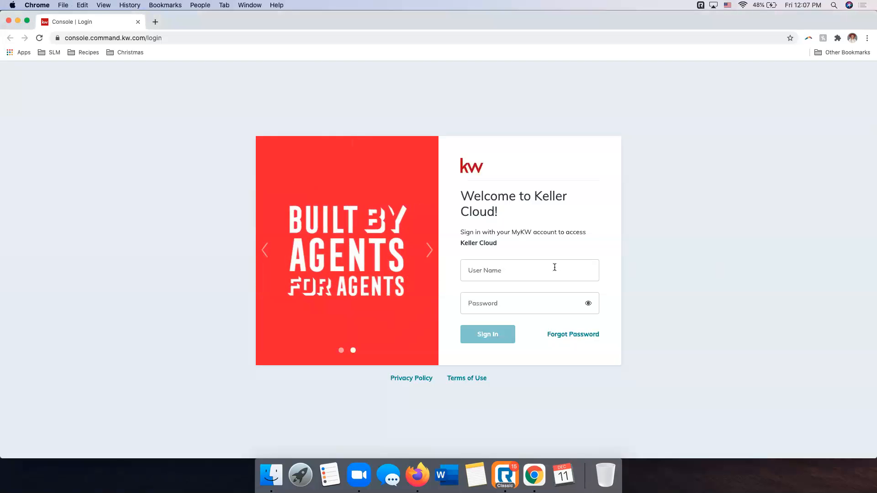
click(554, 268)
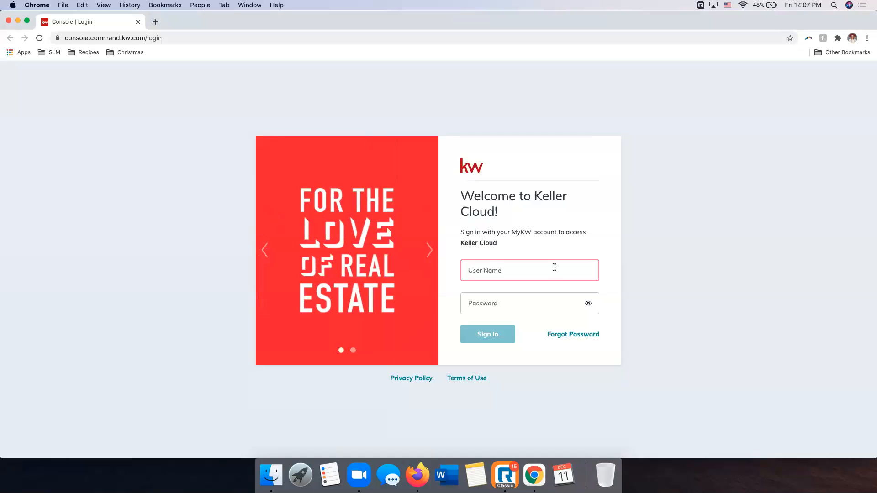
text(sleroy)
key(Tab)
text(•••••)
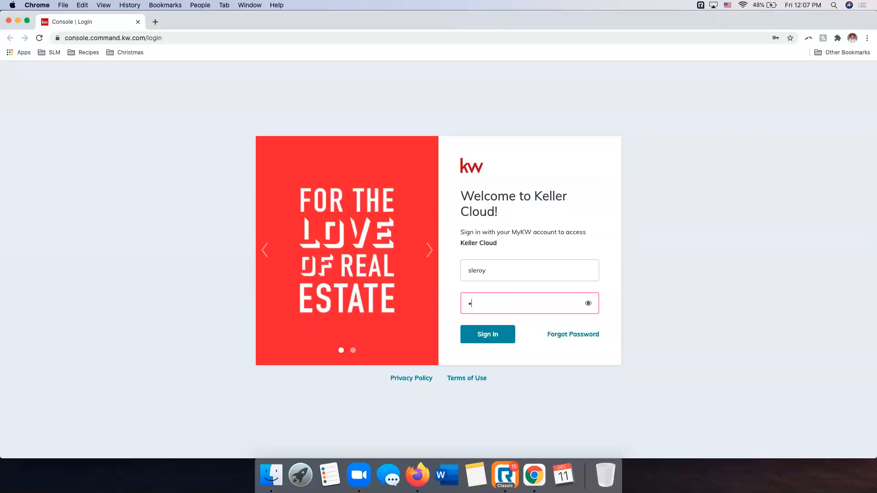
text(••••••)
key(Return)
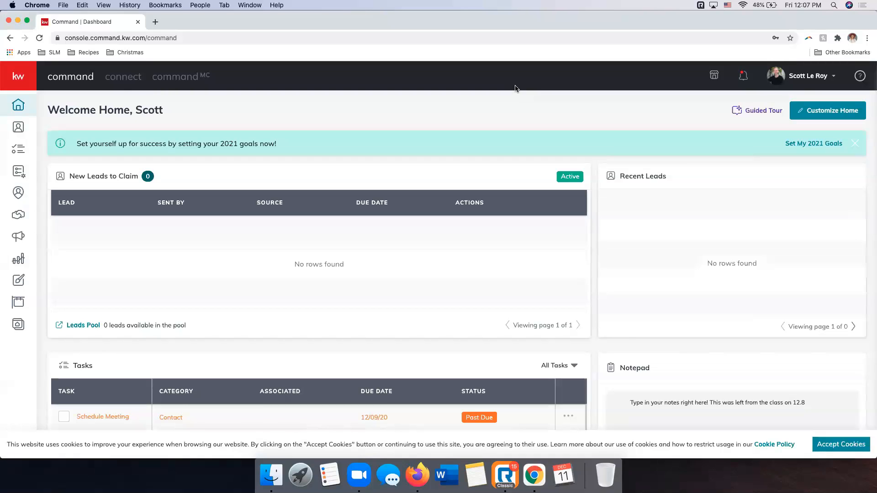
click(826, 439)
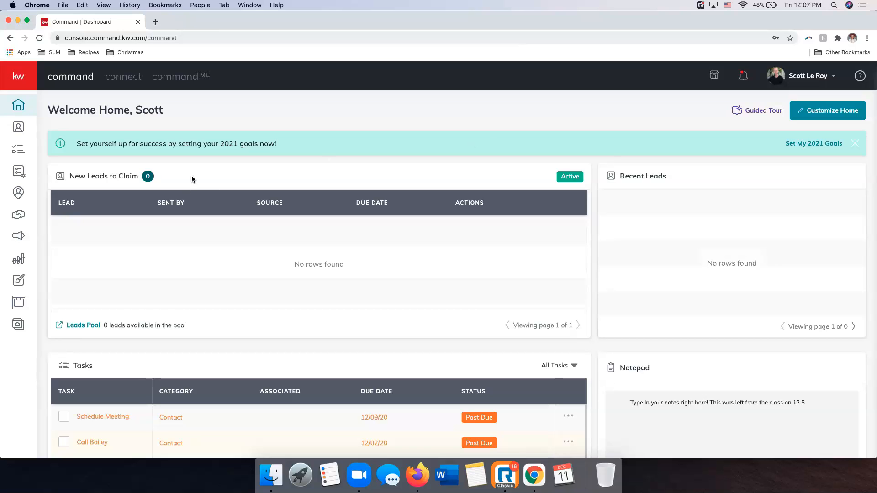
Expand the navigation labels on the Command home page and open the Designs section
click(23, 283)
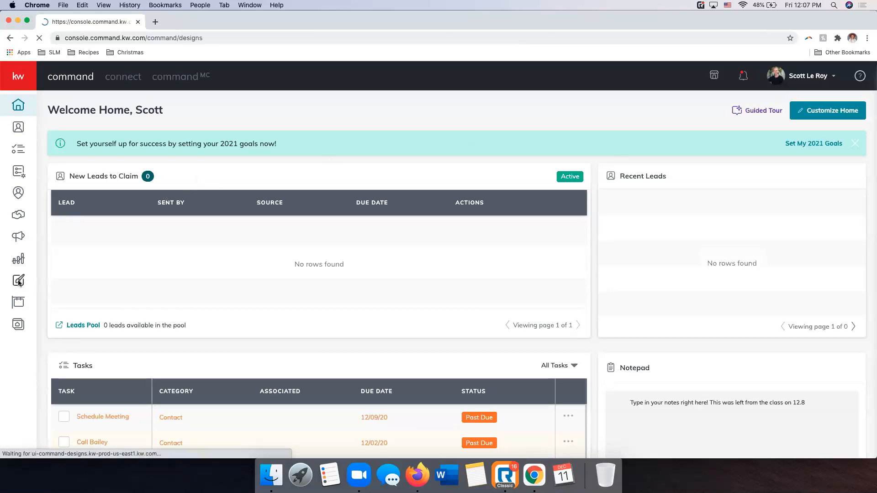
click(9, 37)
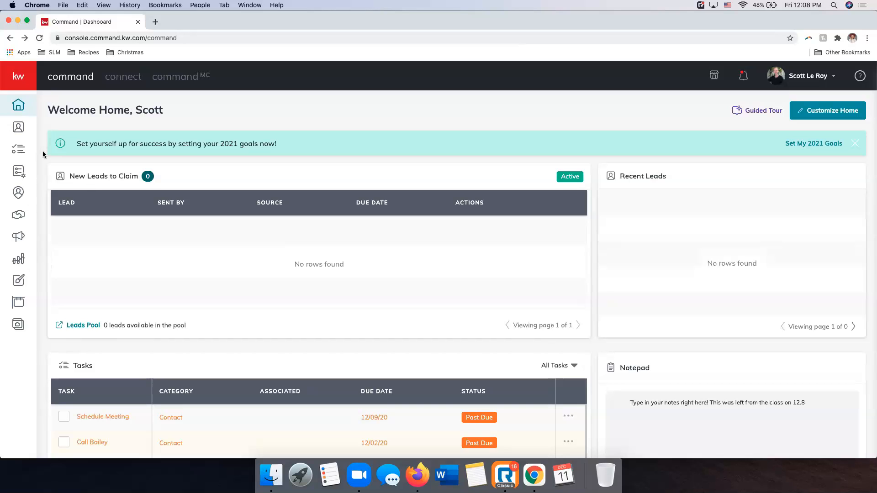
click(20, 84)
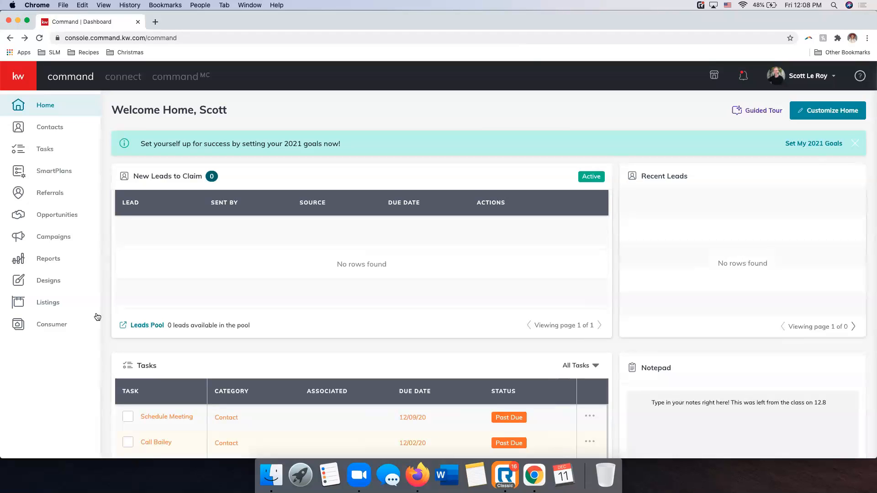
click(18, 282)
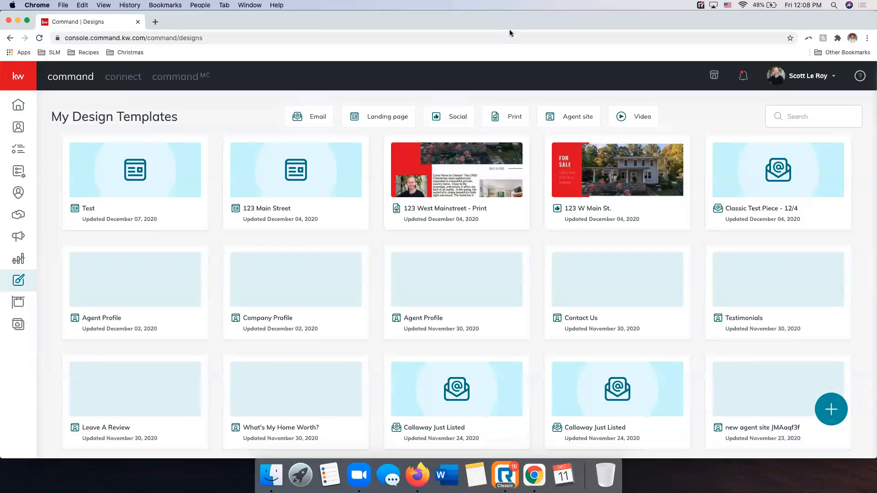
Look through the design templates by type: Email, Landing page, Social, Print, Agent site and Video, returning to Email
click(304, 117)
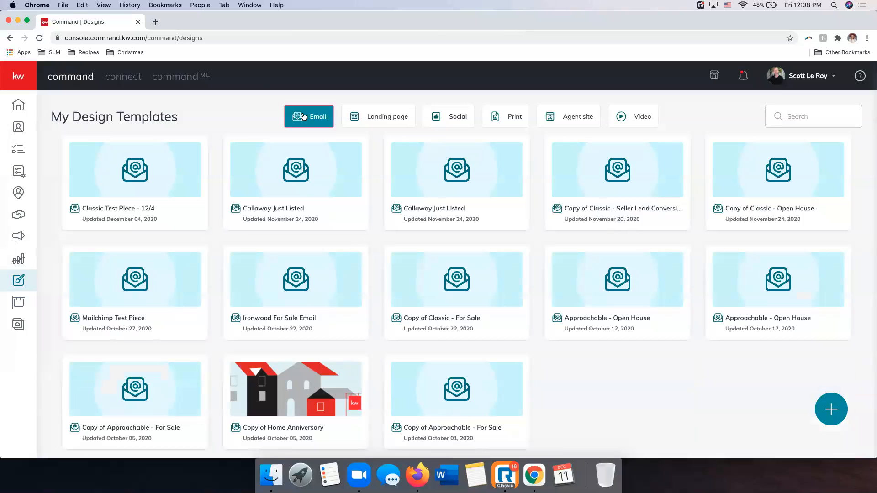
click(357, 117)
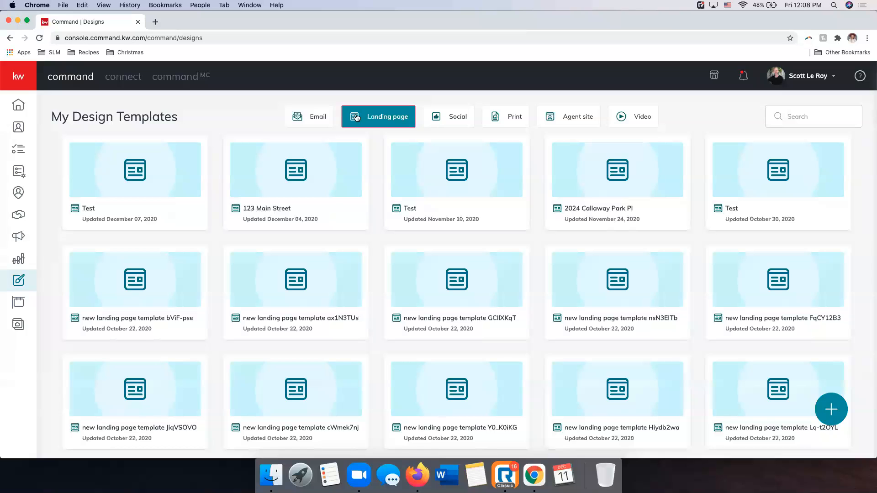
click(438, 116)
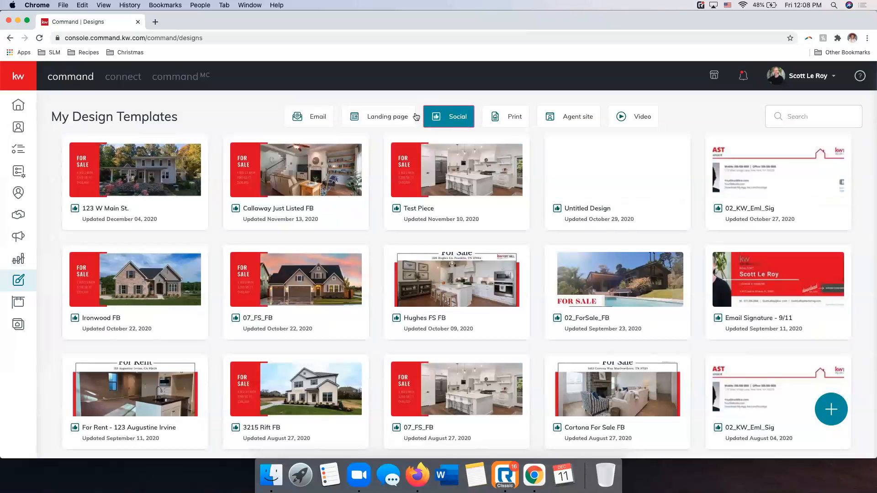
click(496, 116)
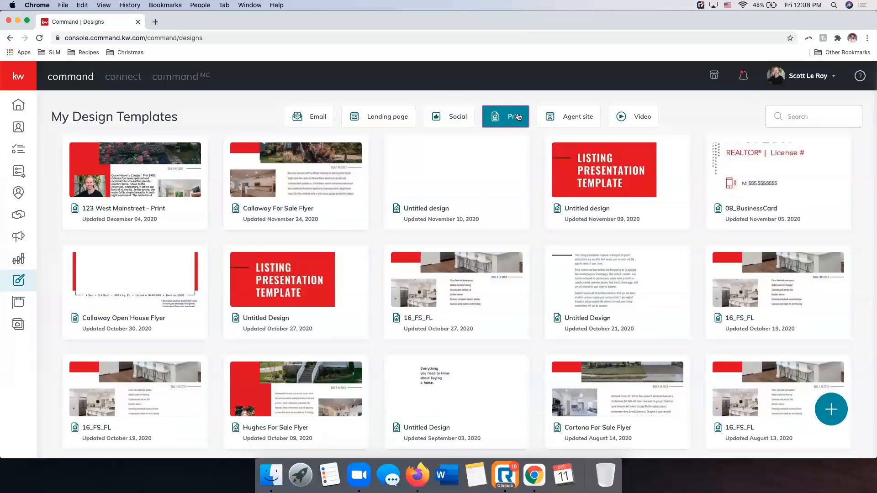
click(547, 117)
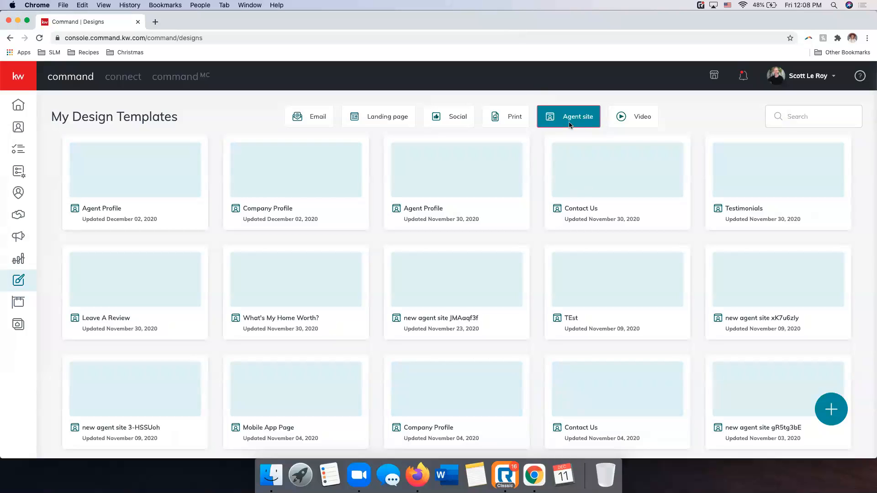
click(628, 122)
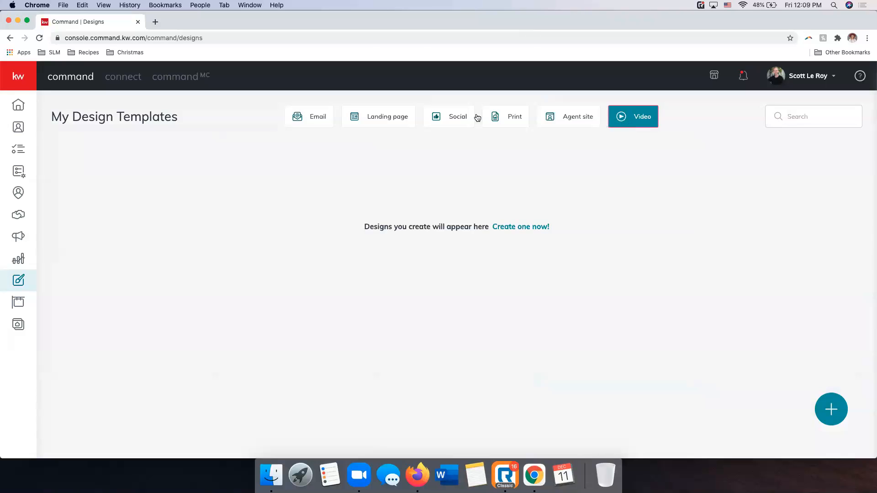
click(317, 122)
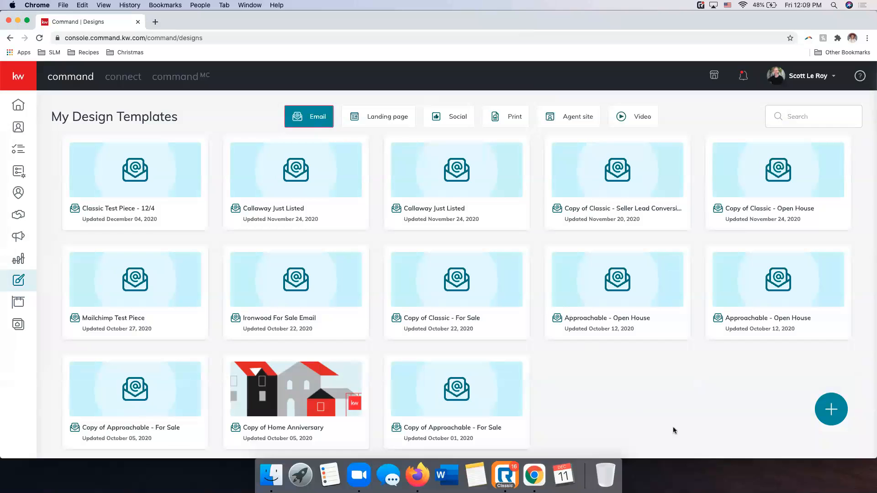
Start creating a new design of the Social type and continue to the template library
click(836, 414)
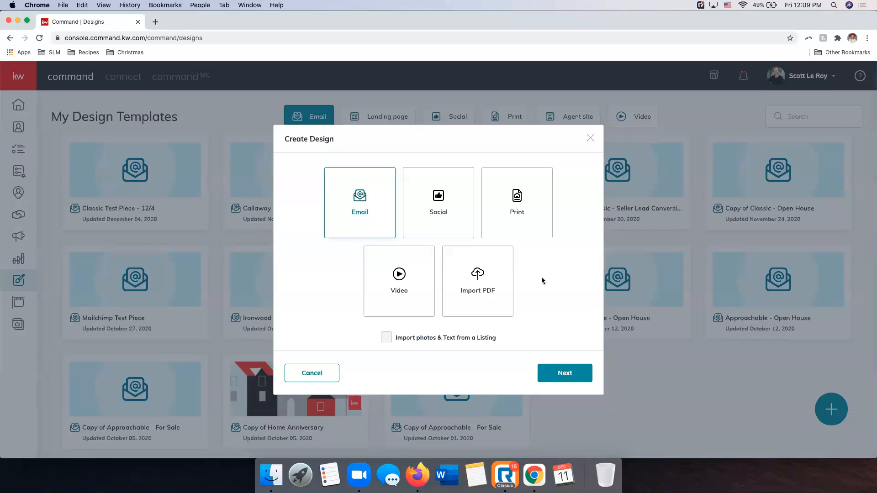
click(448, 223)
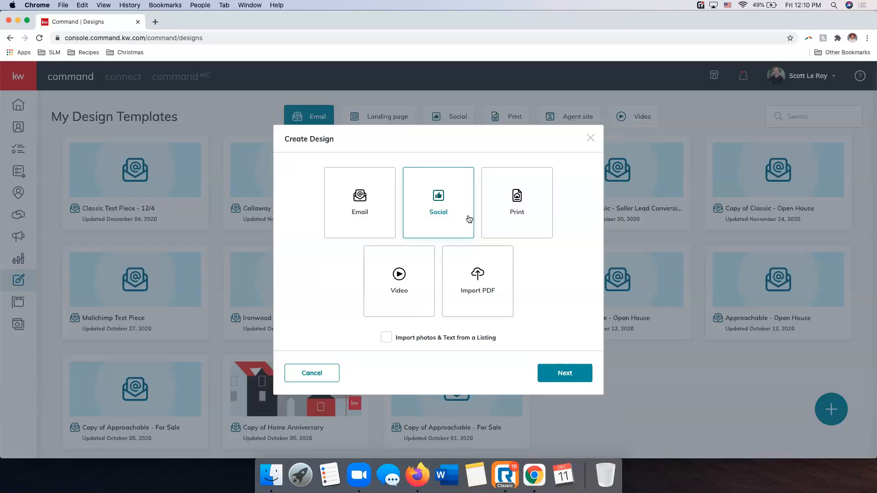
click(565, 373)
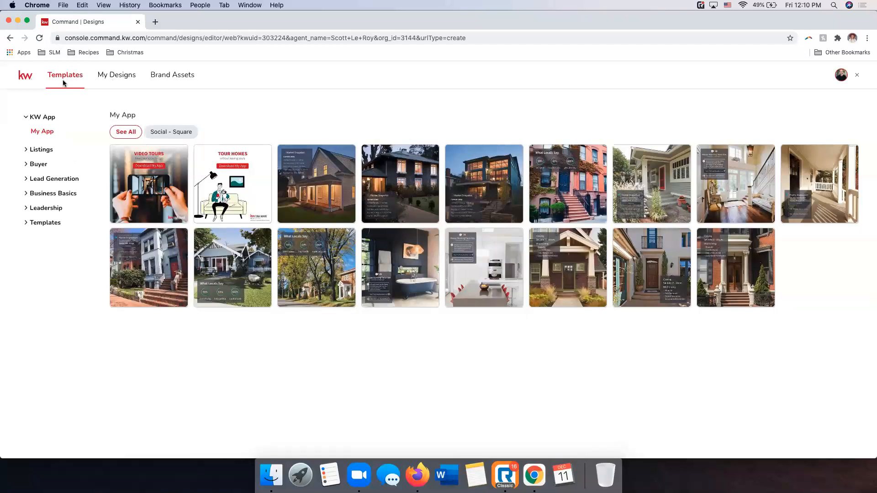
Look through the folders and saved designs in My Designs, and view the Logos section of Brand Assets
click(117, 76)
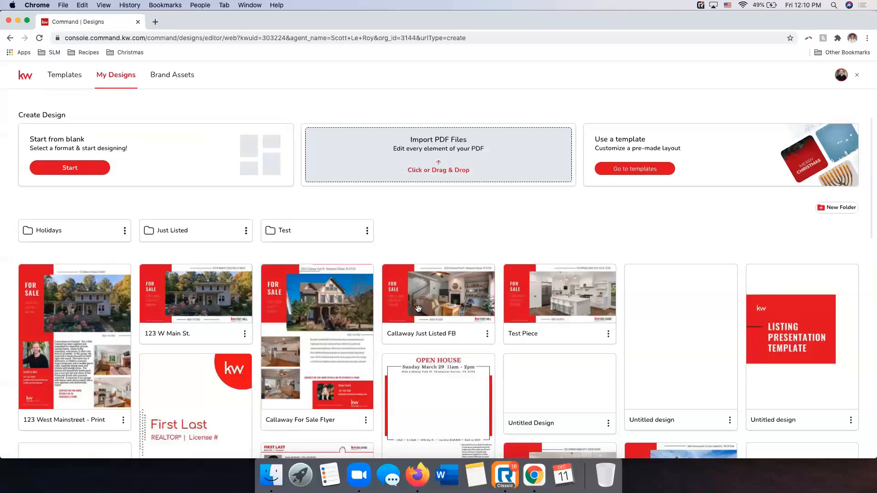
scroll(418, 308, down, 6)
scroll(418, 308, up, 6)
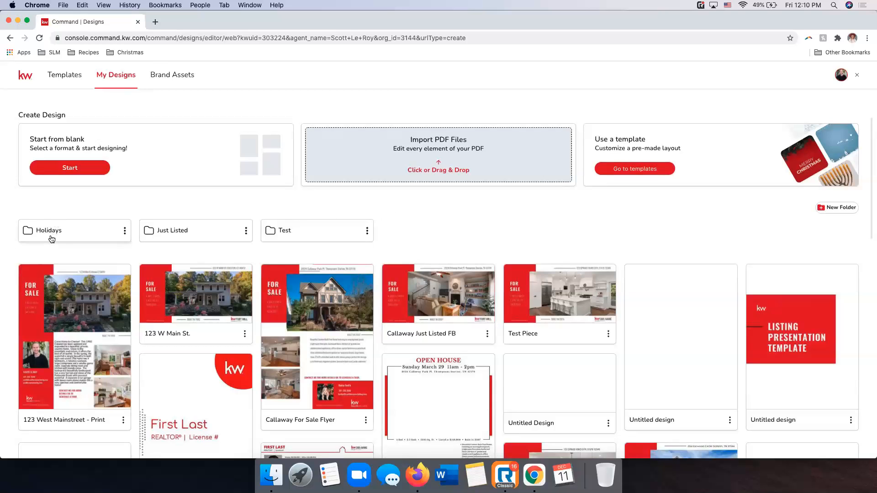
scroll(472, 239, down, 10)
scroll(473, 240, up, 10)
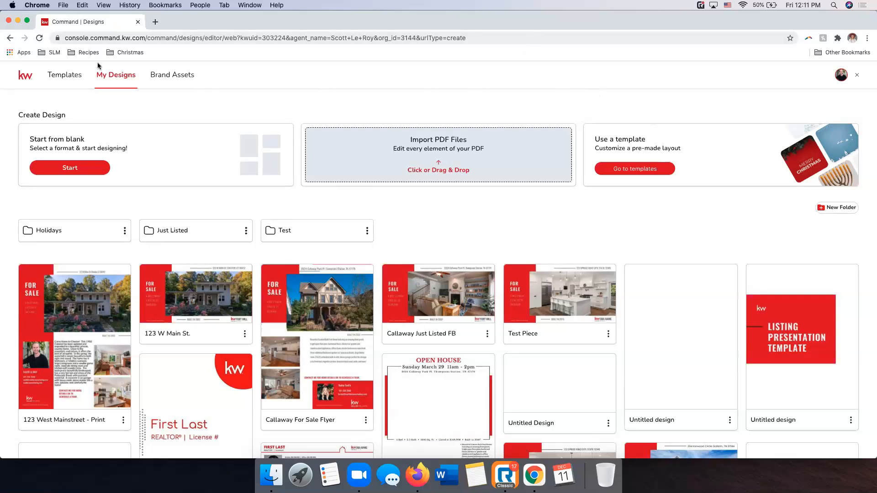
click(166, 78)
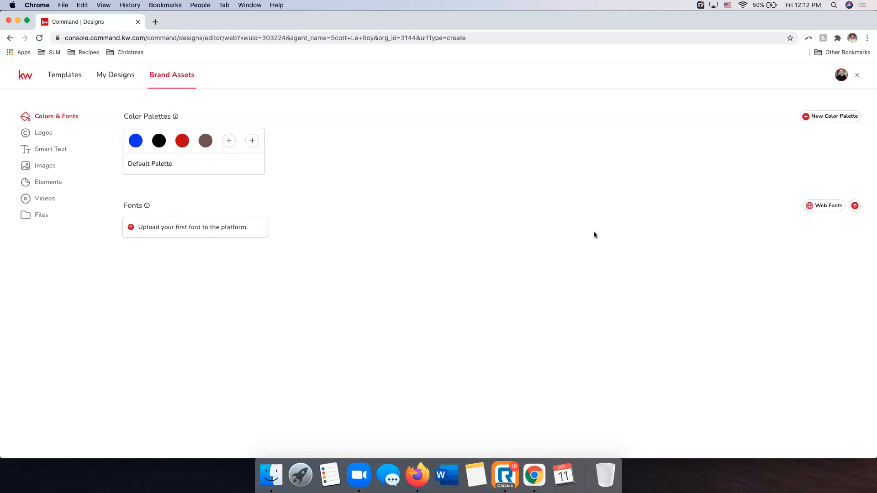
click(44, 132)
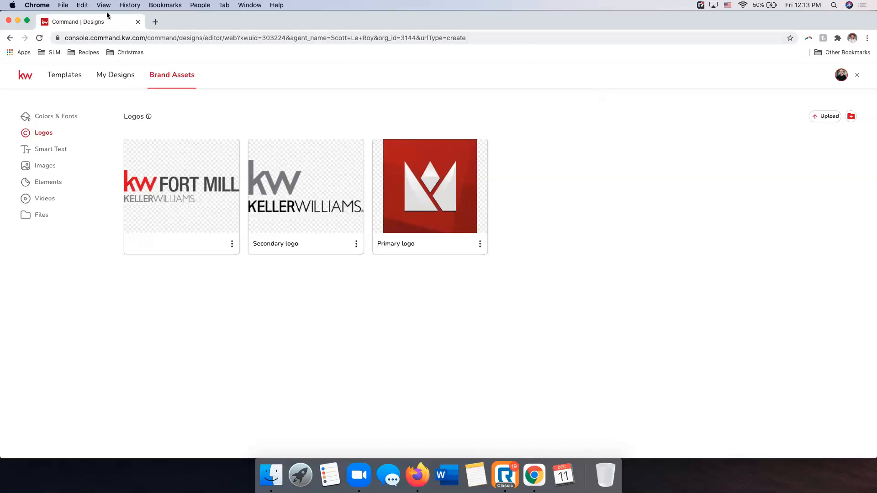
Try to open kwconnect.com in a new browser tab
click(155, 21)
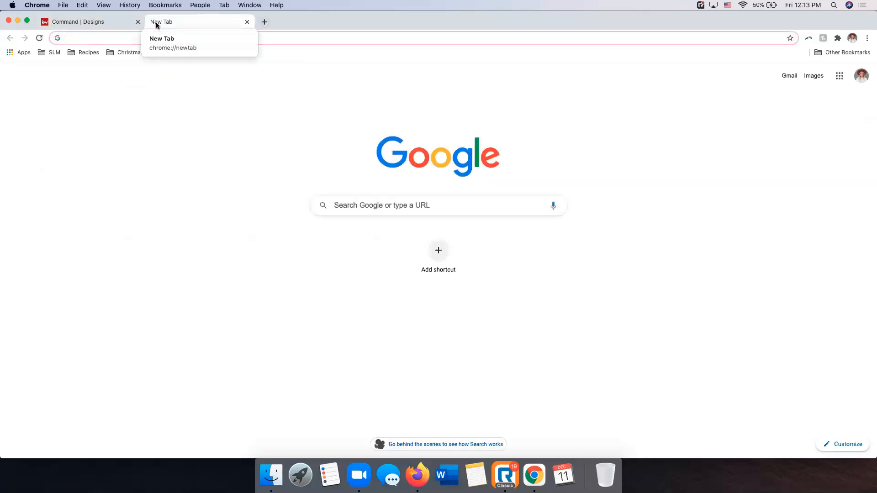
text(kwcon)
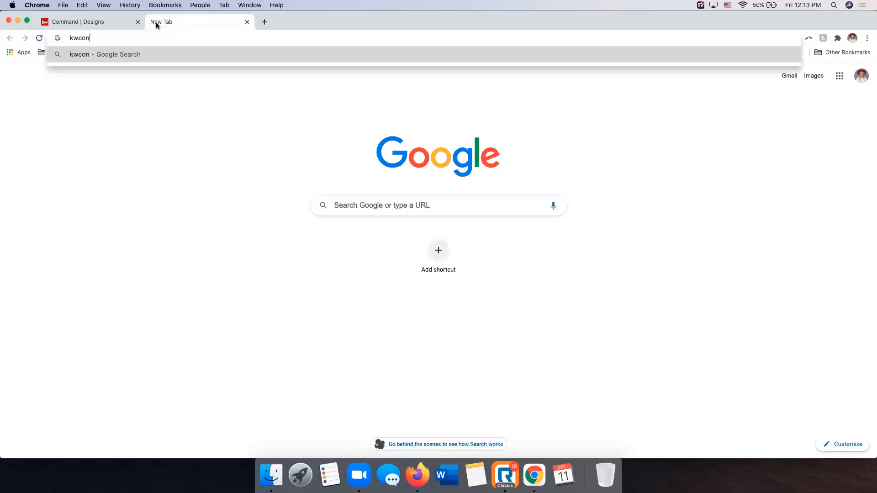
text(nect.com)
key(Return)
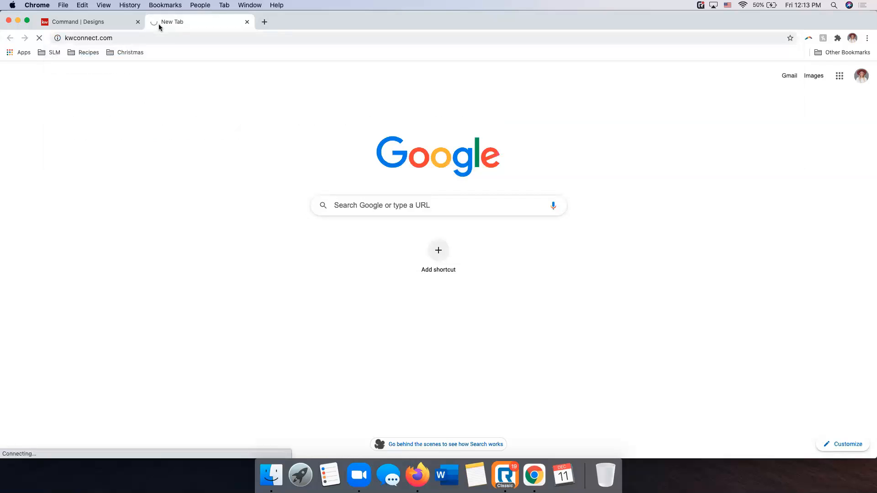
Load mykw.kw.com in the same tab and open My Referrals from its home page
click(200, 33)
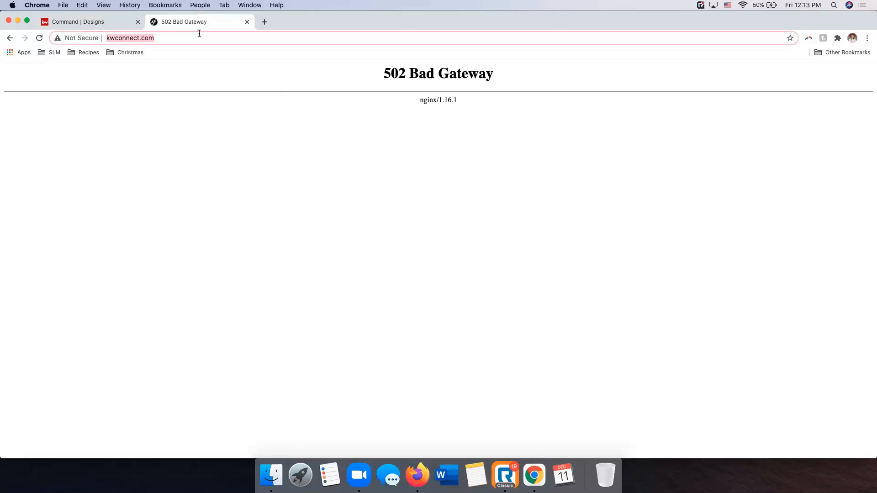
text(mykw.kw.com)
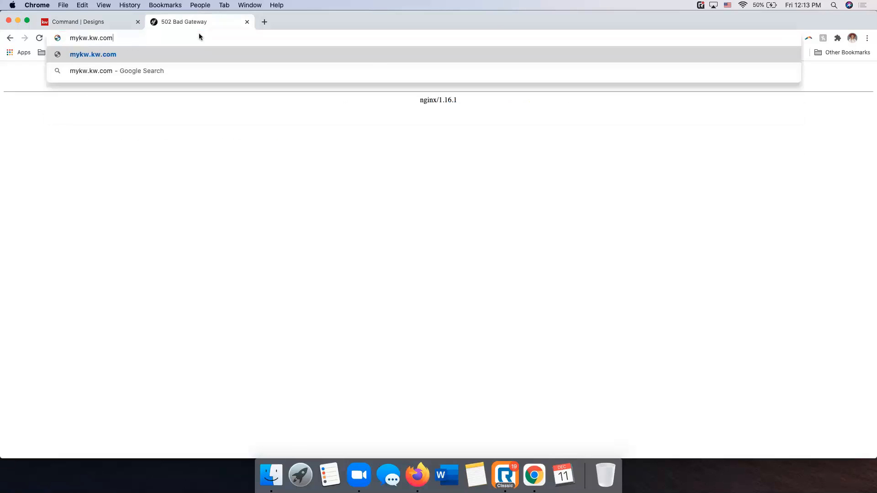
key(Return)
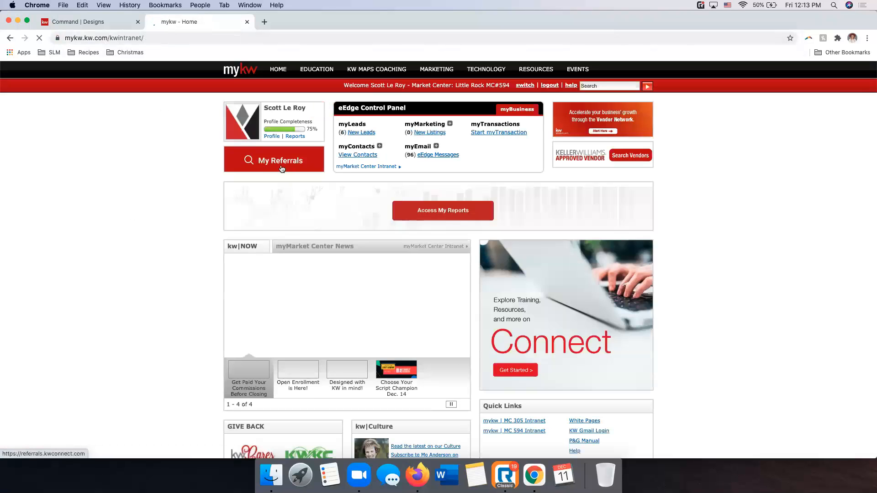
click(269, 162)
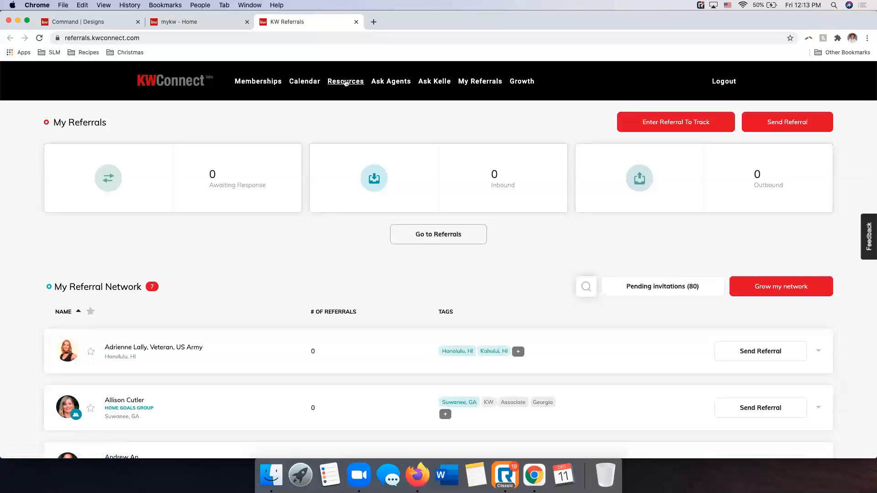
Go to the KW Connect resources and open the Marketing page
click(343, 83)
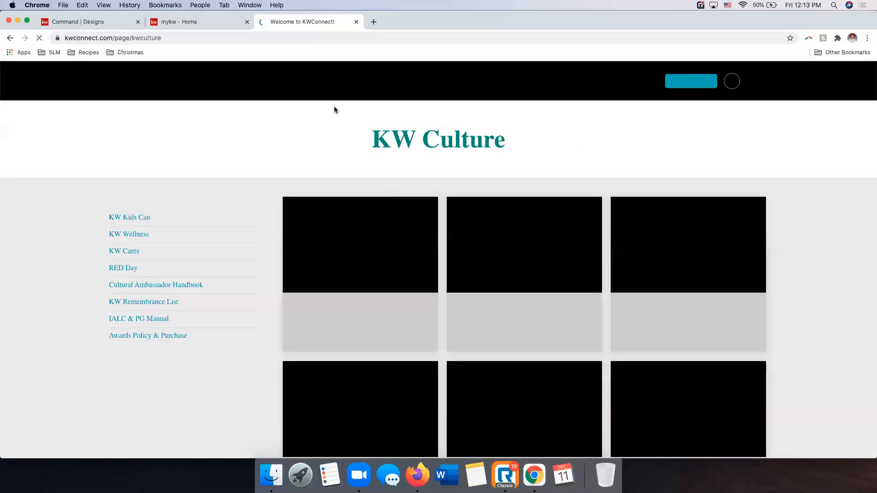
mouse_move(335, 81)
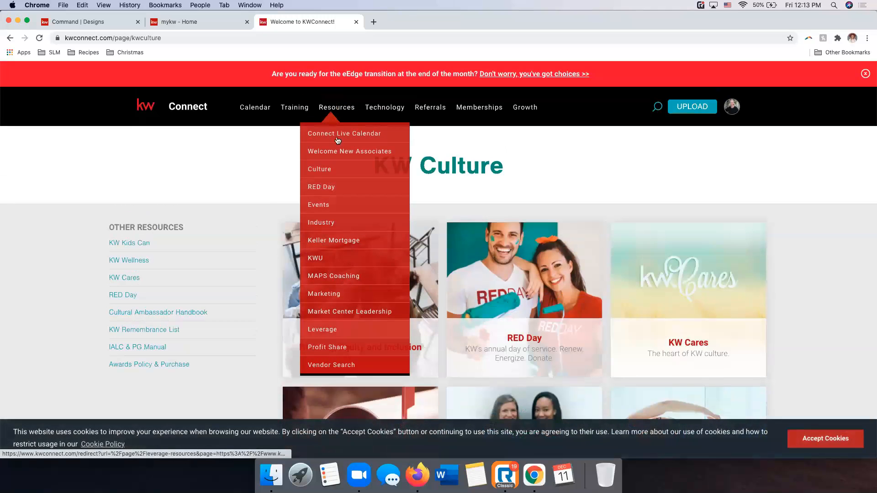
mouse_move(341, 110)
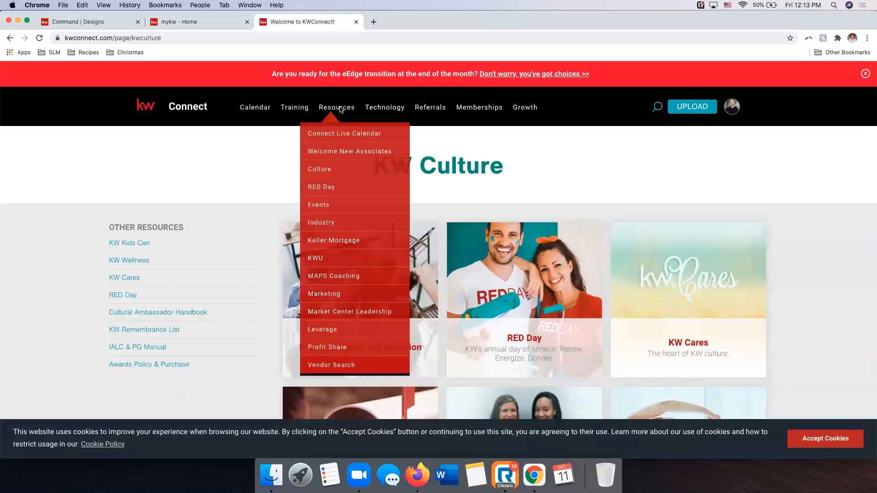
click(324, 294)
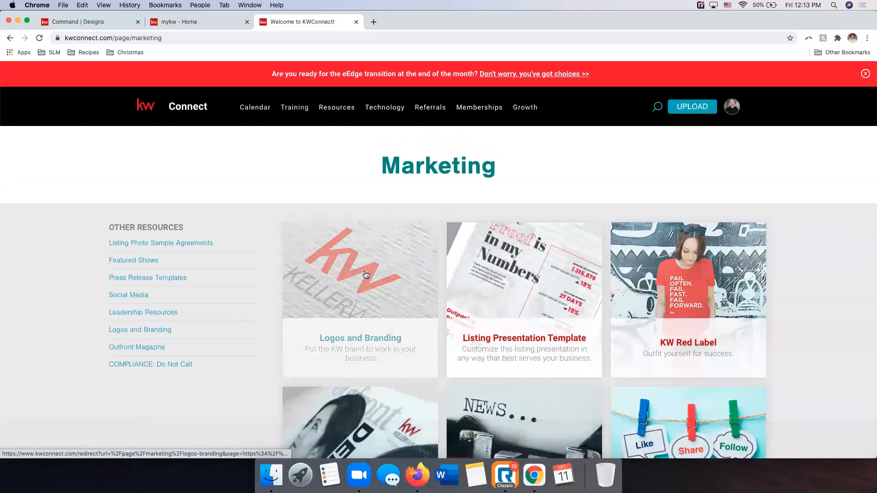
Open the Logos and Branding page and look over its KW Identity & Style Guide section
click(365, 274)
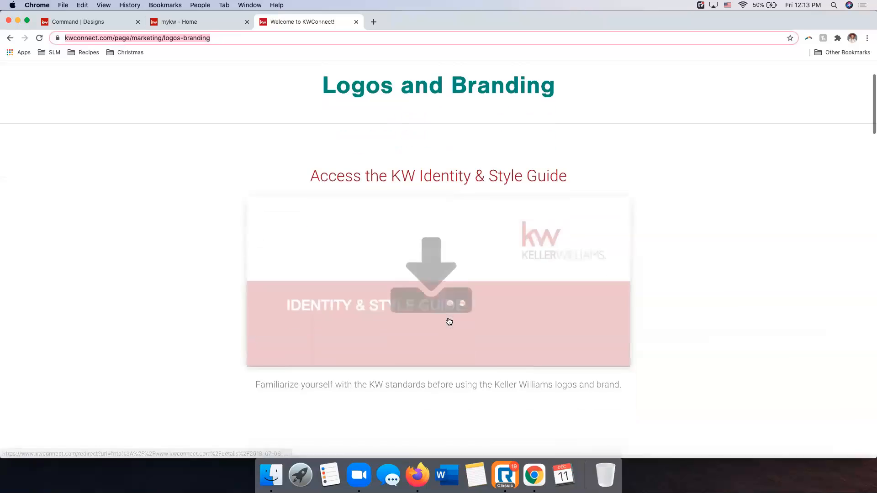
scroll(553, 313, down, 3)
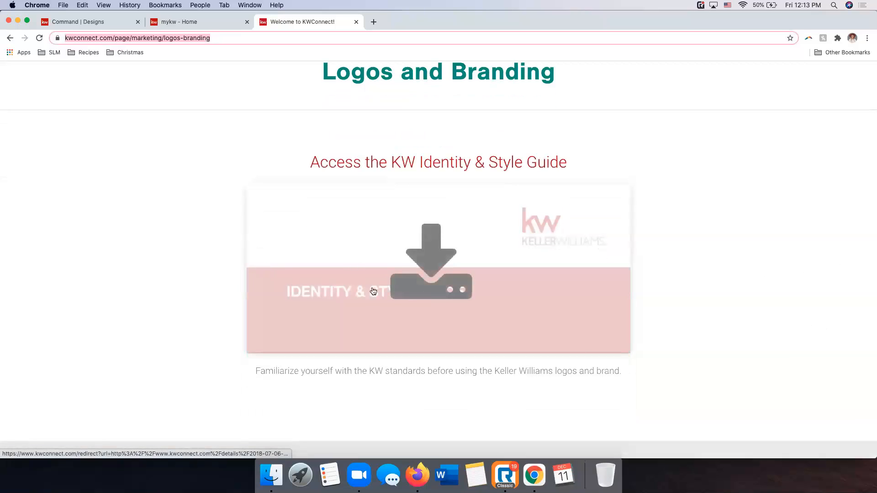
scroll(525, 244, down, 3)
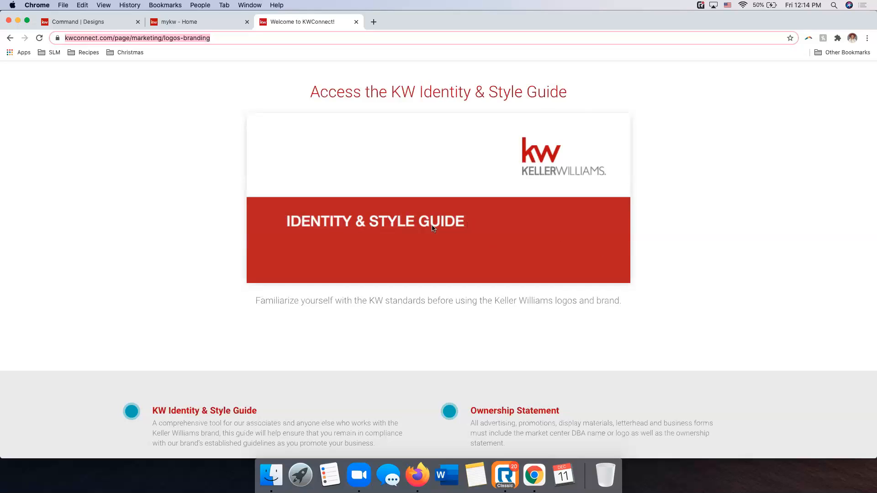
scroll(476, 231, down, 5)
scroll(476, 231, up, 7)
scroll(475, 230, up, 2)
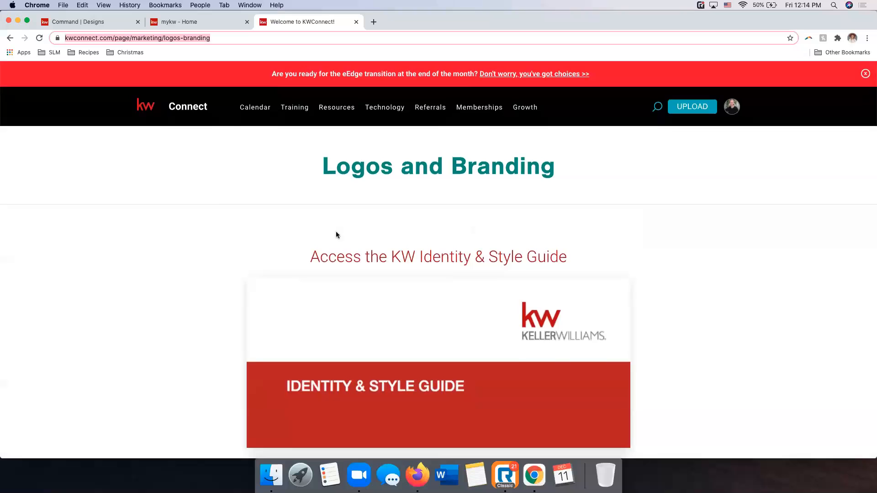
Search the Market Center Logos for market center number 1033
scroll(519, 210, down, 8)
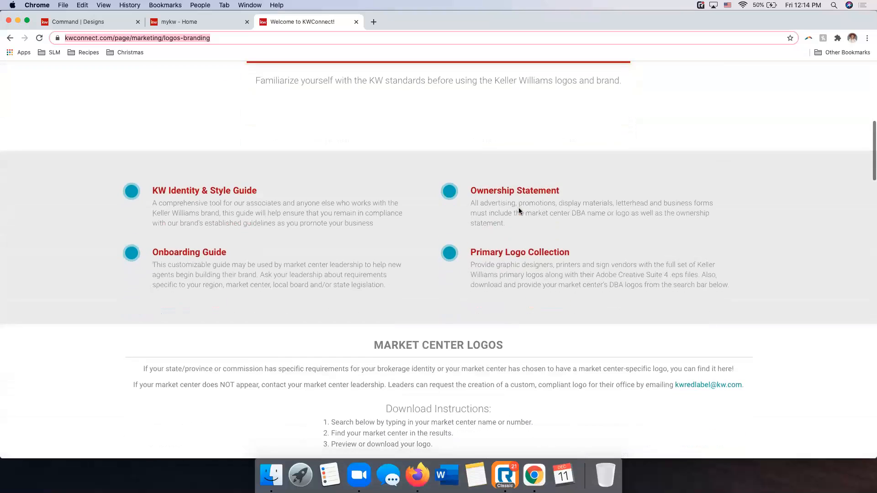
scroll(519, 211, down, 5)
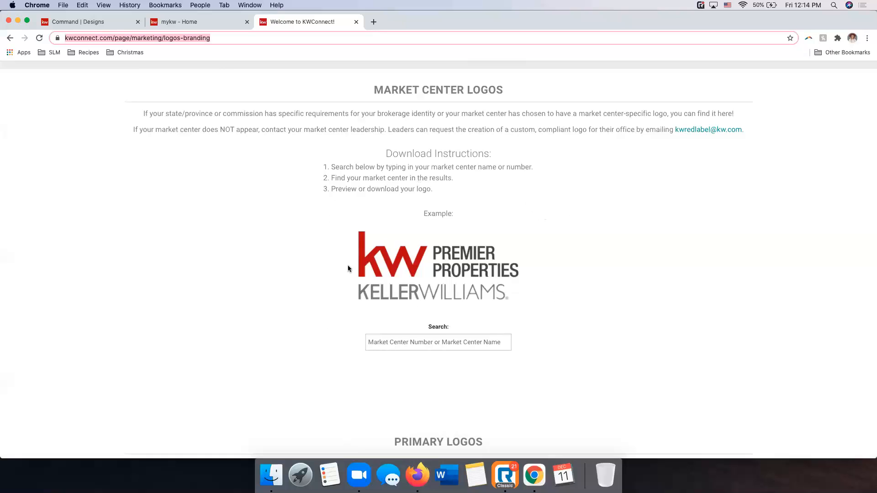
scroll(444, 249, up, 1)
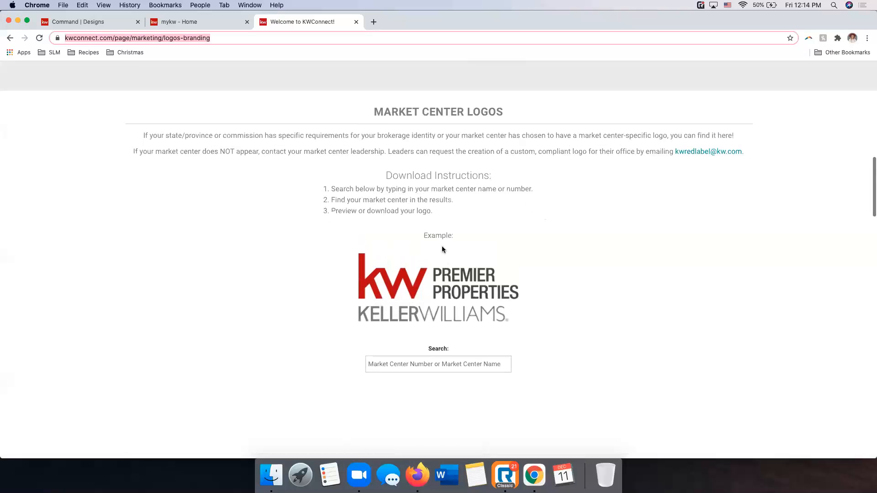
click(430, 366)
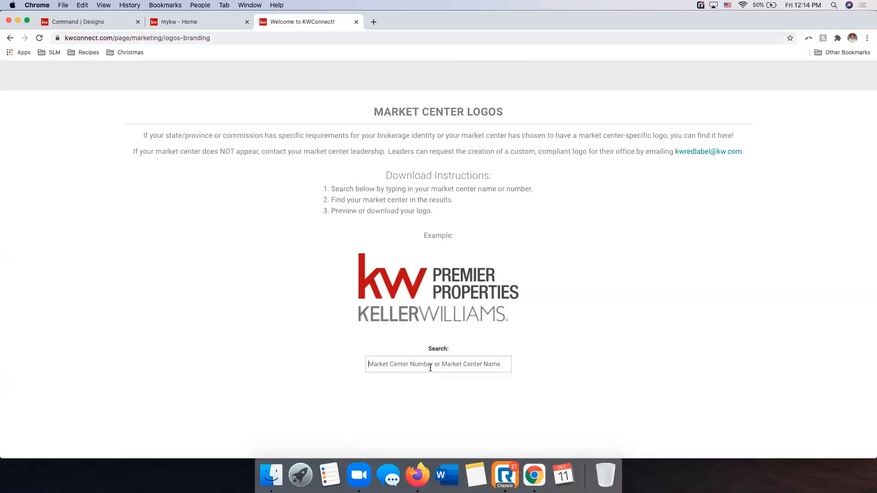
text(1033)
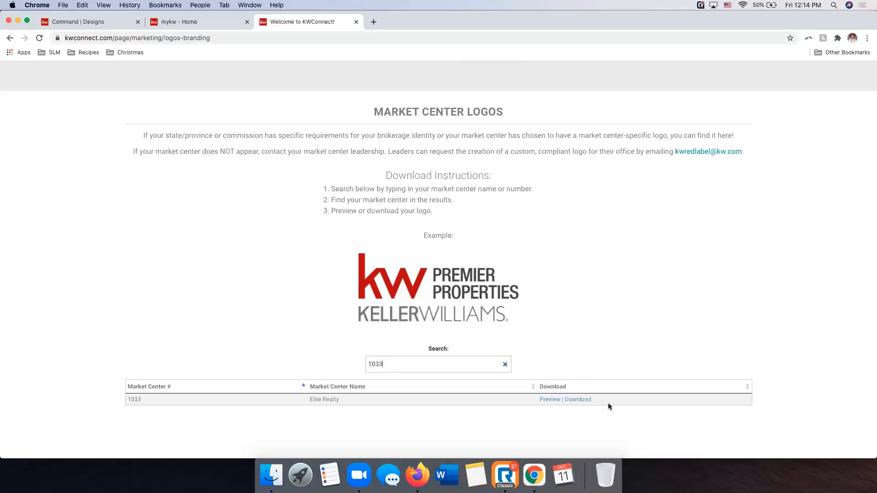
Look through the primary logos, including the Realty and Real Estate versions, and review the Identity & Style Guide and related guide descriptions
scroll(608, 404, down, 3)
scroll(608, 405, down, 15)
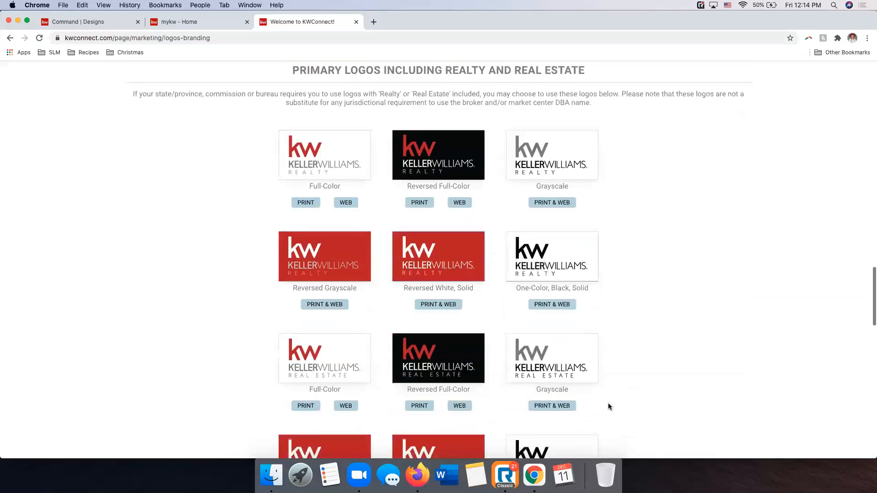
scroll(608, 403, down, 15)
scroll(607, 403, up, 20)
scroll(607, 406, up, 12)
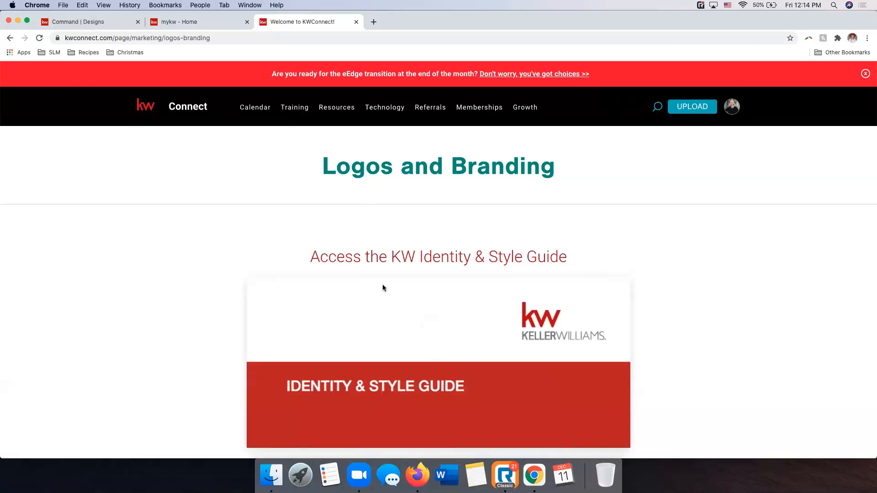
scroll(458, 288, down, 3)
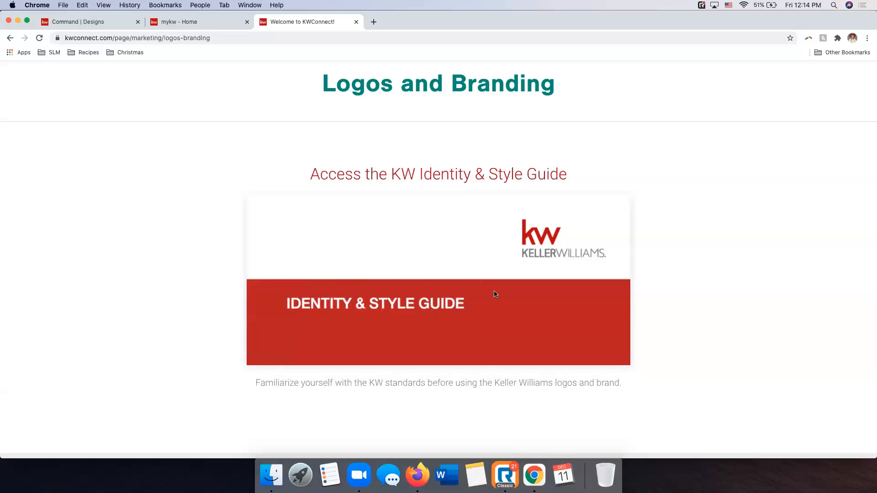
scroll(407, 305, down, 5)
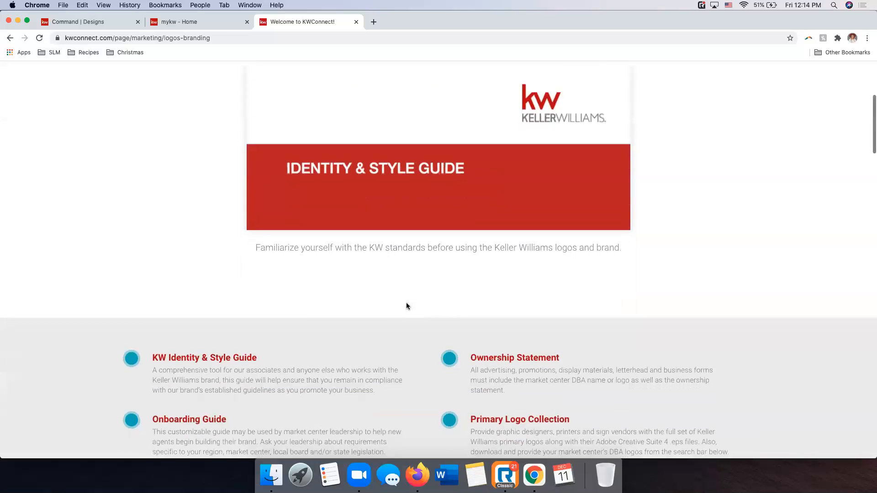
scroll(408, 305, down, 2)
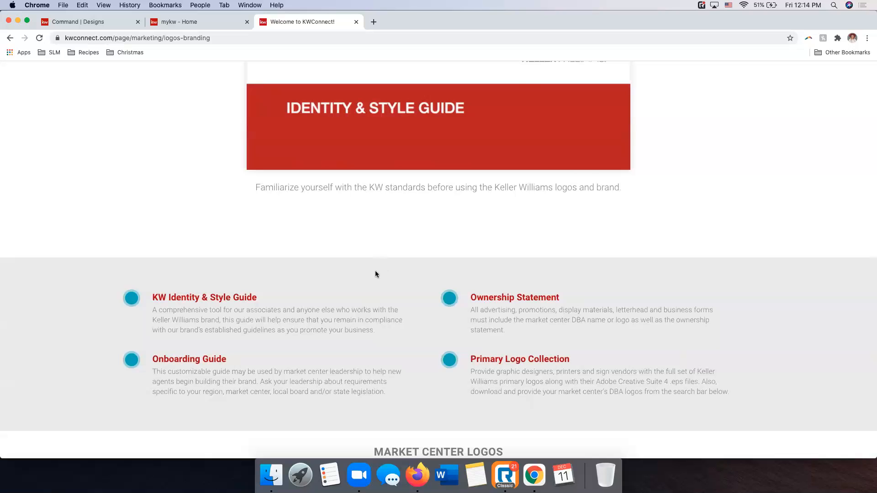
scroll(572, 162, up, 4)
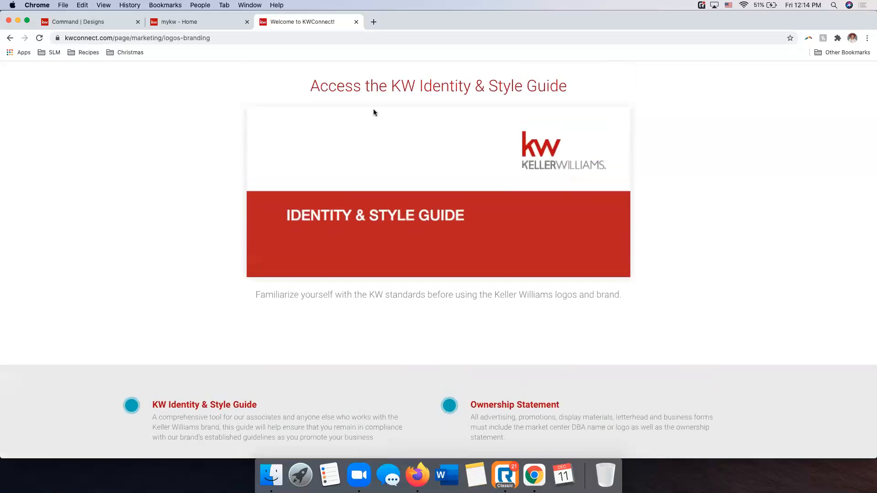
Return to Command Designs, closing the KW Connect page, and view the field types offered for a new field in Smart Text
click(89, 24)
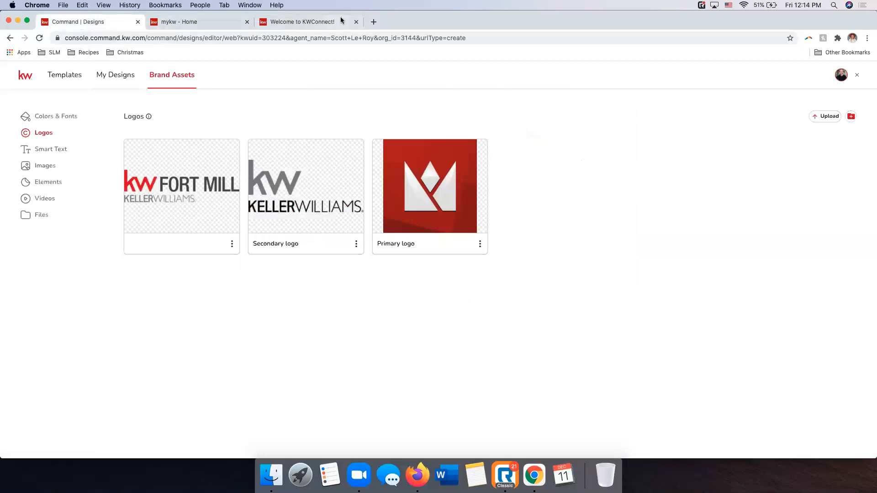
click(356, 22)
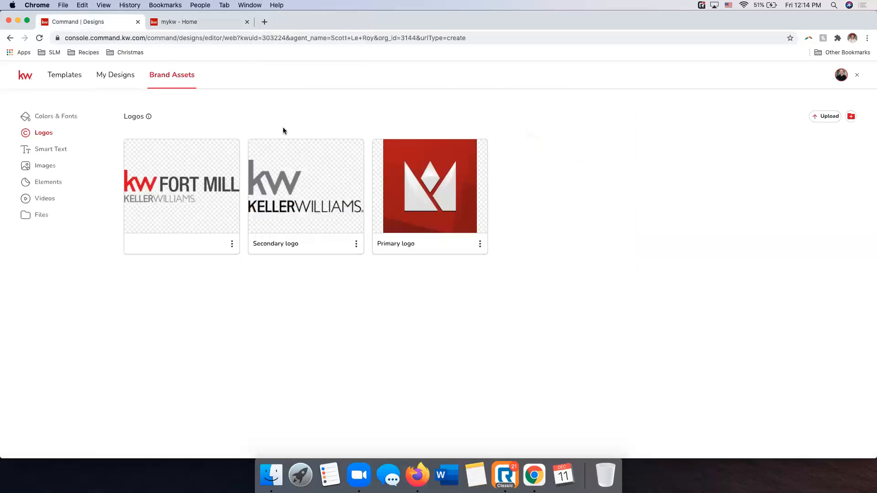
click(67, 149)
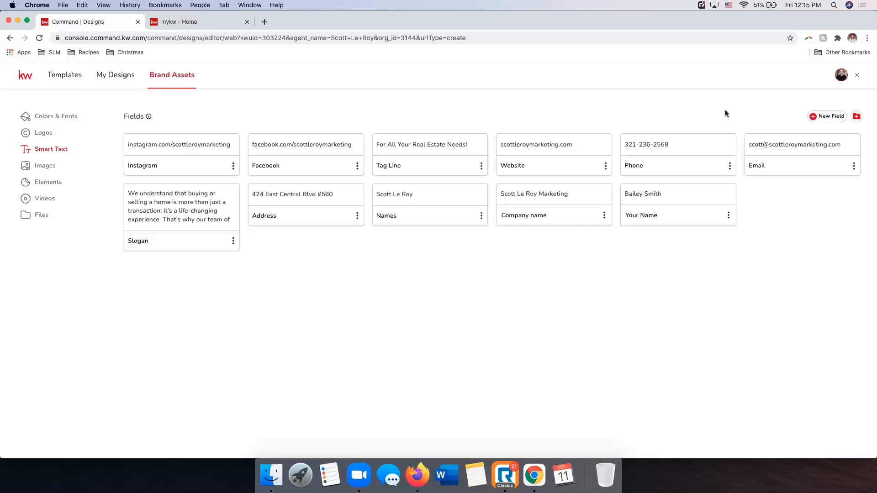
click(812, 116)
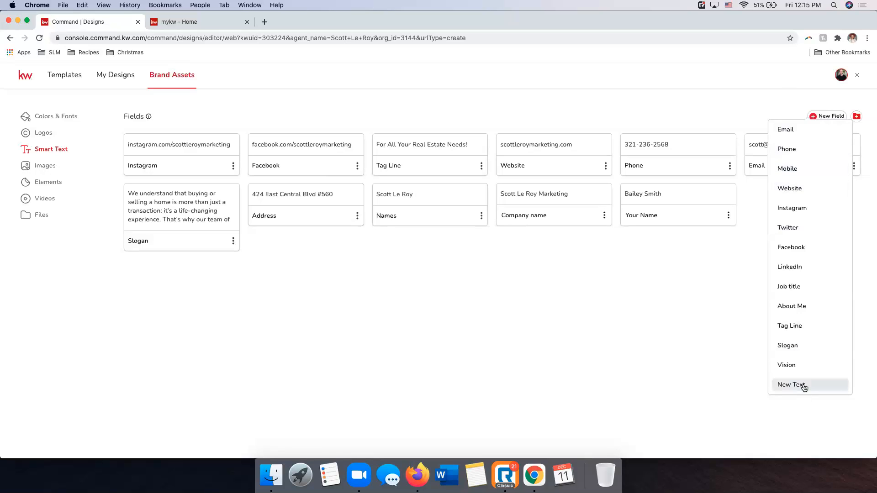
click(556, 322)
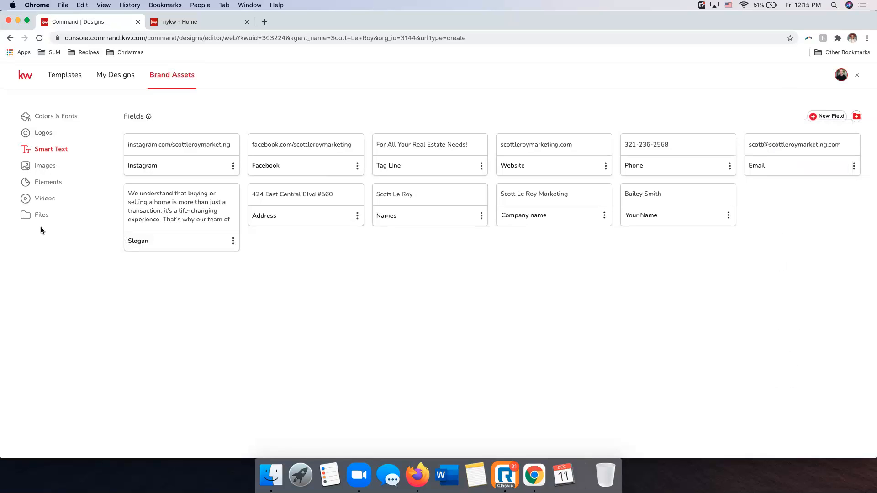
Upload the brown-and-gray painted house photo (file ending 1396122.jpg) to the brand Images from Stock Photos in the desktop's SLM Items folder
click(46, 168)
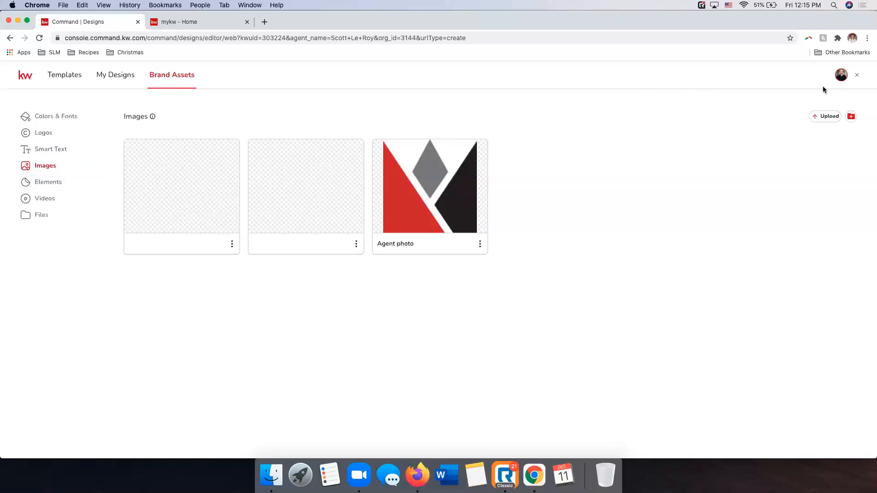
click(824, 119)
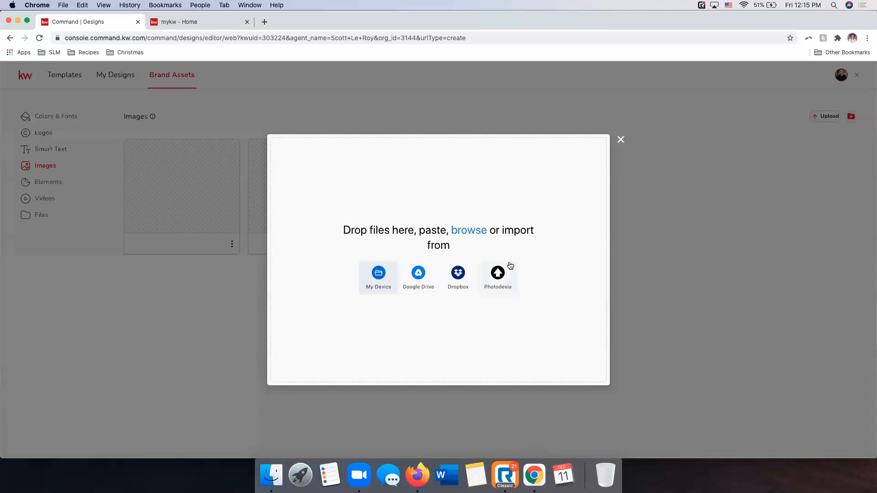
click(379, 276)
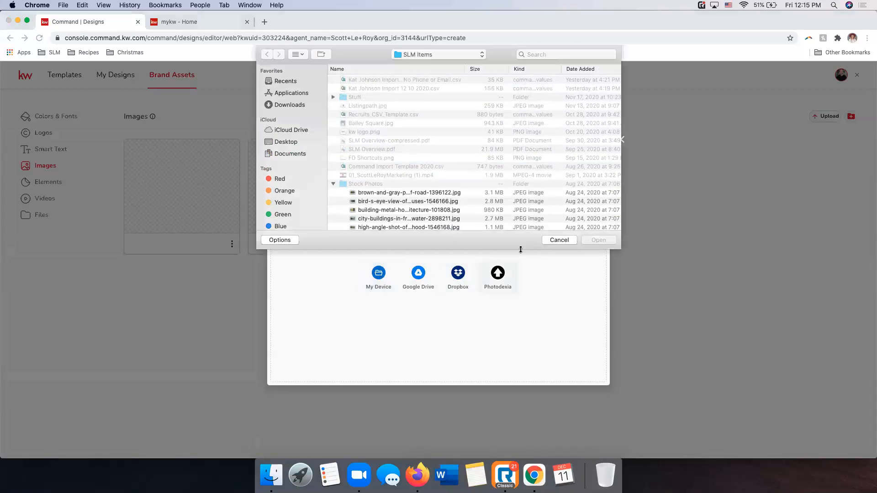
click(286, 142)
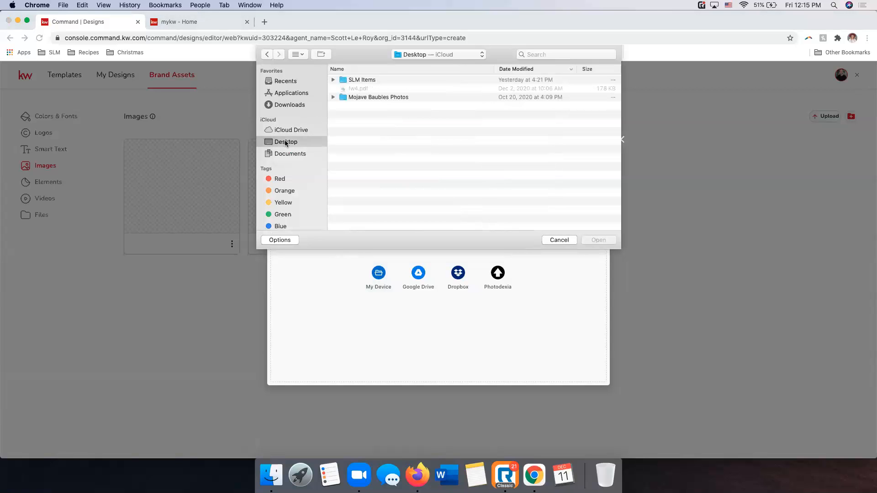
double_click(357, 80)
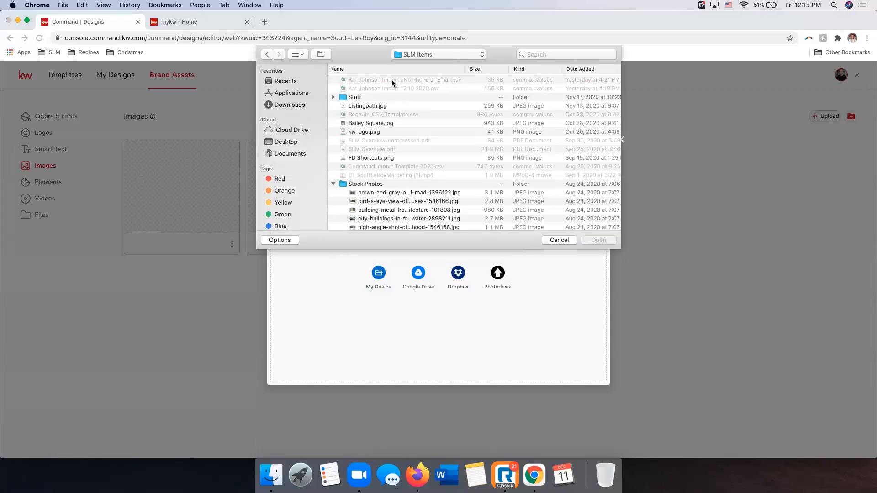
scroll(399, 131, down, 2)
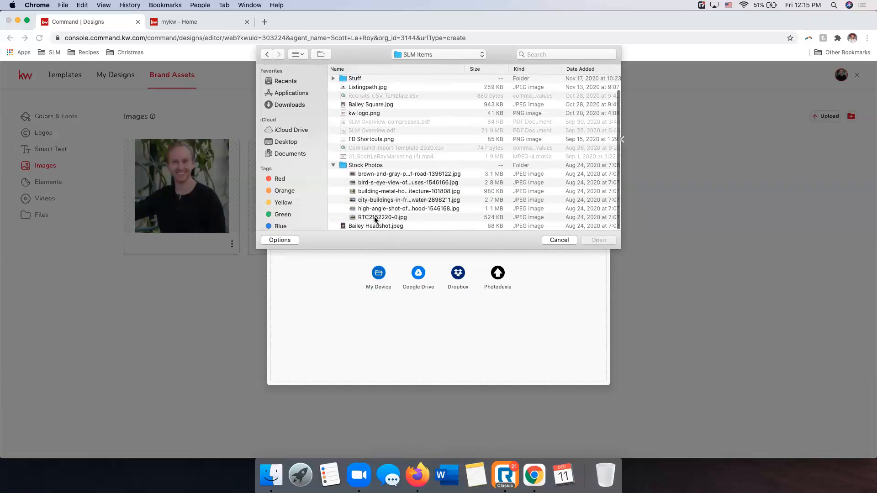
click(382, 176)
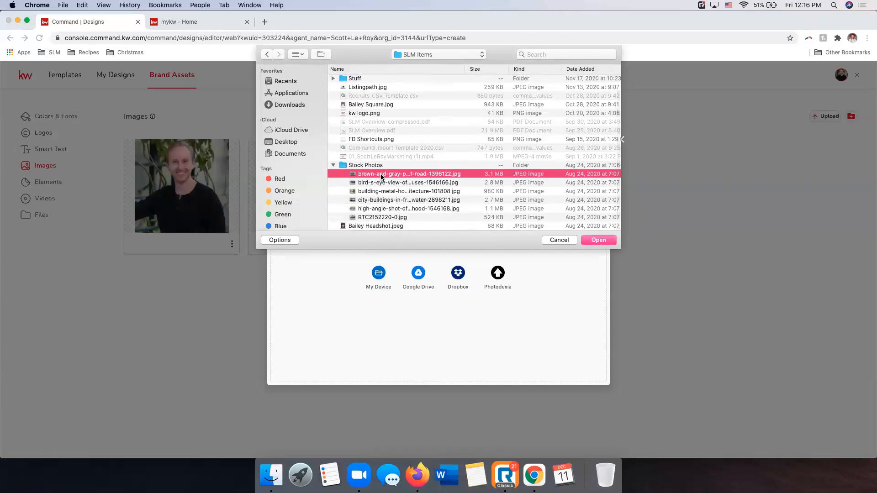
click(599, 242)
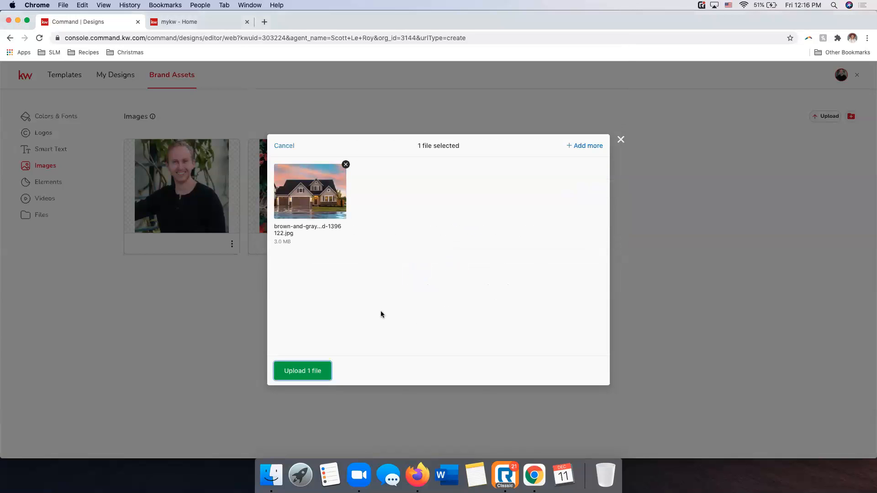
click(323, 371)
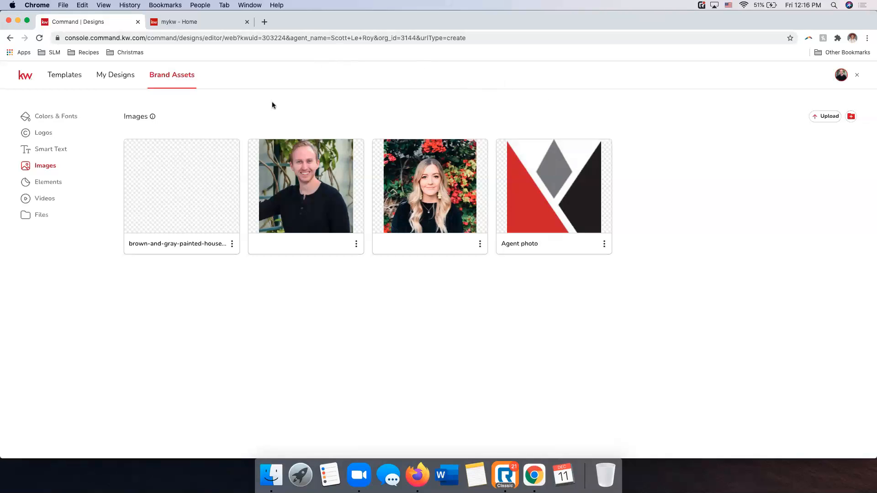
View the Elements, Videos and Files sections of Brand Assets without uploading anything, and return to Images
click(48, 181)
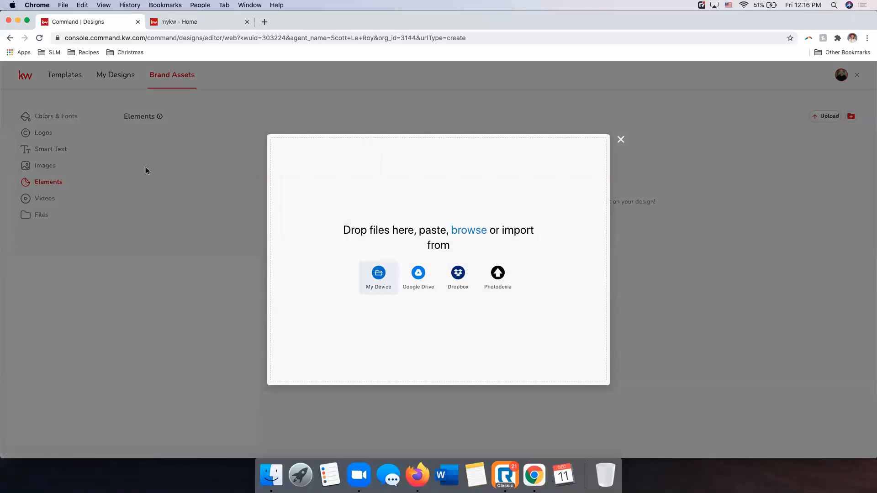
click(621, 139)
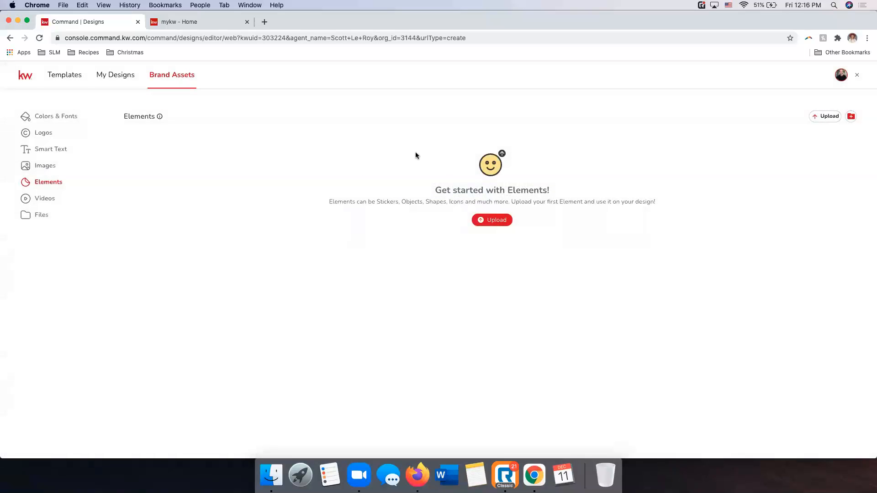
click(41, 197)
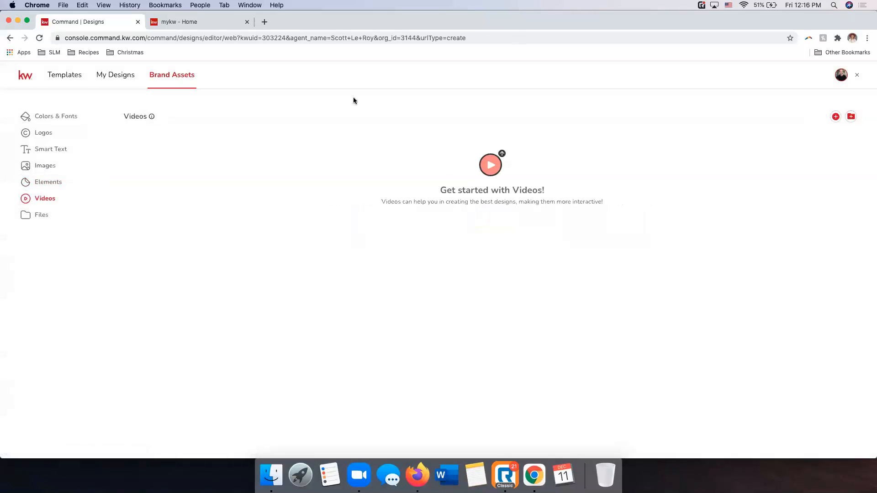
click(31, 216)
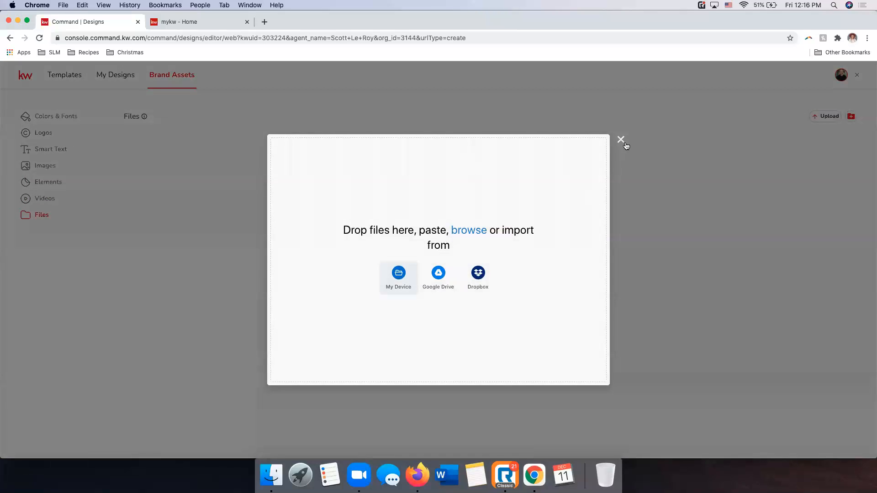
click(621, 140)
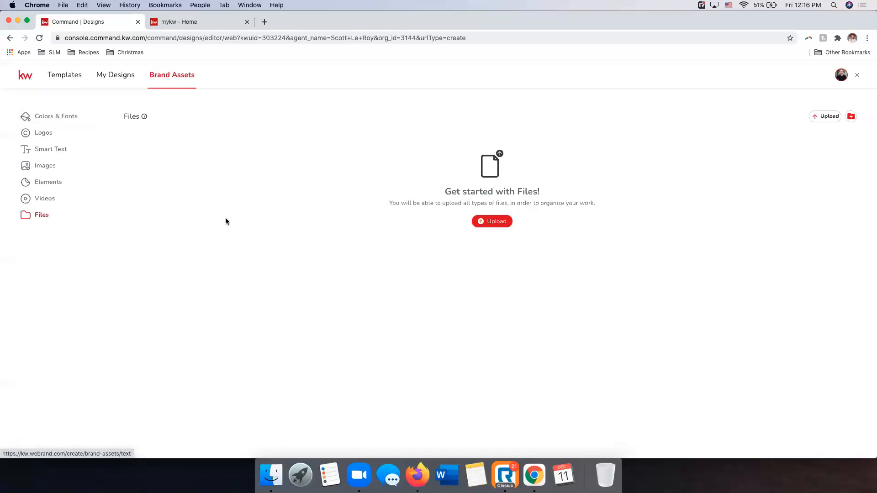
click(41, 167)
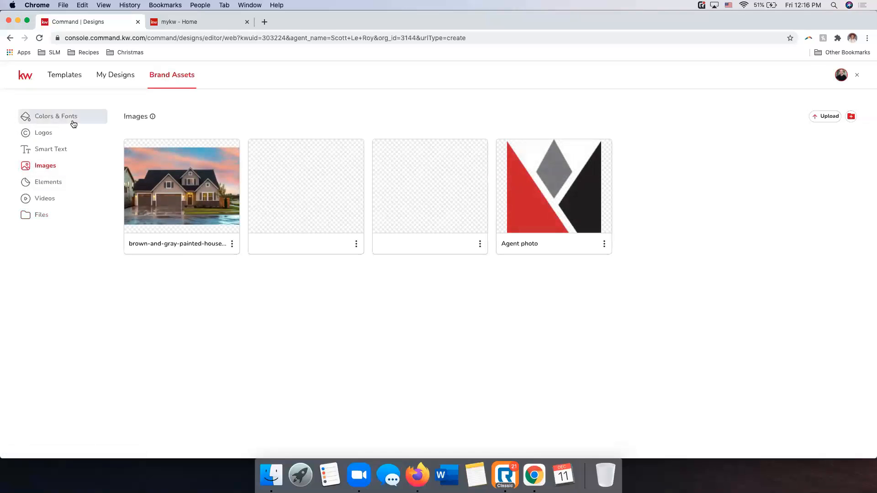
View the brand logos, and show the KW App templates in the Social - Square format
click(43, 136)
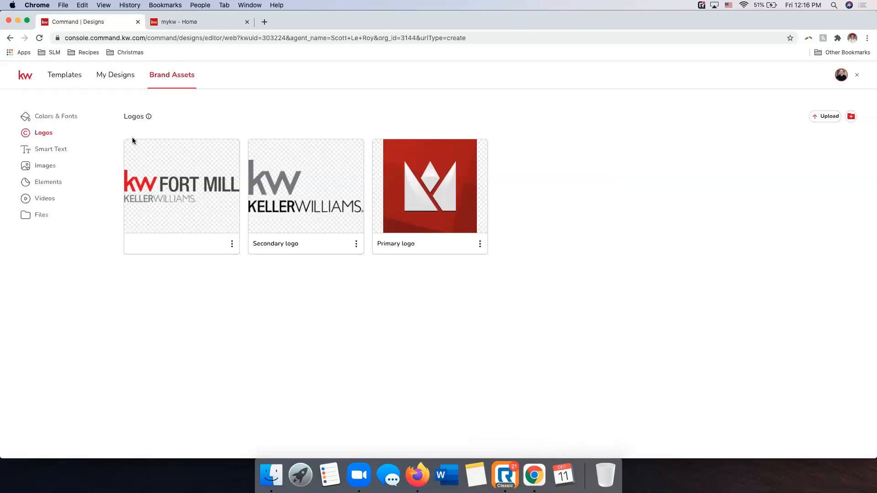
click(72, 82)
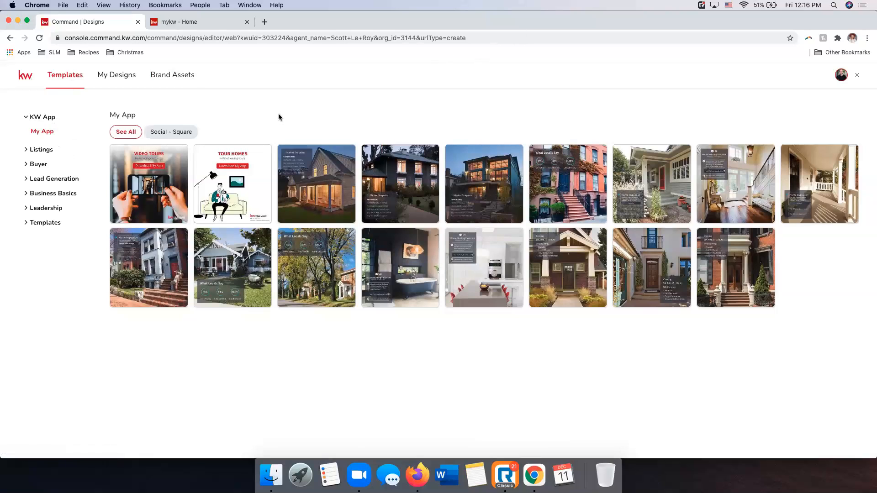
click(158, 133)
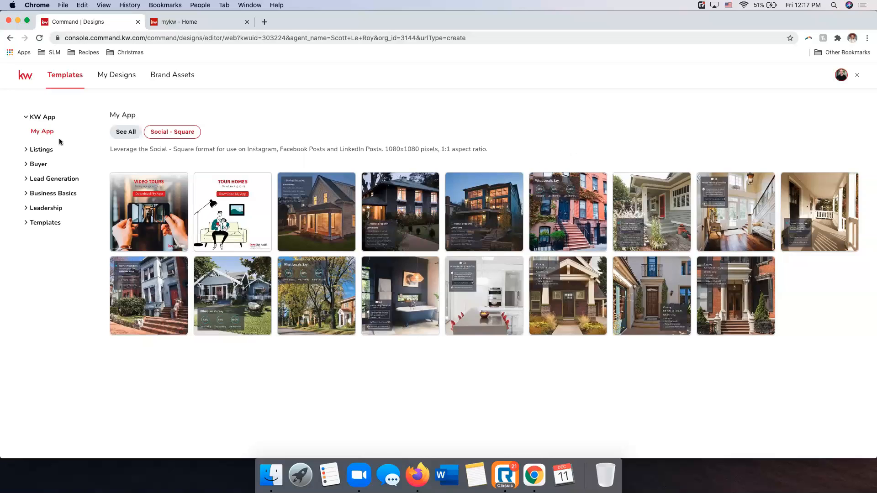
View the For Sale listing templates in the Social - Wide, Social - Square and Social - Stories formats
click(47, 151)
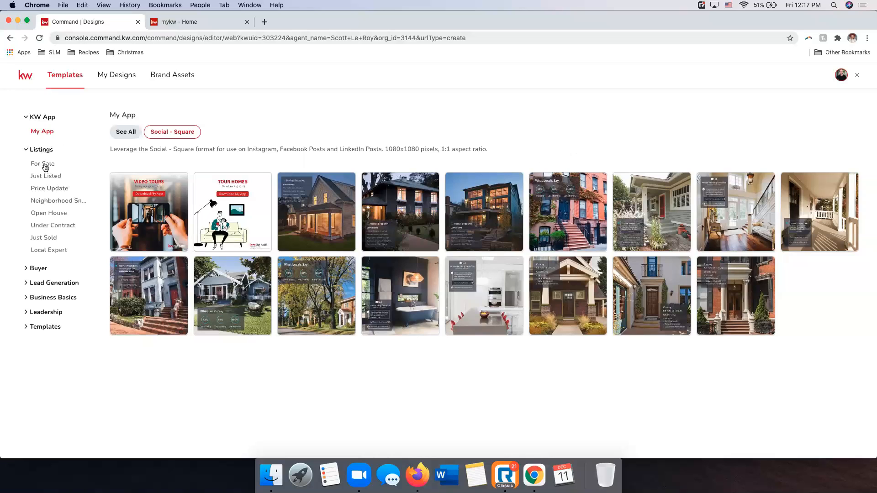
click(45, 166)
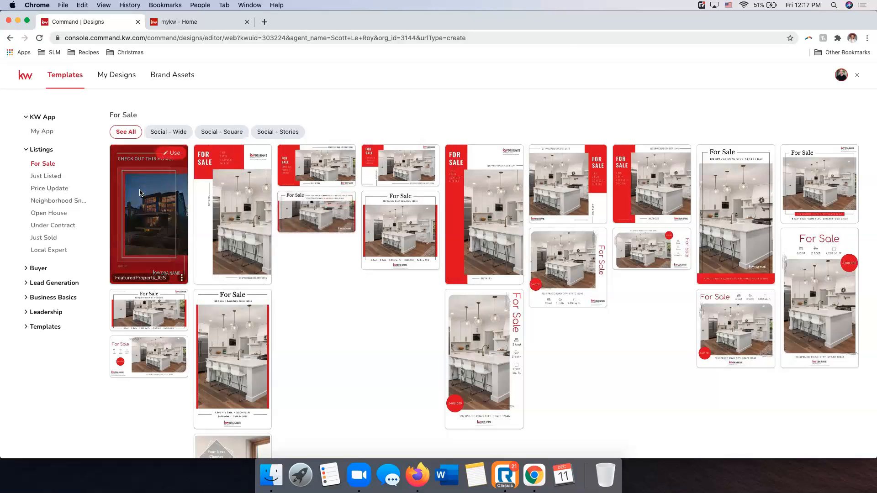
click(161, 131)
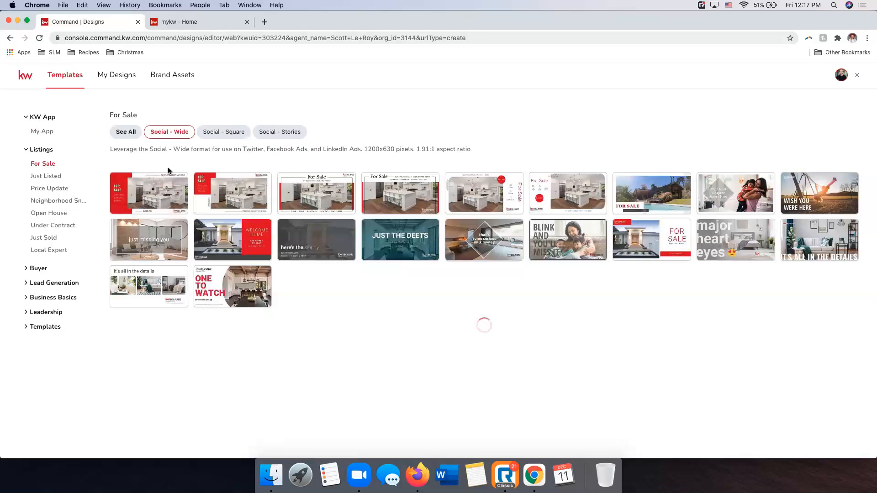
mouse_move(166, 224)
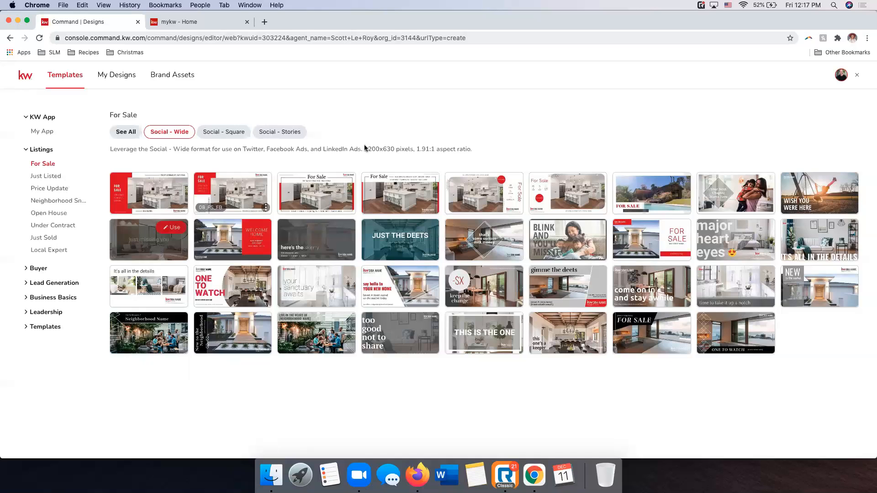
click(223, 135)
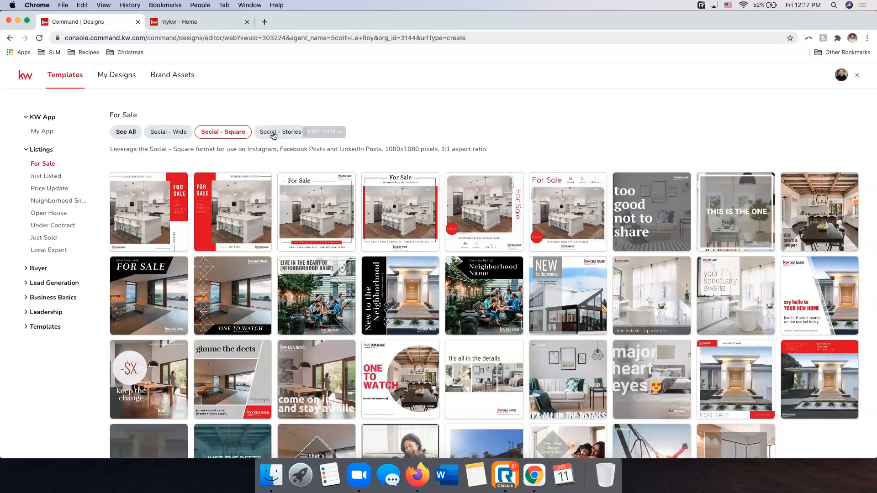
click(274, 133)
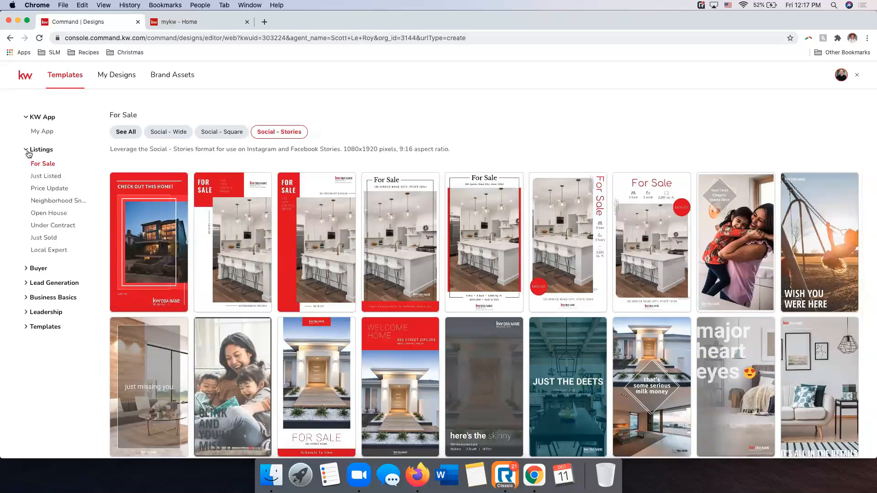
Expand the Buyer and Lead Generation template categories and look through all the Holiday Greetings designs
click(28, 269)
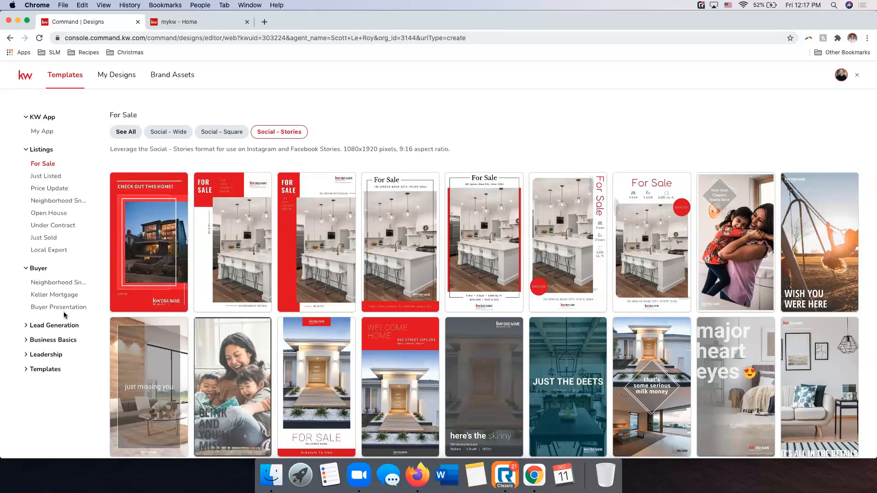
click(47, 326)
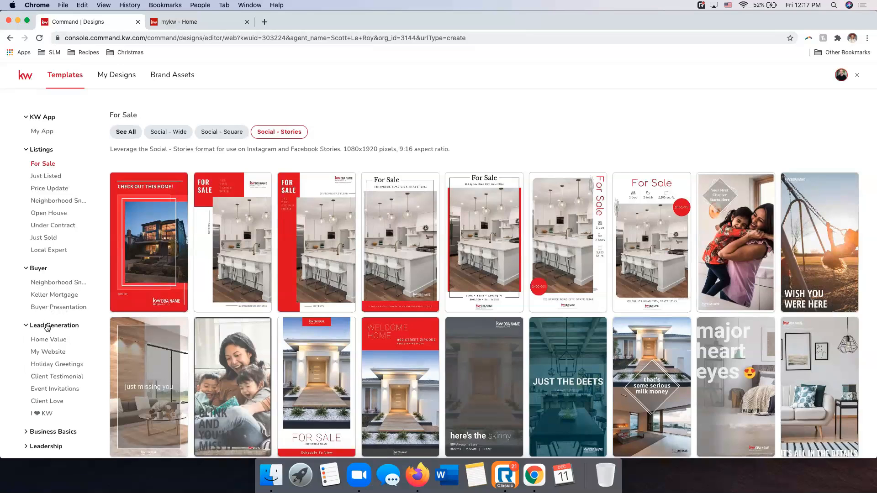
scroll(48, 329, down, 1)
click(49, 356)
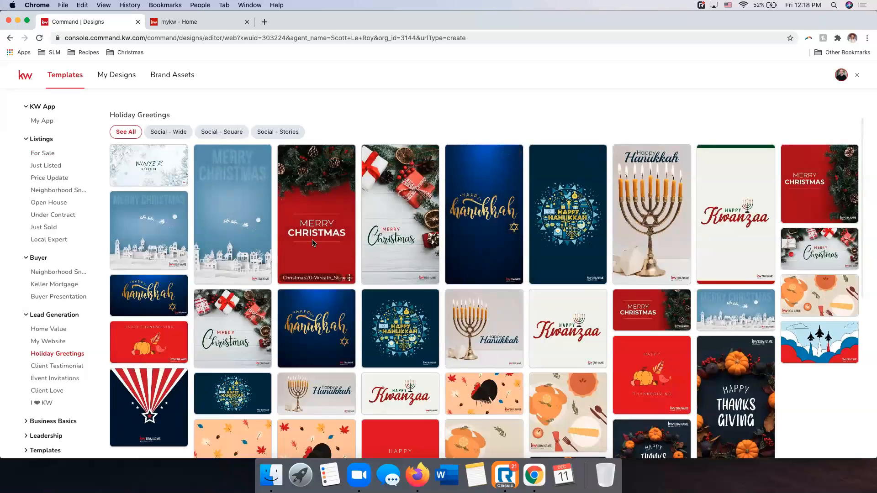
scroll(280, 247, down, 3)
scroll(279, 249, down, 2)
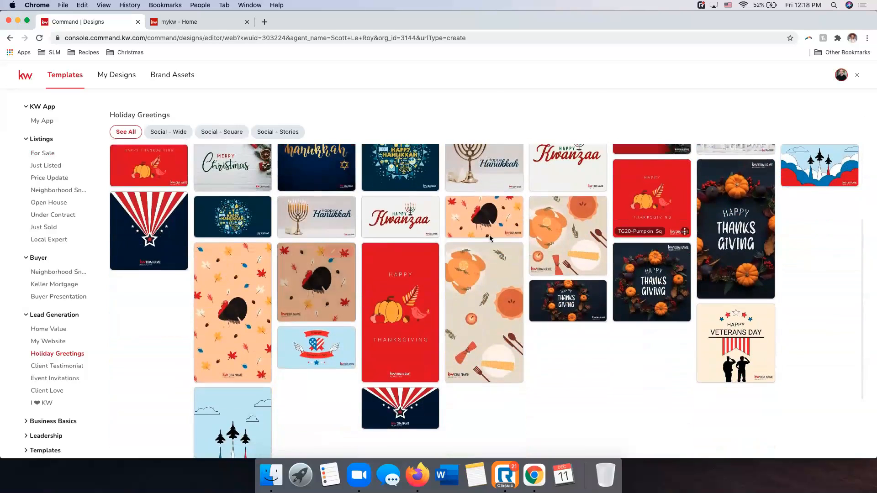
scroll(489, 235, down, 2)
scroll(490, 237, up, 2)
scroll(490, 237, up, 4)
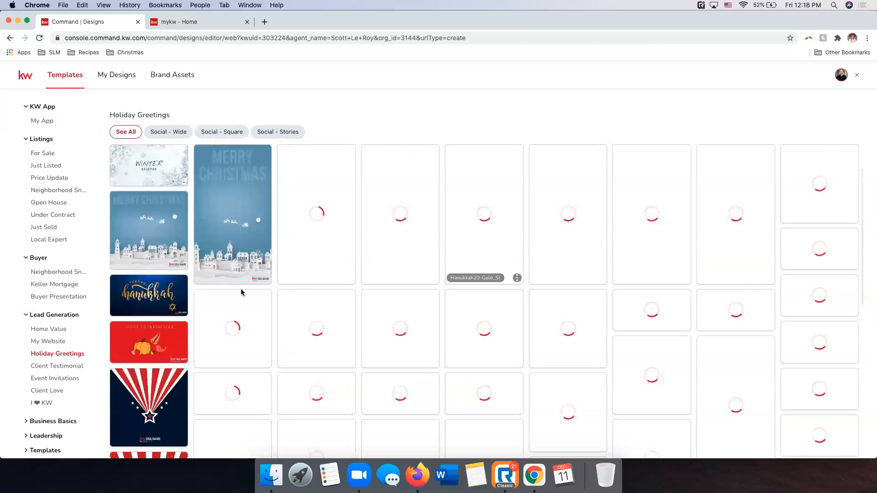
Expand the Business Basics category and view its Email Signatures and Social Branding templates
click(54, 421)
scroll(58, 425, down, 1)
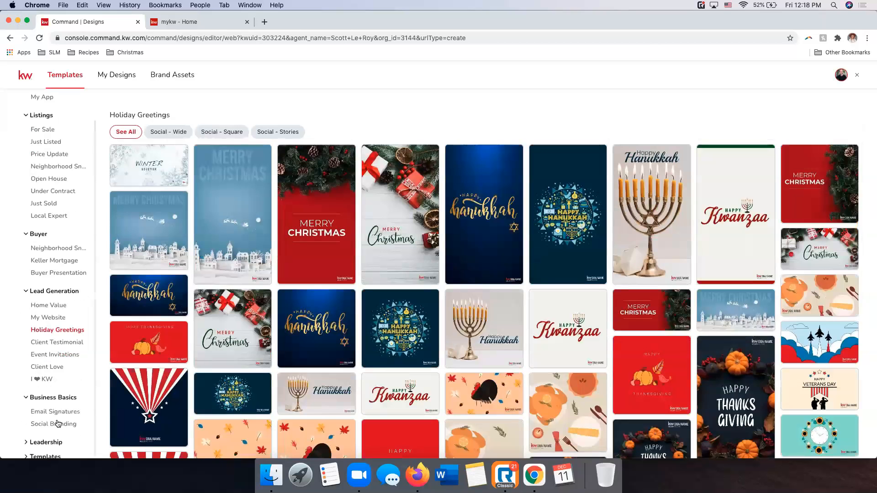
scroll(57, 413, up, 1)
scroll(55, 407, down, 1)
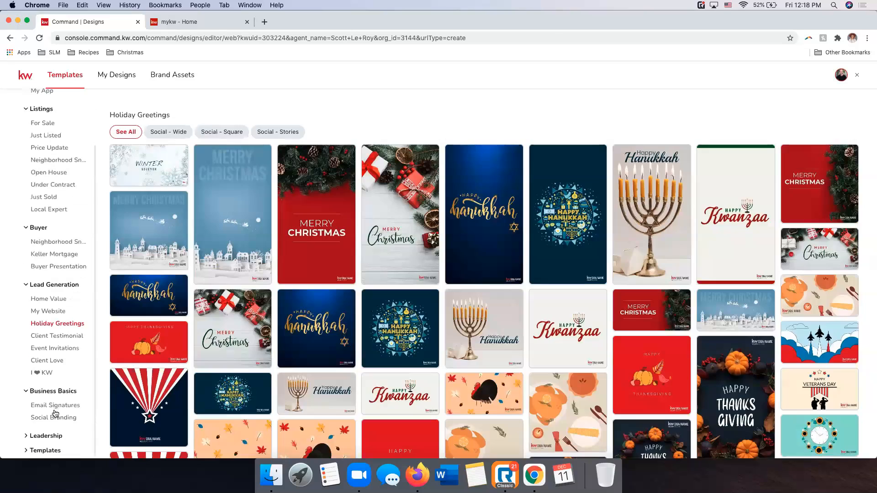
click(55, 410)
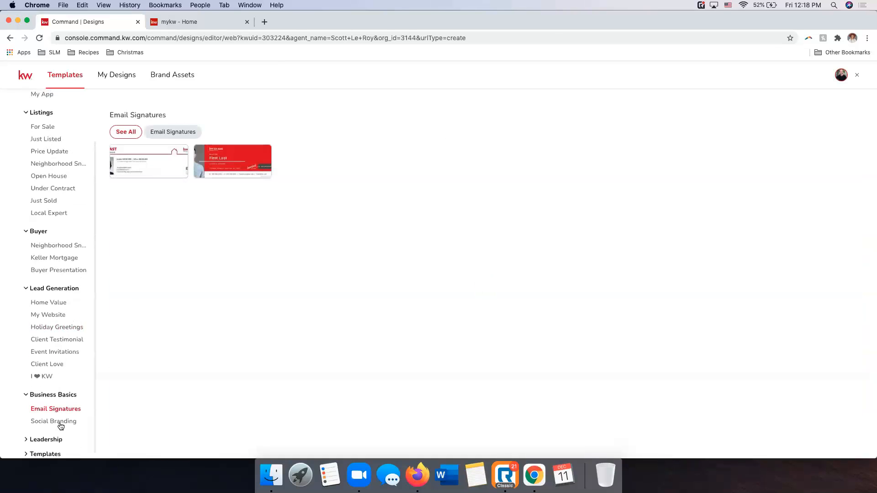
click(60, 419)
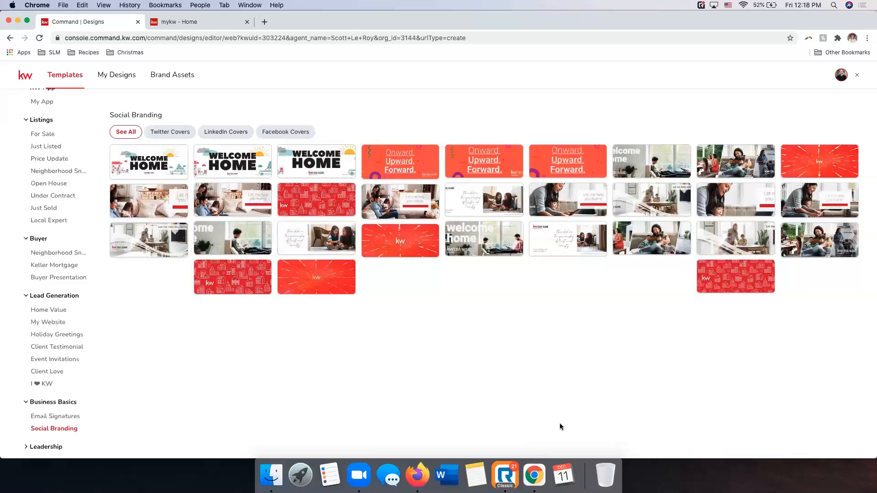
Collapse the Lead Generation and Buyer categories and open the Just Listed Social - Wide template JustListed_09_FB for editing
scroll(68, 338, up, 2)
click(58, 326)
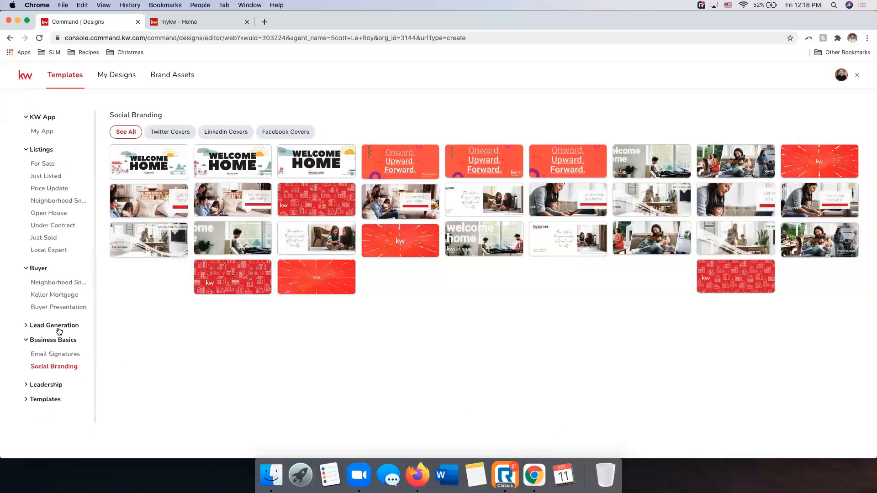
click(44, 269)
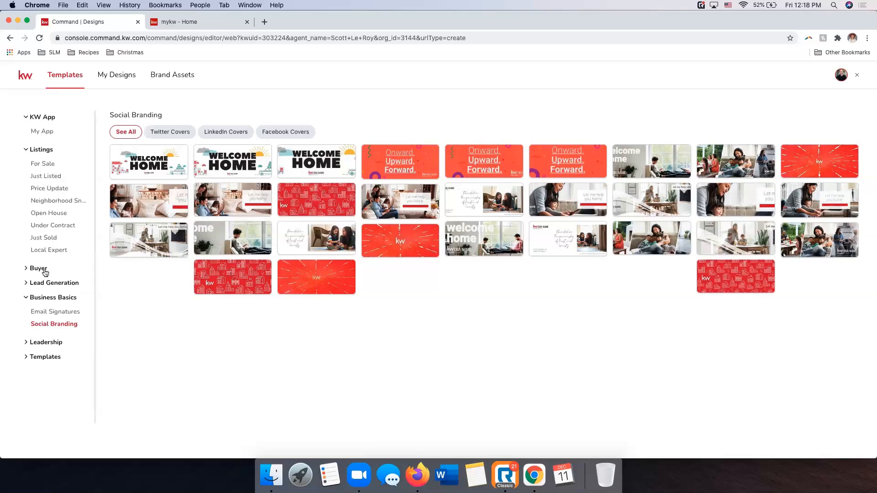
click(44, 177)
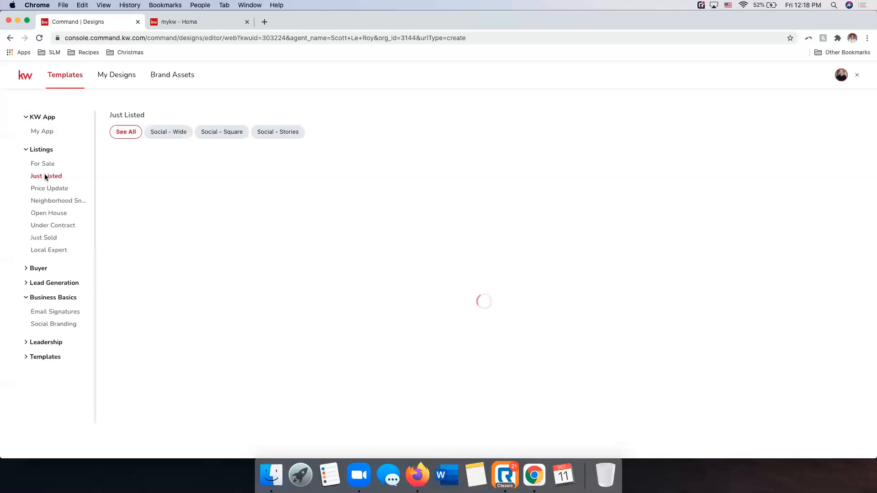
click(182, 138)
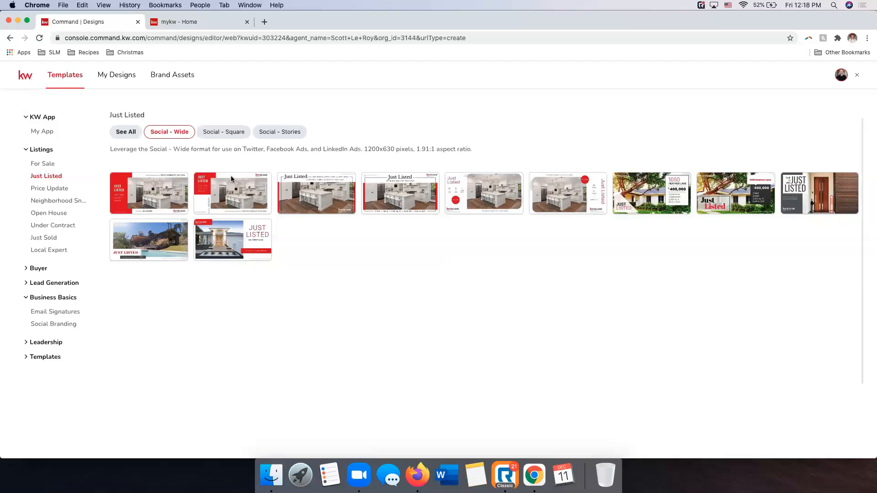
mouse_move(228, 191)
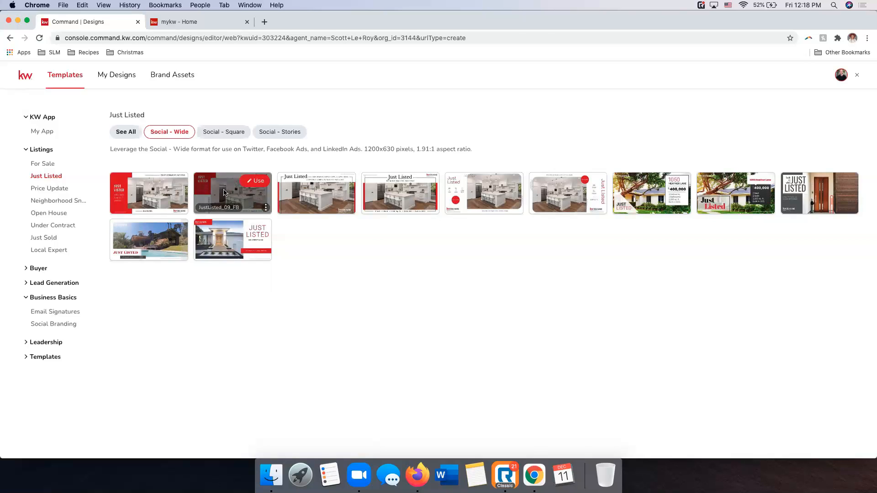
click(258, 182)
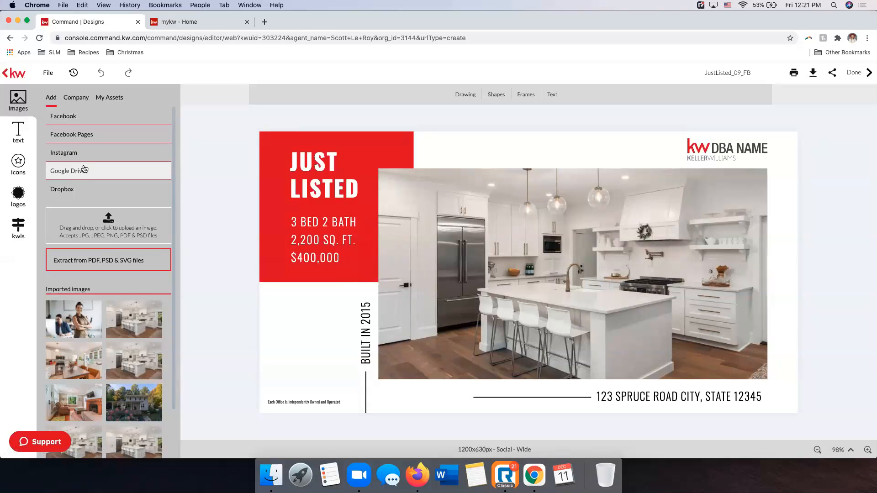
Examine the editor's image sources: the upload options, the company's Holidays and House Interiors folders, and the personal image assets
scroll(104, 276, down, 2)
mouse_move(110, 279)
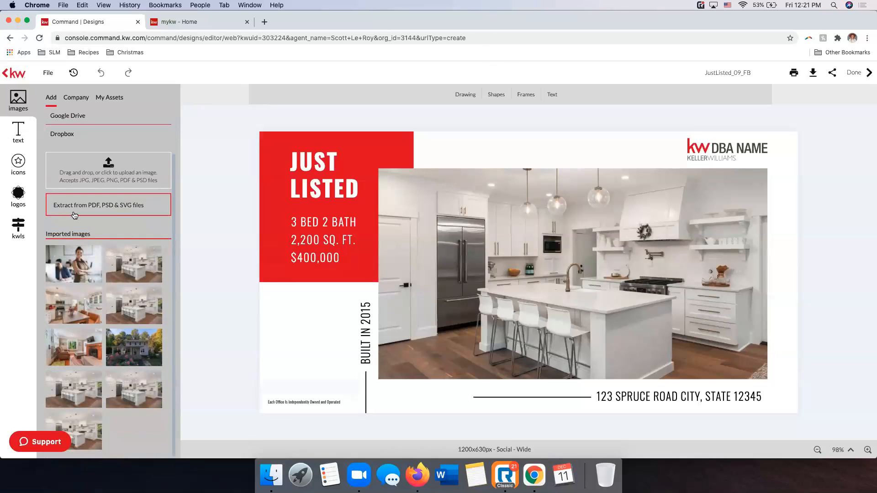
scroll(83, 215, up, 2)
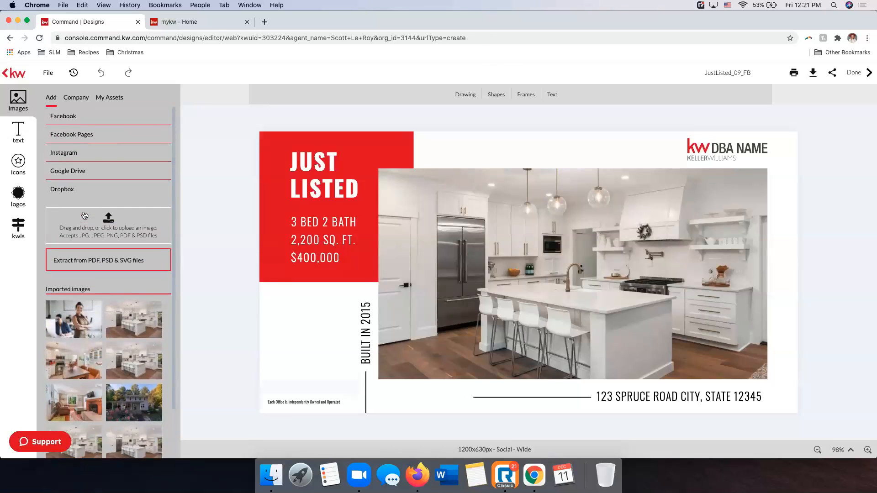
click(72, 98)
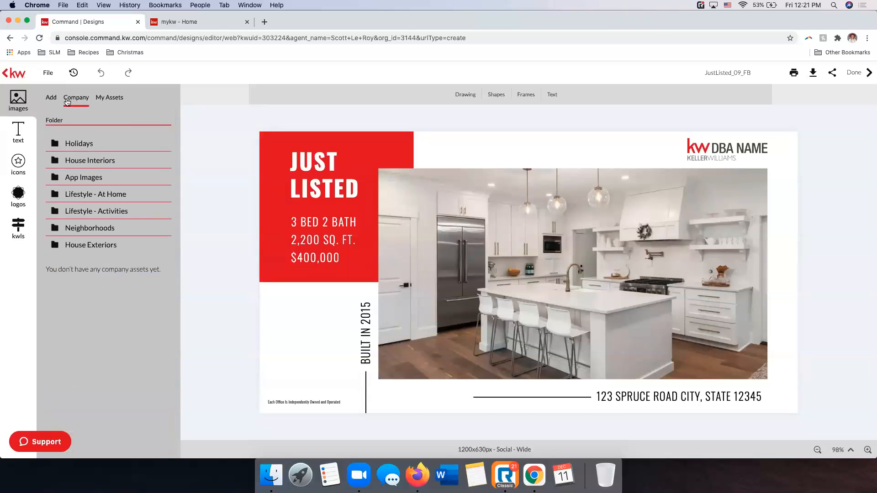
click(83, 145)
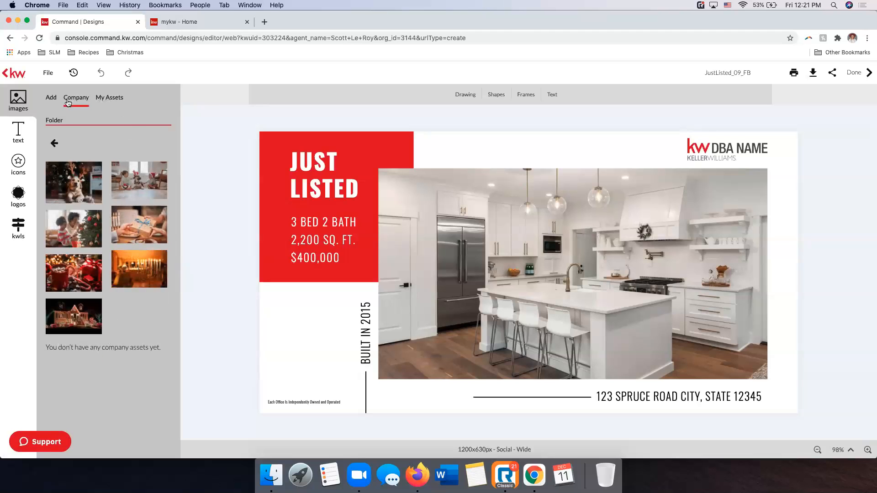
click(54, 143)
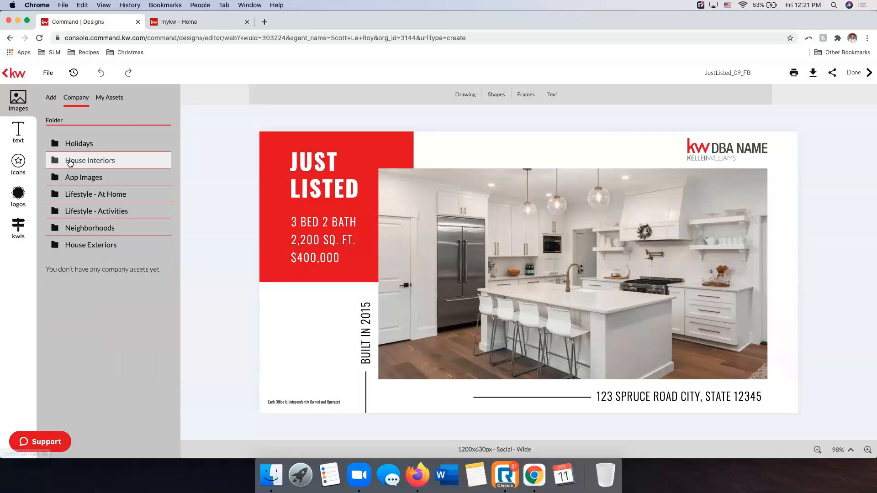
click(83, 159)
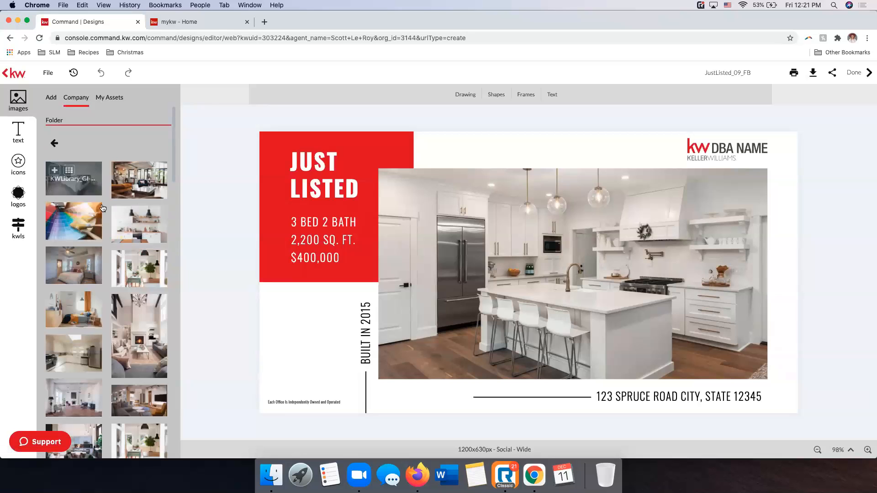
click(54, 143)
click(110, 100)
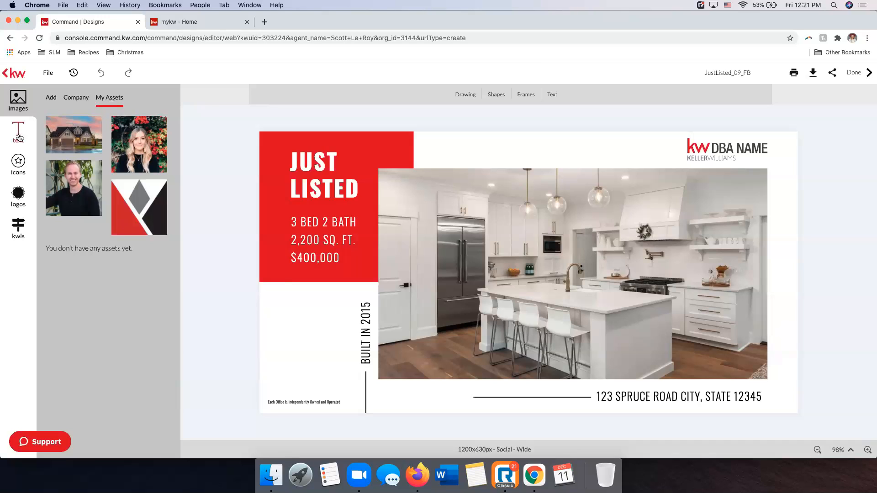
Review the editor's text options, including adding text, banners, company text and the personal smart text assets
click(18, 137)
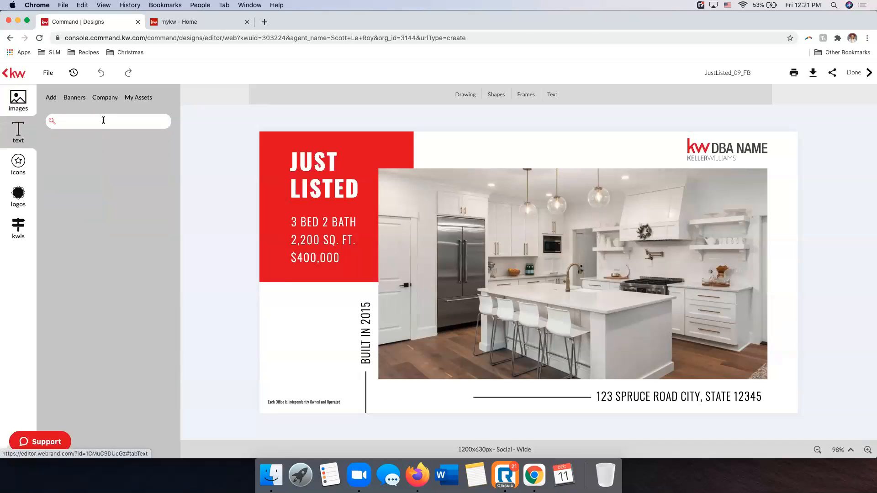
click(51, 98)
click(81, 99)
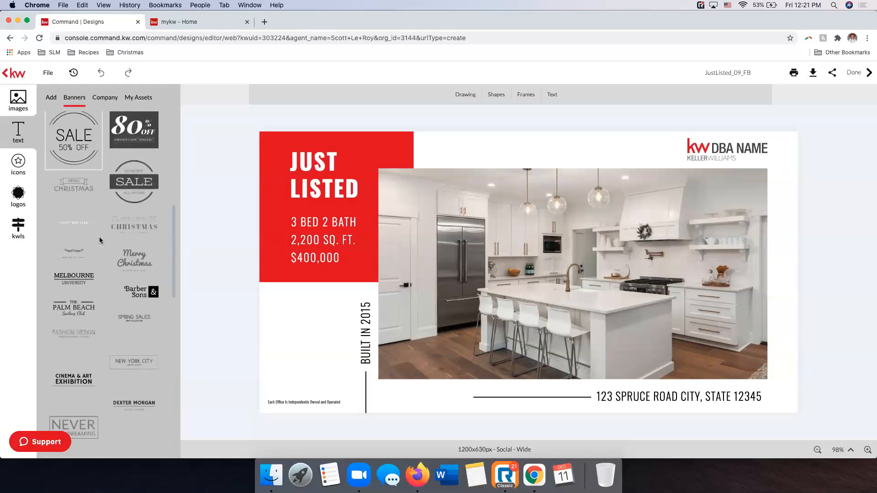
click(105, 97)
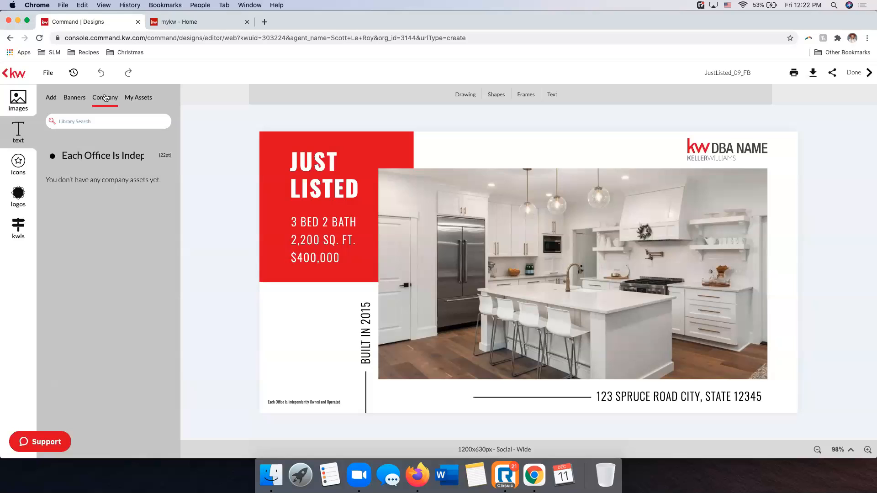
click(132, 98)
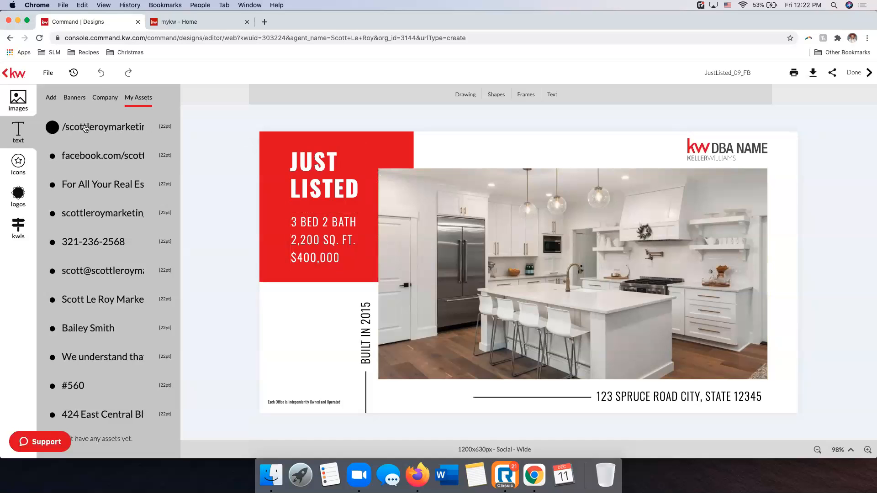
Place the Instagram smart text asset above the photo and delete it again
drag(124, 136, 507, 159)
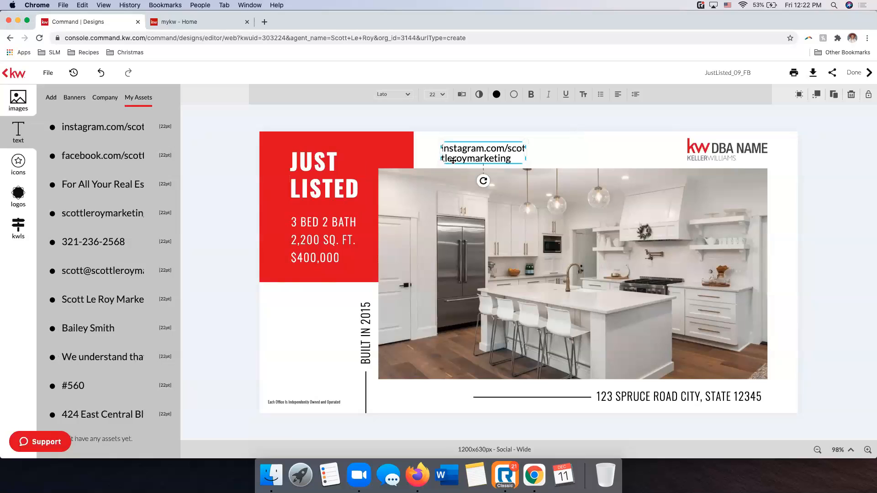
key(Delete)
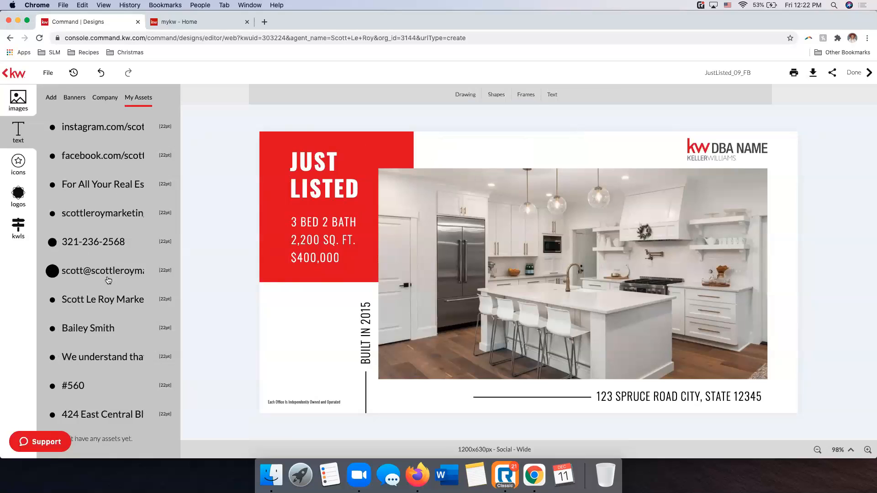
Review the editor's icon sources: the stock icons, the company icons and the personal icon assets
click(25, 166)
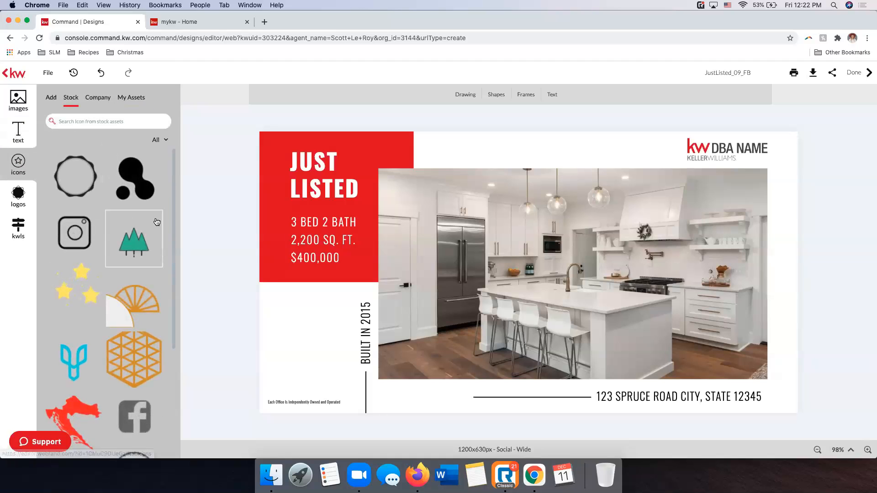
scroll(134, 230, down, 3)
scroll(135, 229, down, 10)
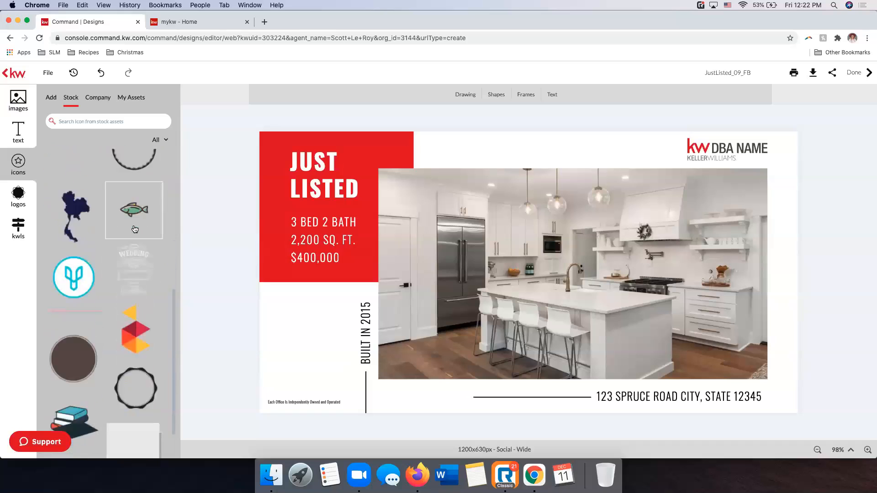
scroll(135, 229, down, 3)
scroll(134, 229, up, 15)
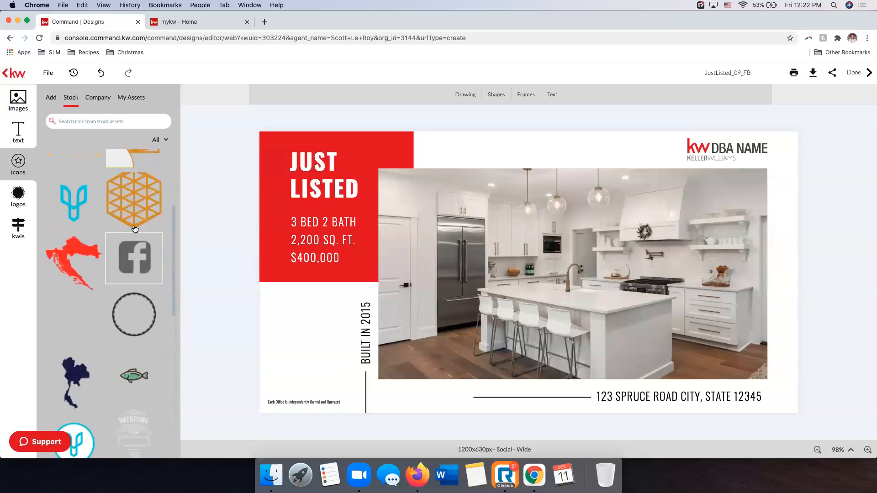
click(98, 99)
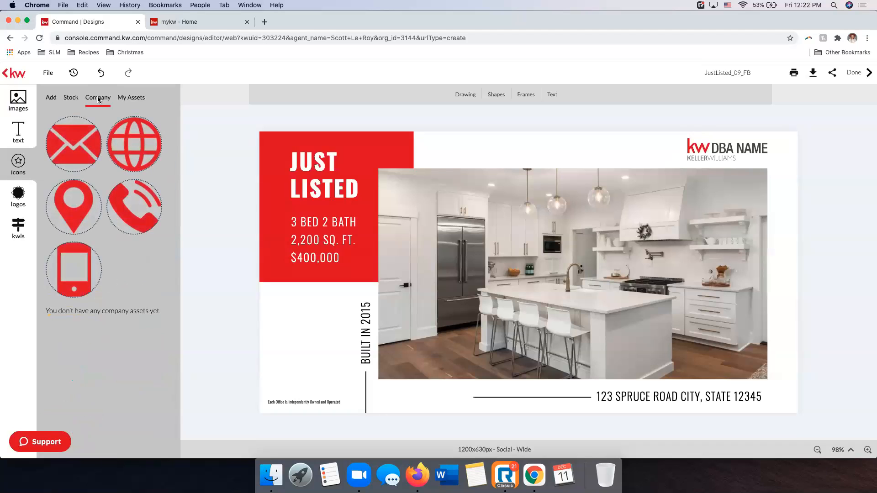
click(132, 100)
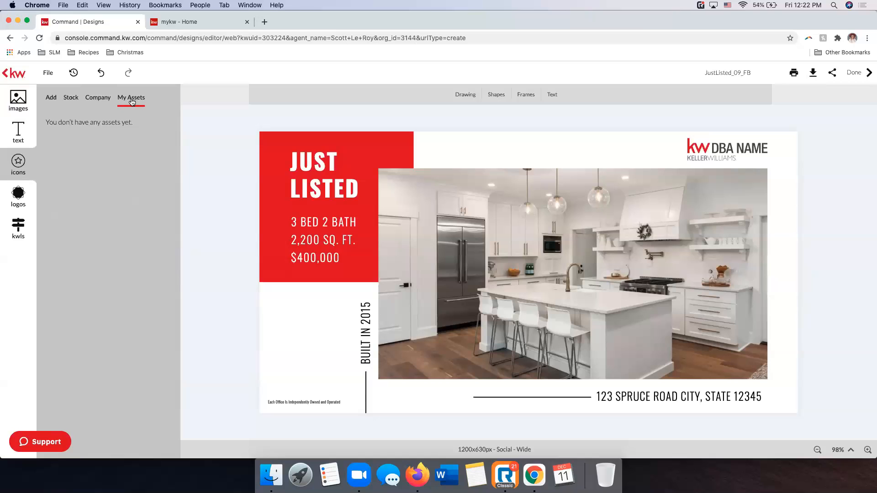
Review the personal logo assets and the company's KW logo folder
click(13, 200)
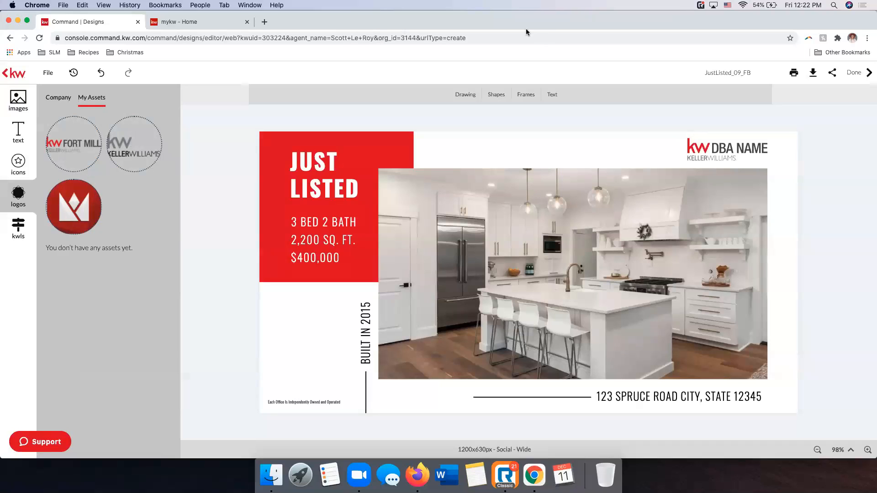
click(53, 101)
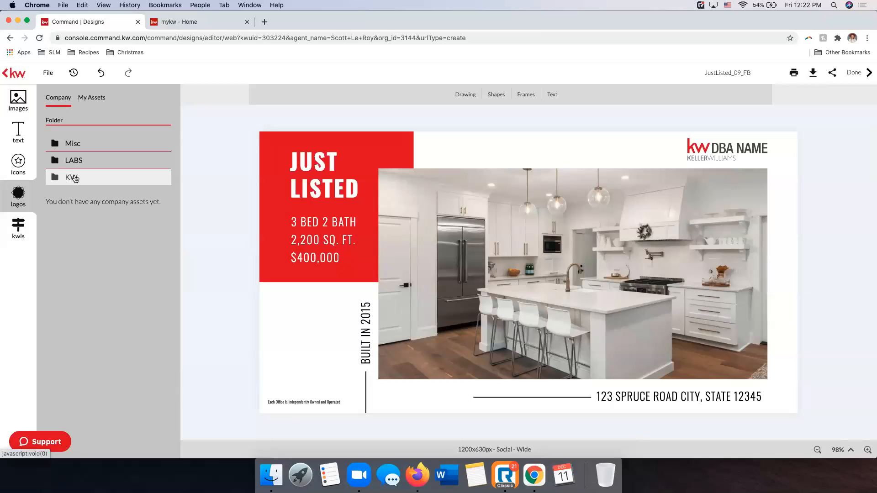
click(65, 177)
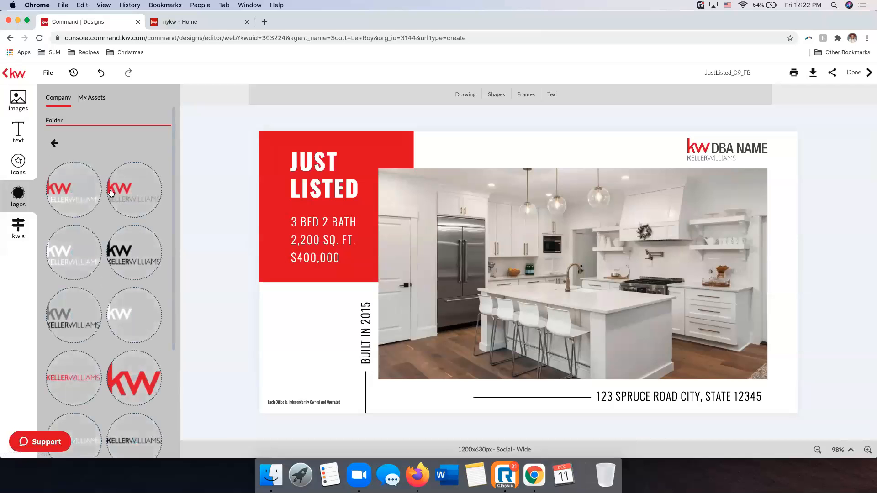
scroll(143, 315, down, 4)
scroll(142, 315, up, 4)
Search the KW listings by the property's street address and select the first matching listing that has a house photo
click(19, 231)
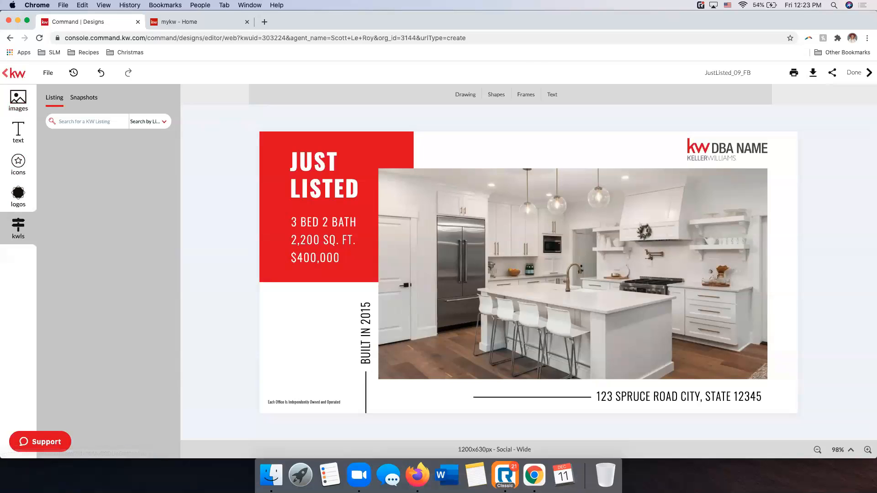
click(84, 126)
click(146, 121)
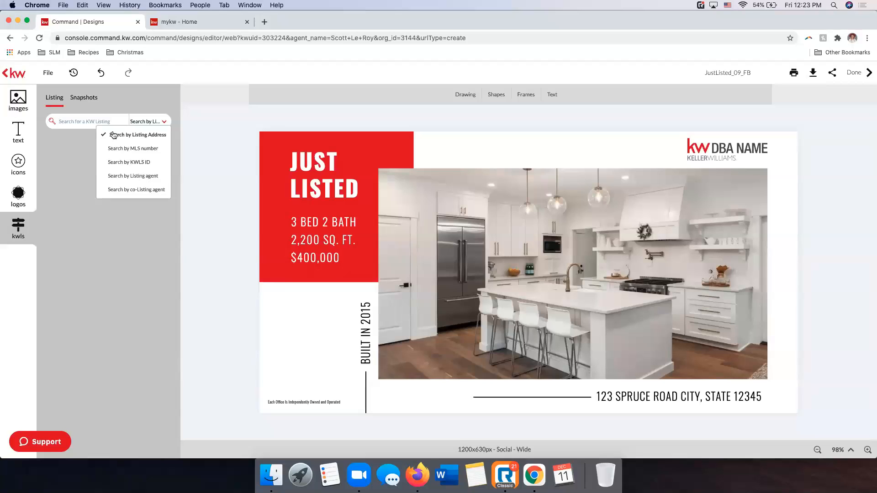
click(70, 119)
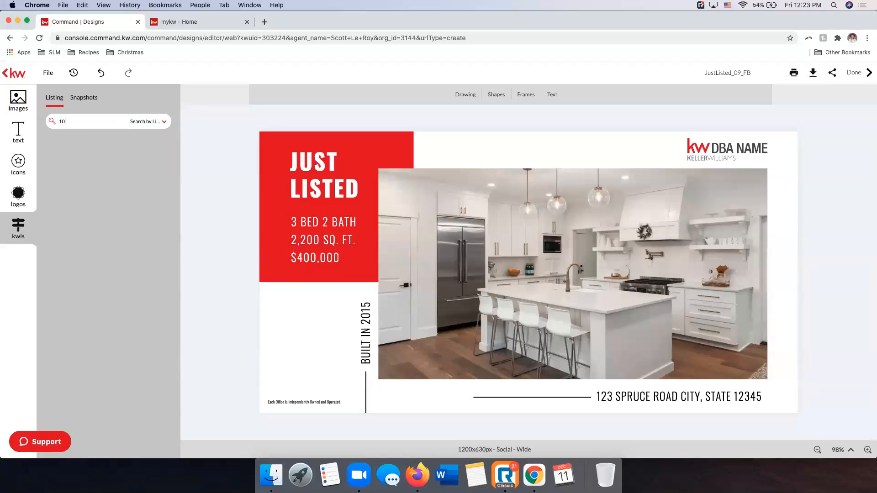
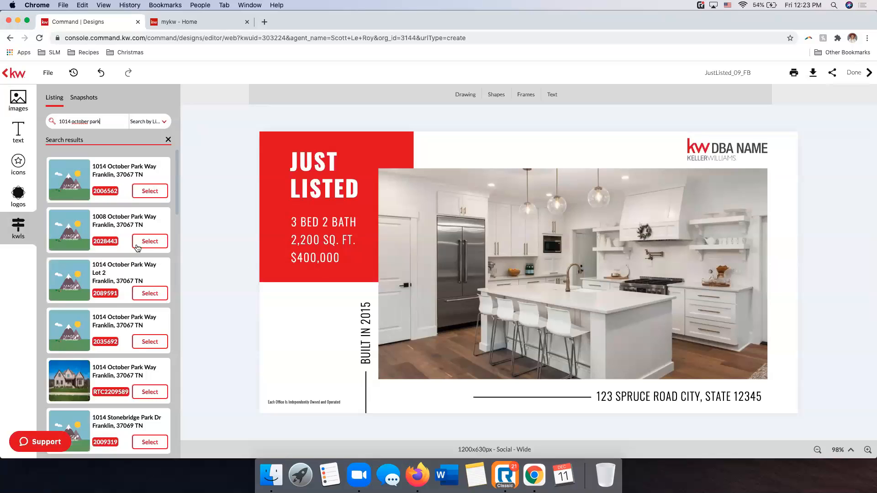
scroll(107, 265, down, 5)
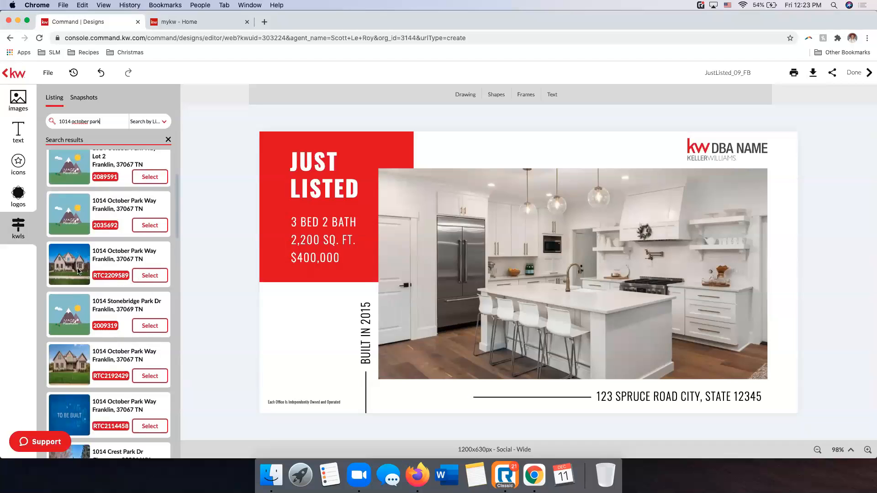
click(156, 280)
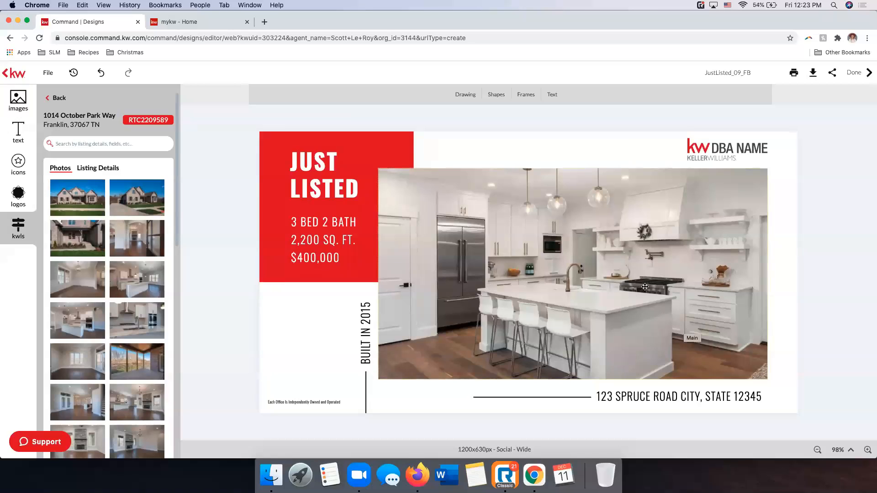
Replace the template's kitchen photo with the listing's front exterior photo
click(567, 260)
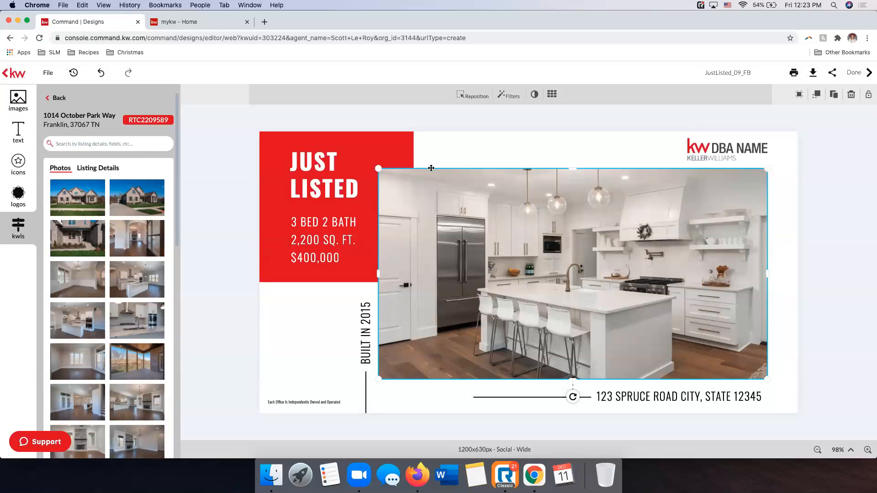
mouse_move(79, 203)
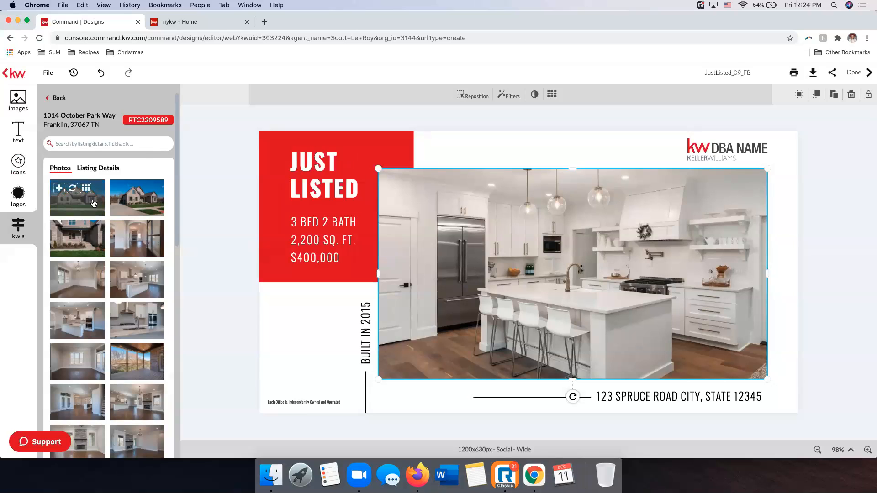
click(72, 190)
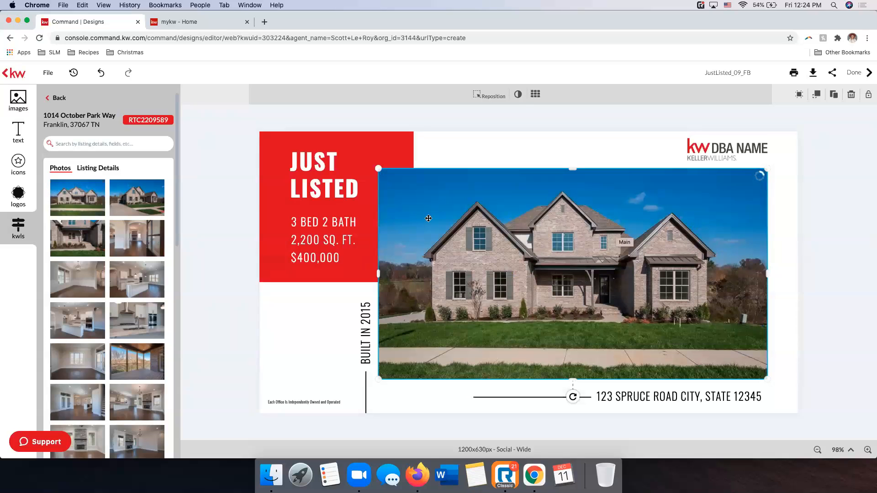
Swap the main photo for the listing's kitchen island photo
mouse_move(144, 207)
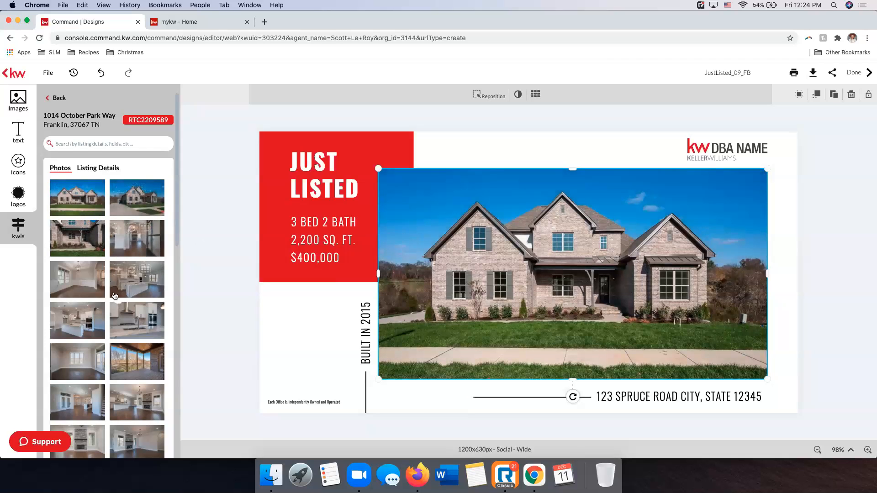
scroll(137, 274, down, 2)
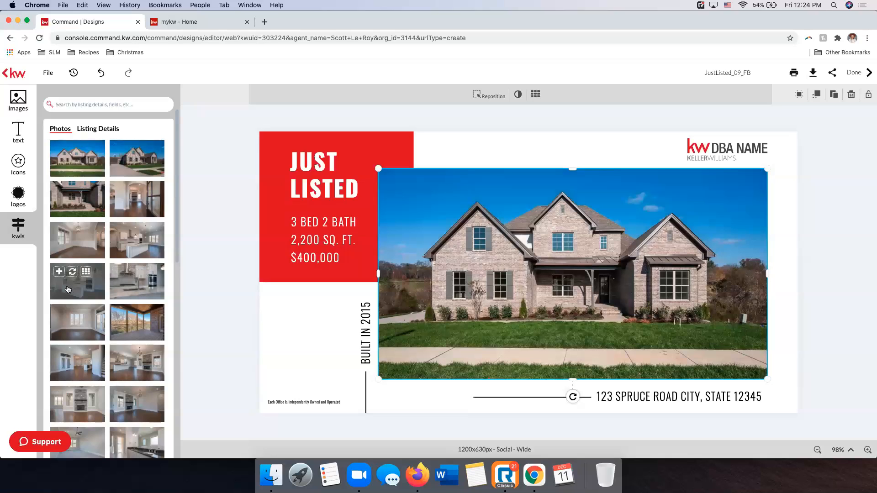
drag(103, 289, 545, 278)
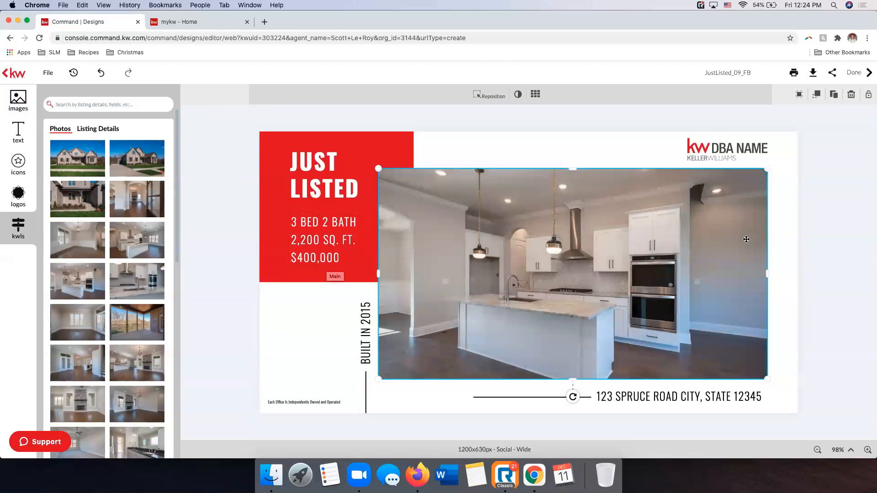
Add the front exterior photo as a separate image over the design, move it, and undo those changes
mouse_move(72, 150)
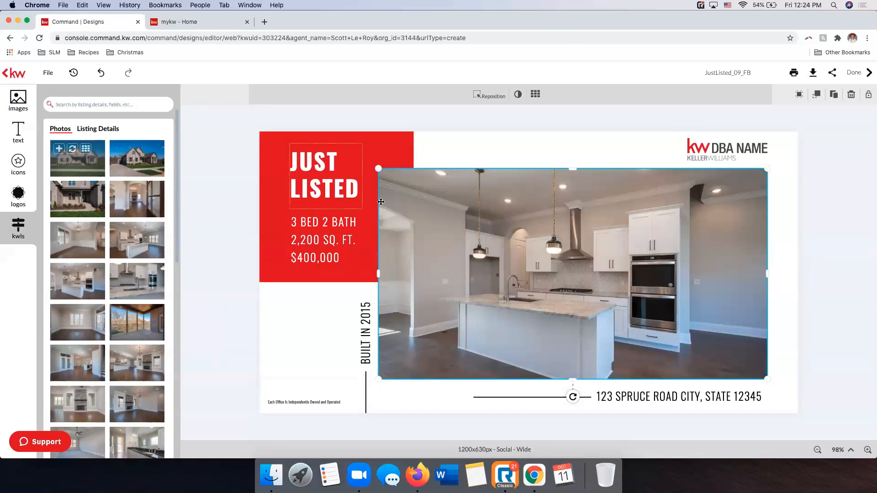
click(59, 150)
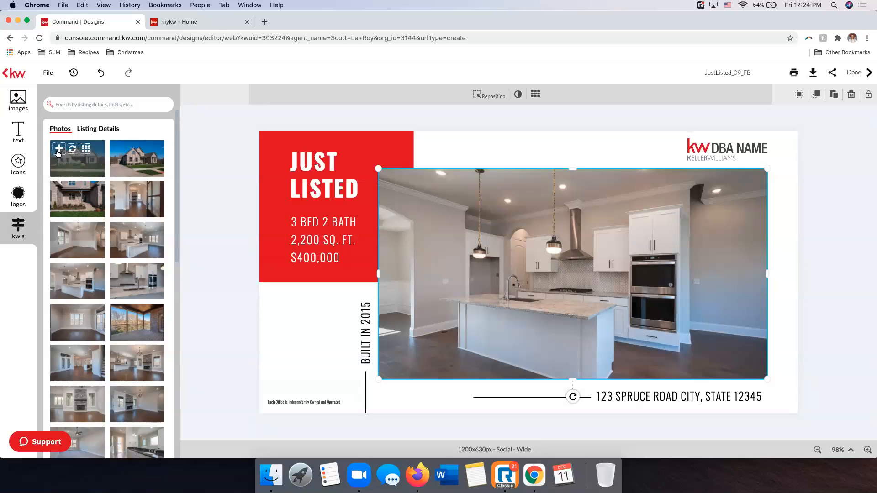
drag(516, 241, 454, 206)
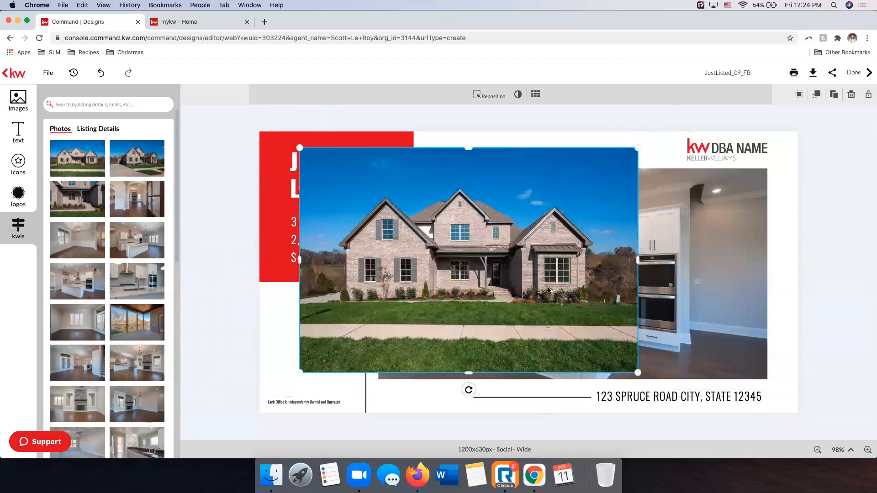
click(101, 74)
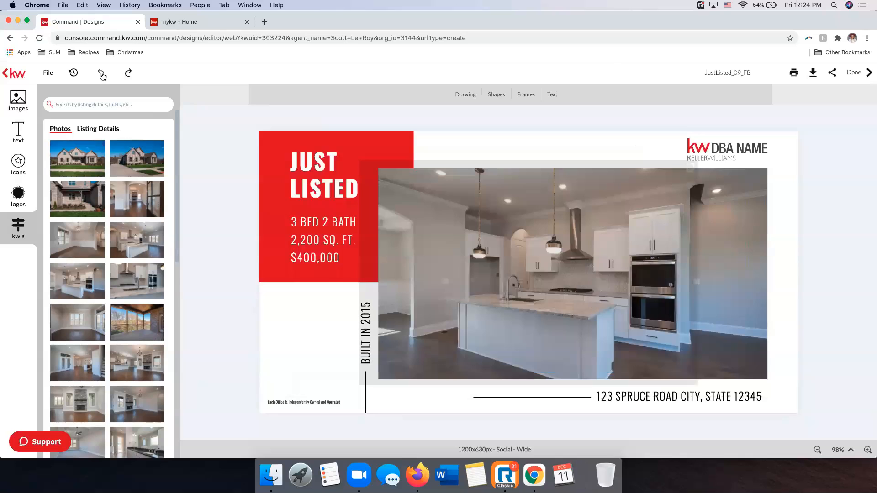
click(87, 174)
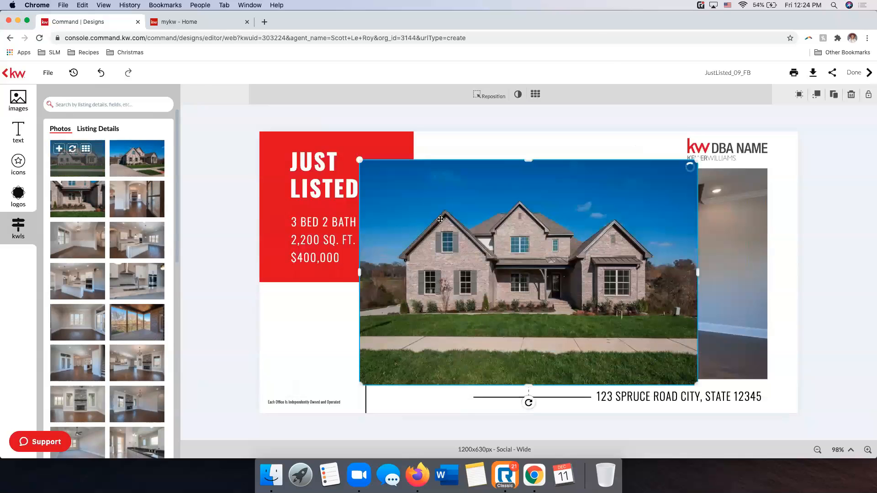
click(102, 73)
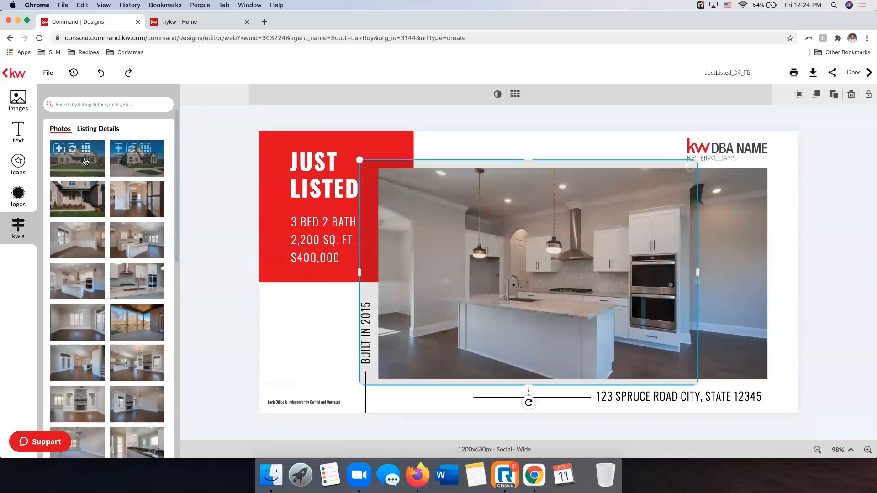
Fill the leftover overlapping image frame with the front exterior photo, and delete both the photo and its placeholder
click(72, 151)
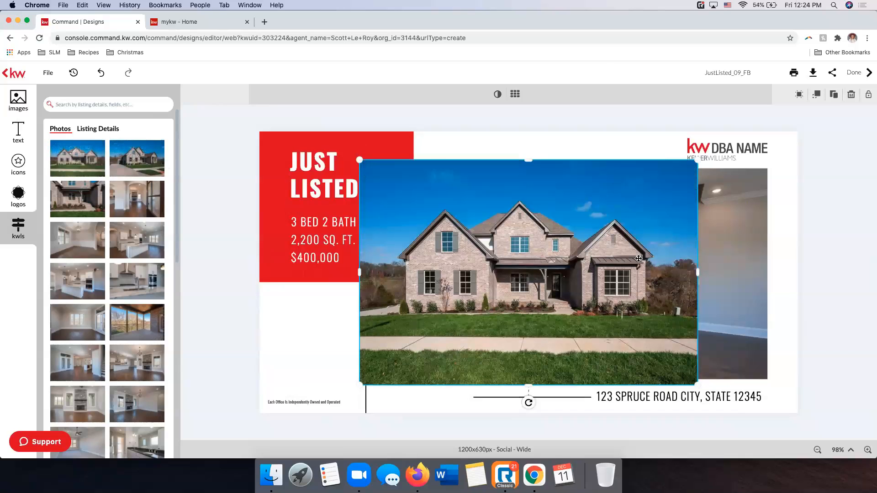
key(Delete)
click(496, 210)
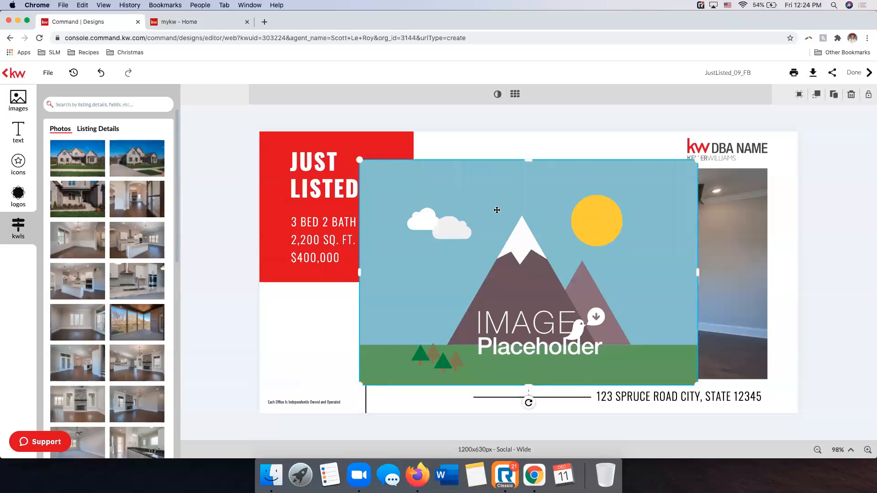
key(Delete)
Replace the main kitchen photo with the listing's front exterior photo and deselect it
click(652, 223)
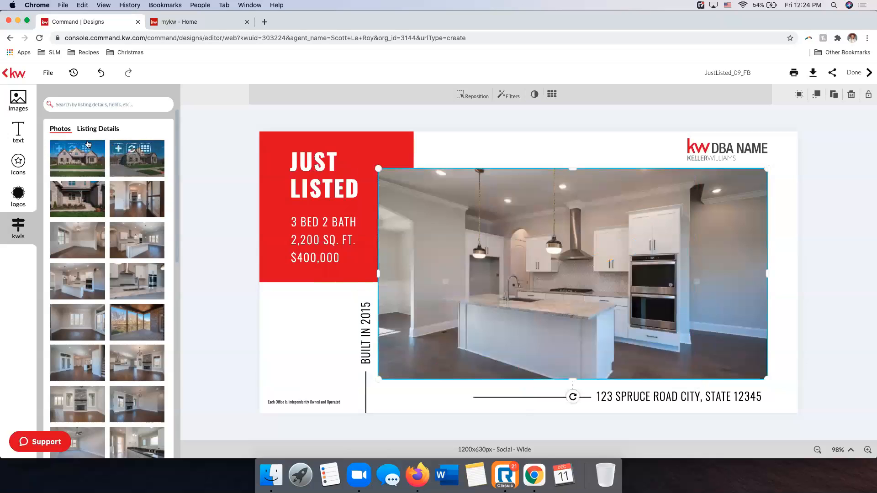
drag(75, 155, 525, 248)
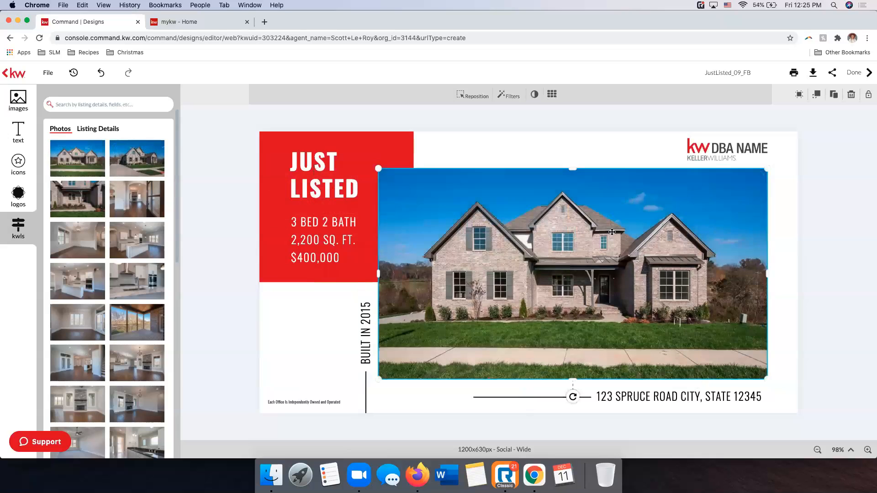
click(814, 225)
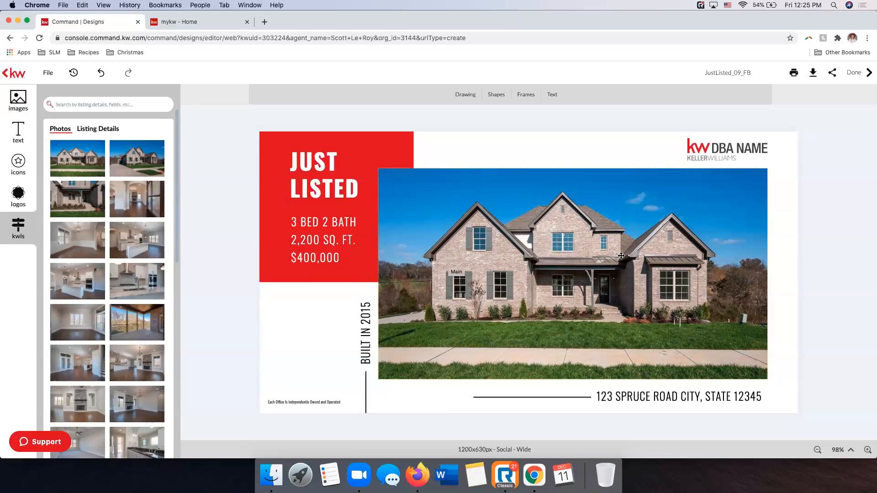
Reposition the exterior photo slightly within its frame and apply the adjustment
click(608, 240)
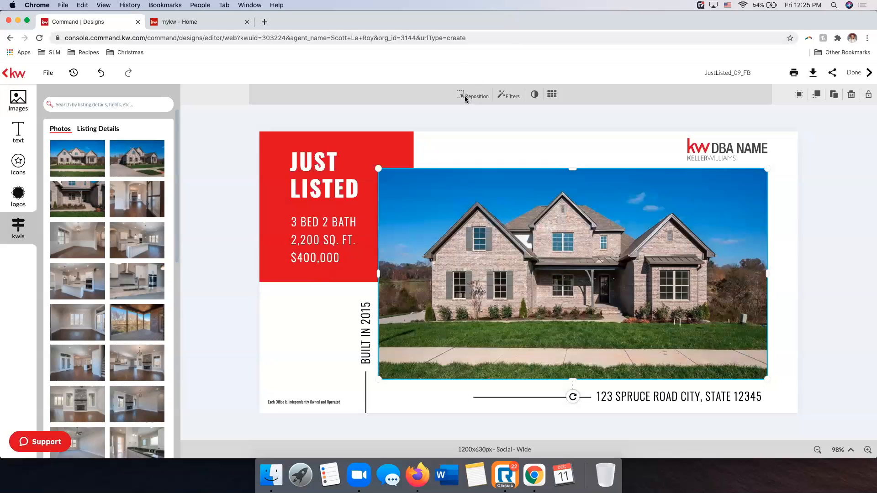
click(464, 96)
mouse_move(525, 220)
mouse_down()
mouse_move(525, 238)
mouse_move(526, 217)
mouse_up()
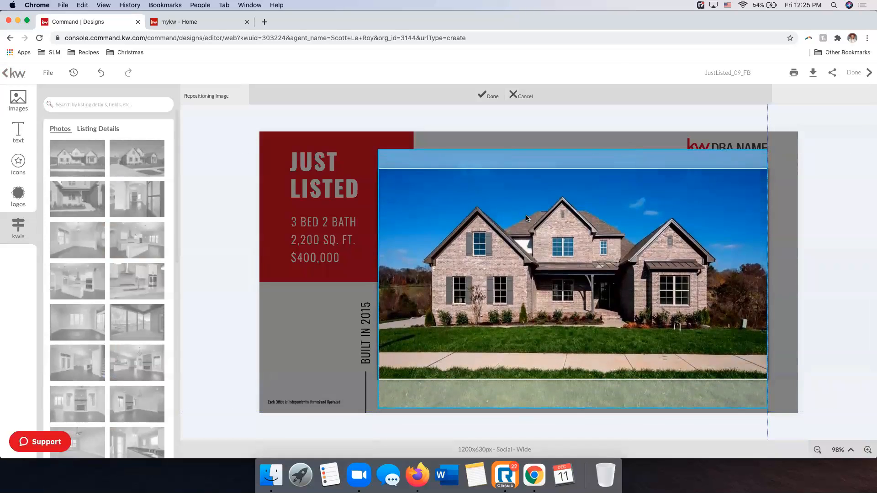
click(486, 95)
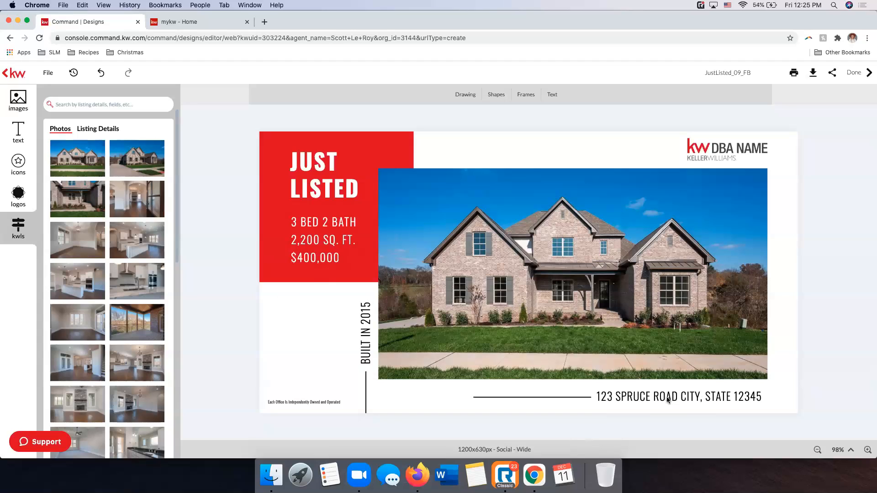
Replace the placeholder address line below the photo with the property address from the listing details
click(652, 397)
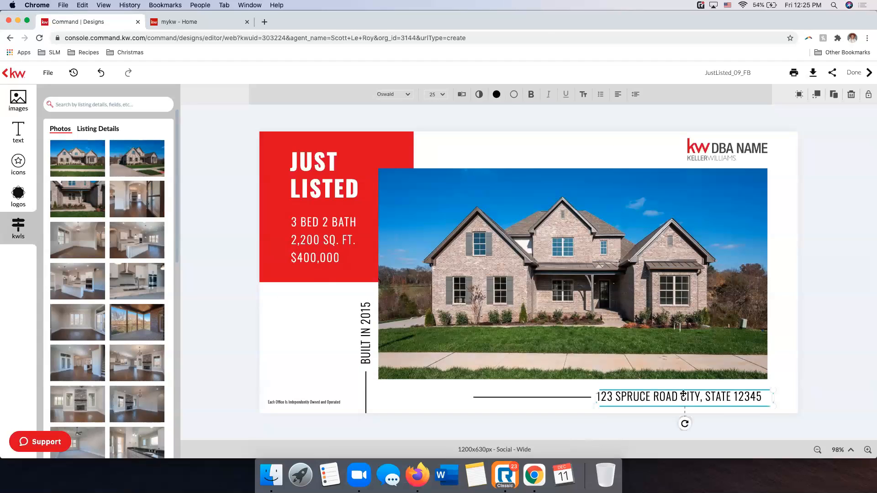
click(98, 129)
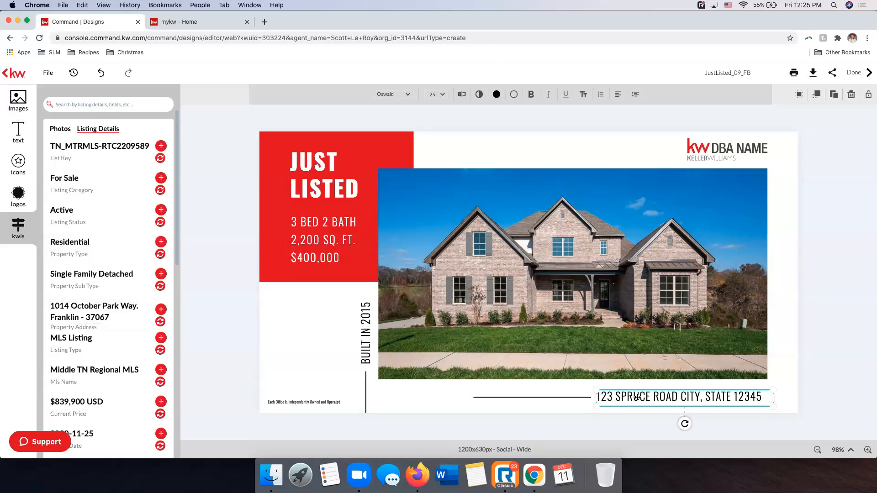
click(160, 322)
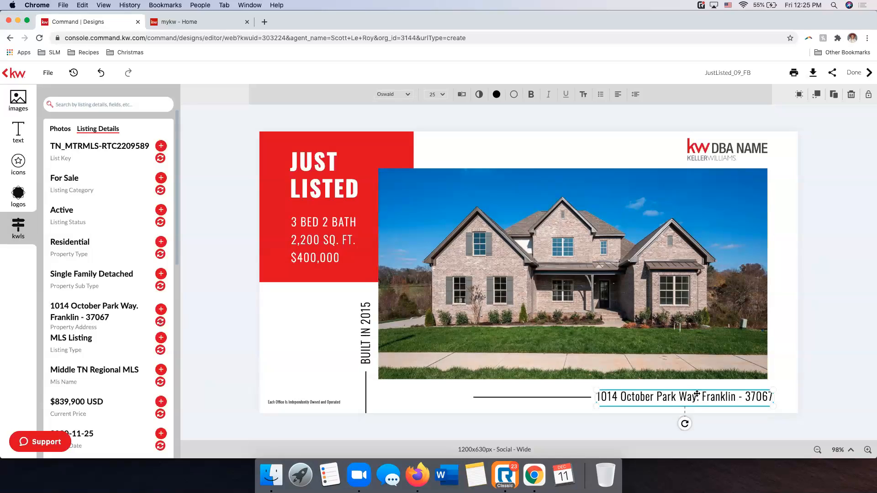
Edit the address line so ", TN" replaces the dash between the city and the ZIP code
double_click(744, 395)
key(BackSpace)
key(BackSpace)
key(BackSpace)
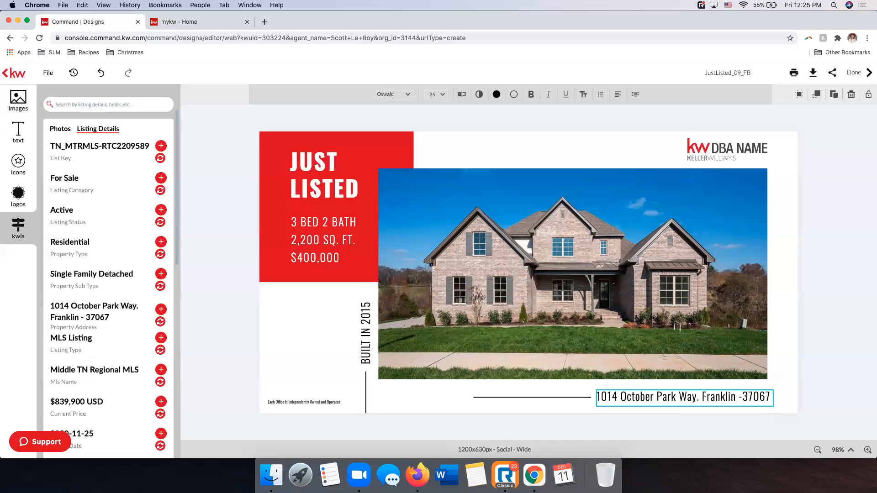
text(, TN)
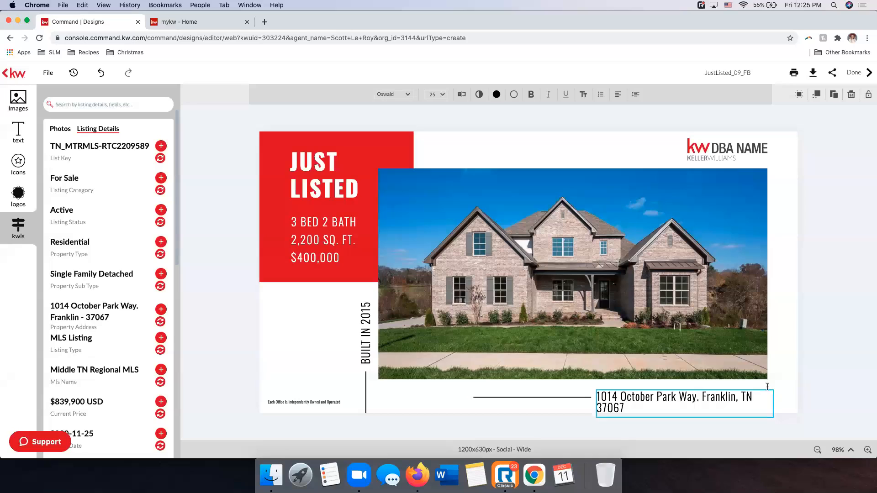
click(820, 388)
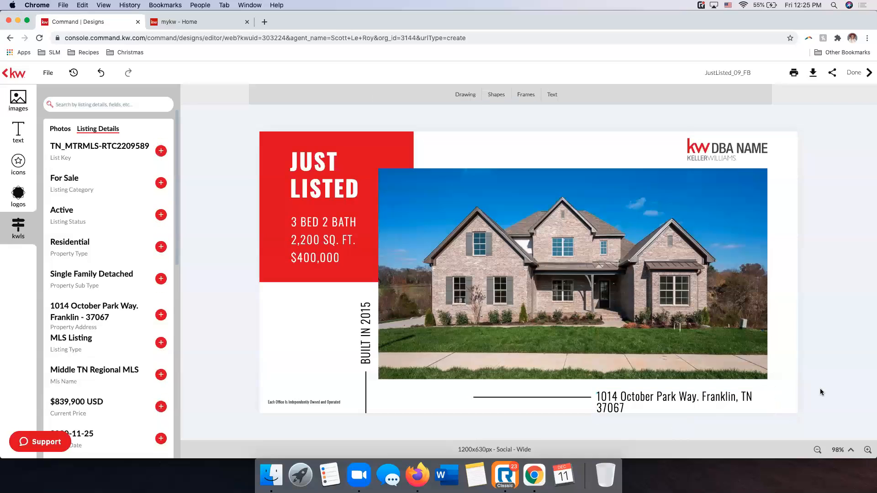
Widen the address text box so the whole address fits on one line
click(751, 399)
drag(773, 403, 787, 404)
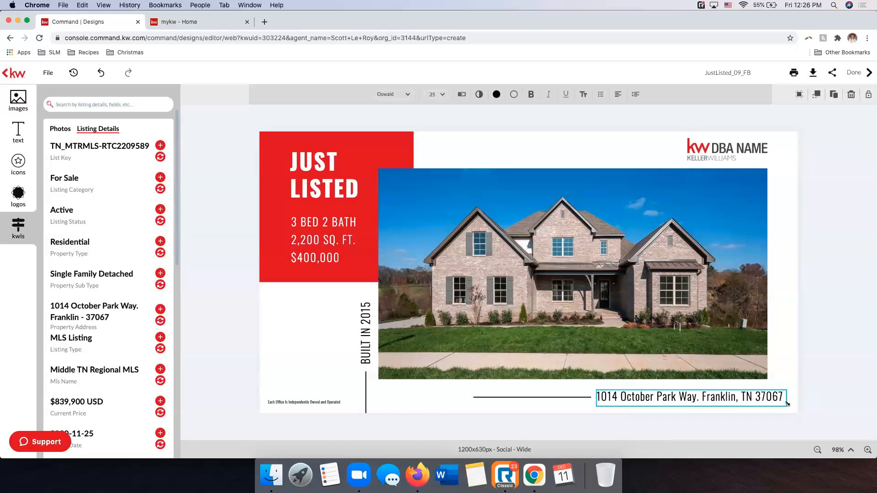
click(822, 394)
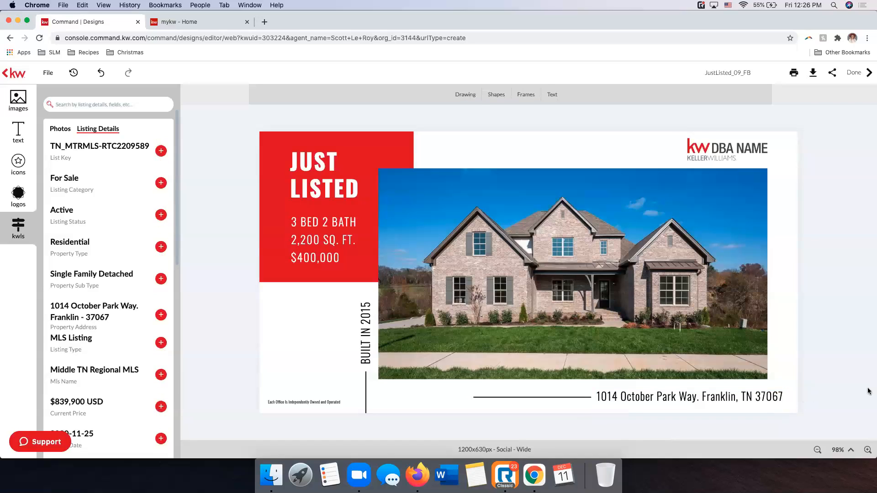
Shift the horizontal line beside the address and the address text leftward, aligning the text with the photo's right edge
click(547, 397)
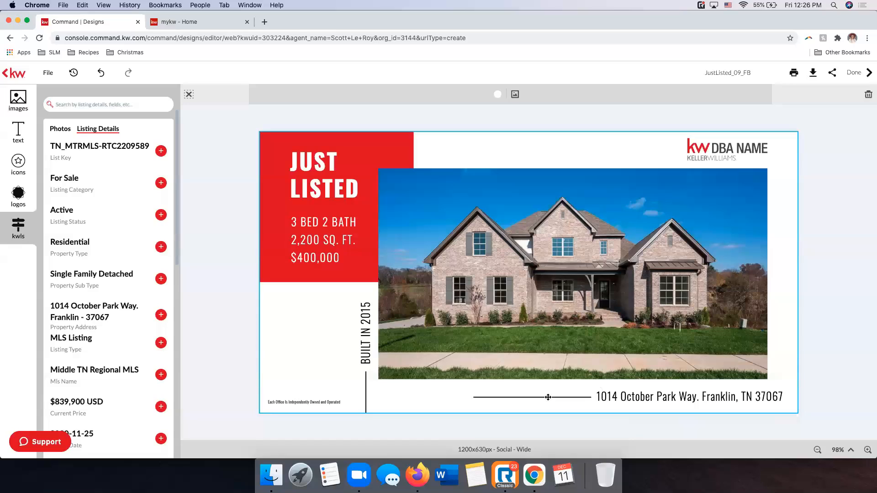
click(548, 398)
drag(549, 397, 517, 398)
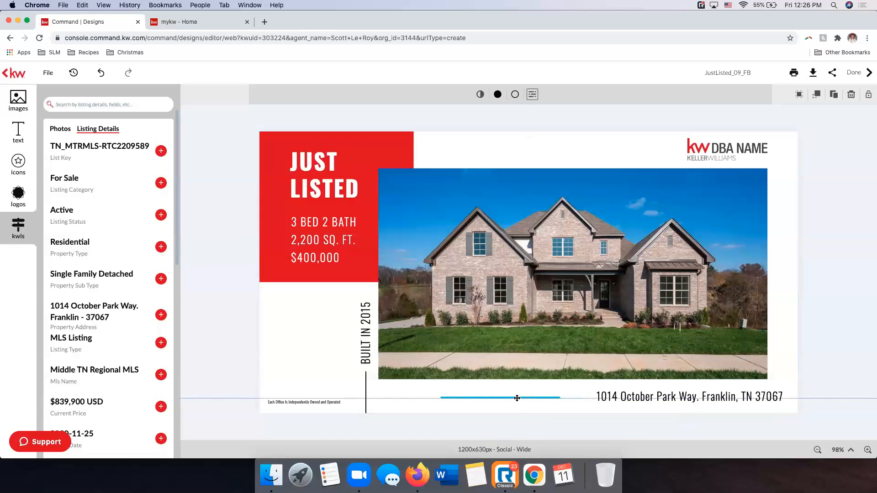
drag(608, 396, 587, 396)
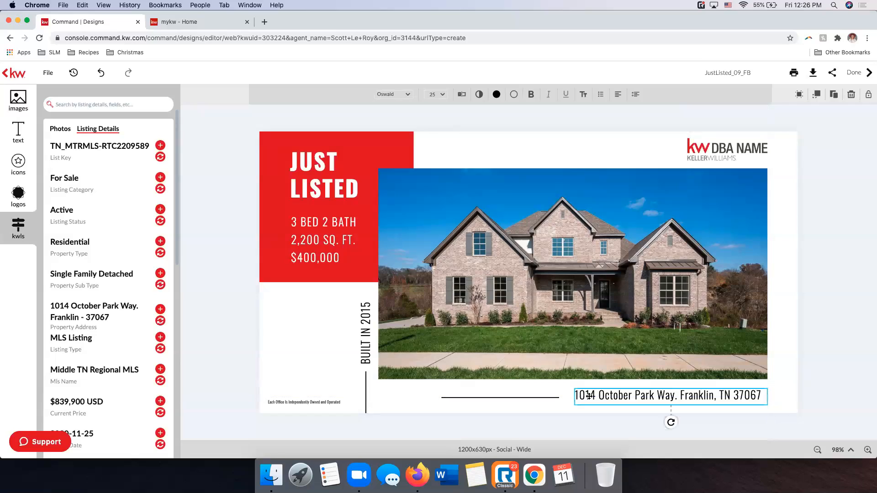
click(845, 376)
drag(696, 397, 700, 397)
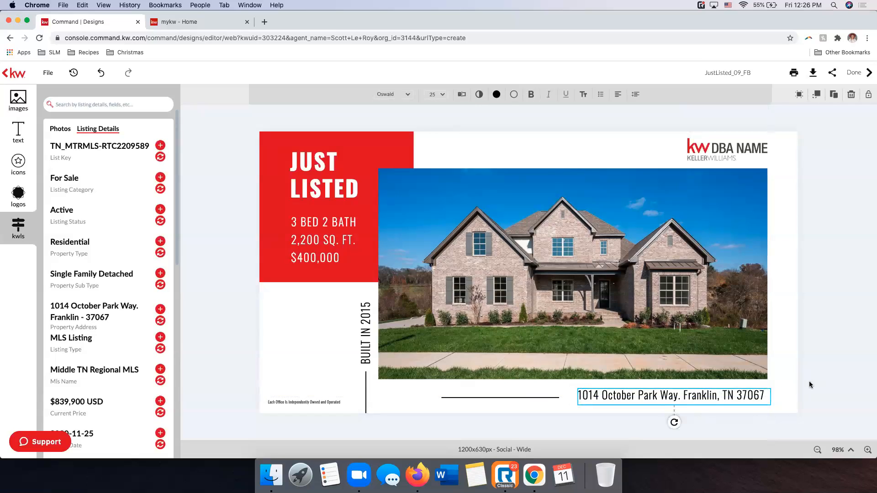
click(846, 377)
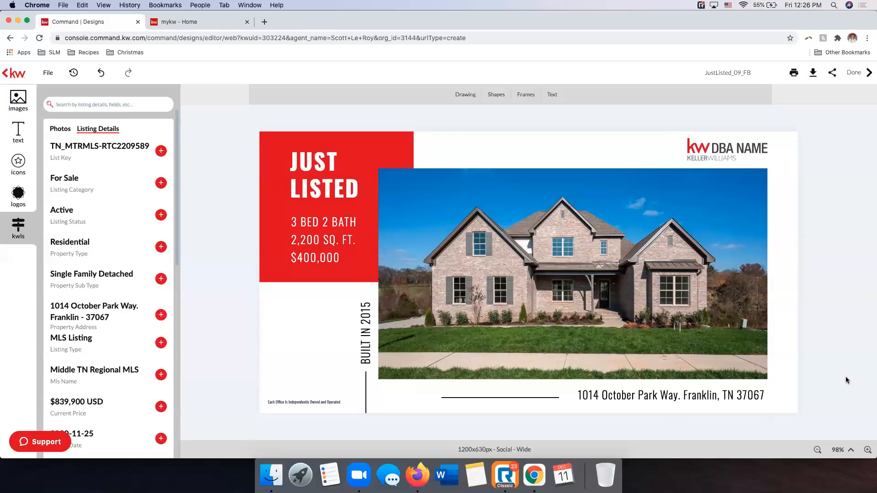
Try replacing the vertical "BUILT IN 2015" text with the listing's Year Built value, and undo the replacement
click(366, 319)
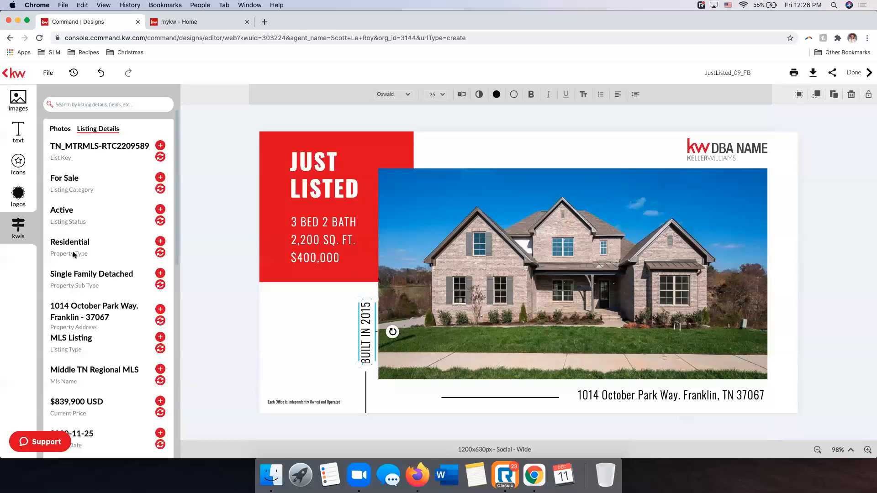
scroll(91, 255, down, 5)
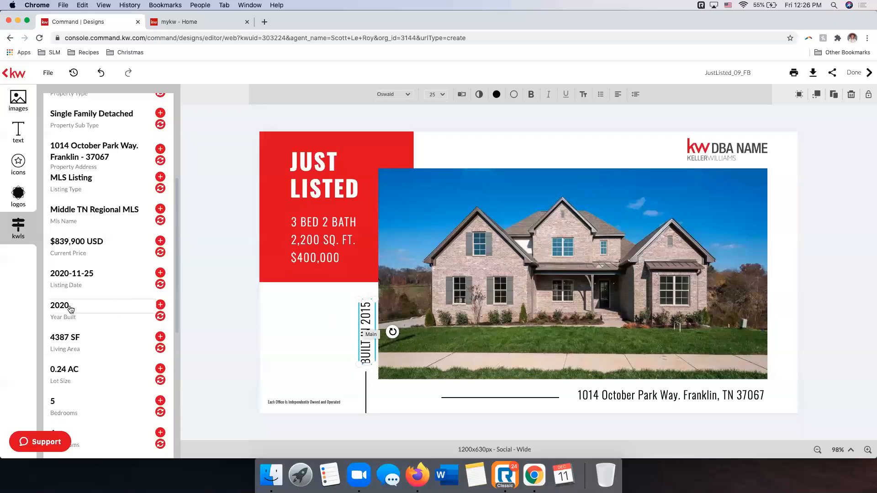
click(159, 316)
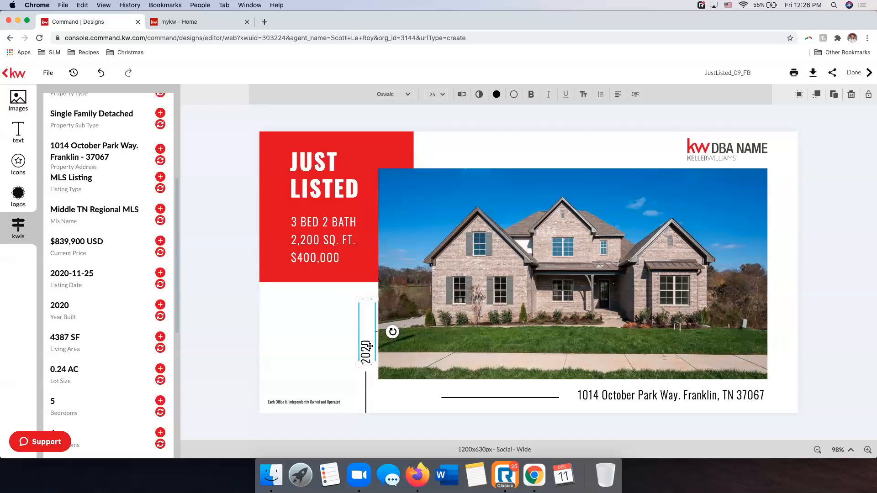
click(101, 73)
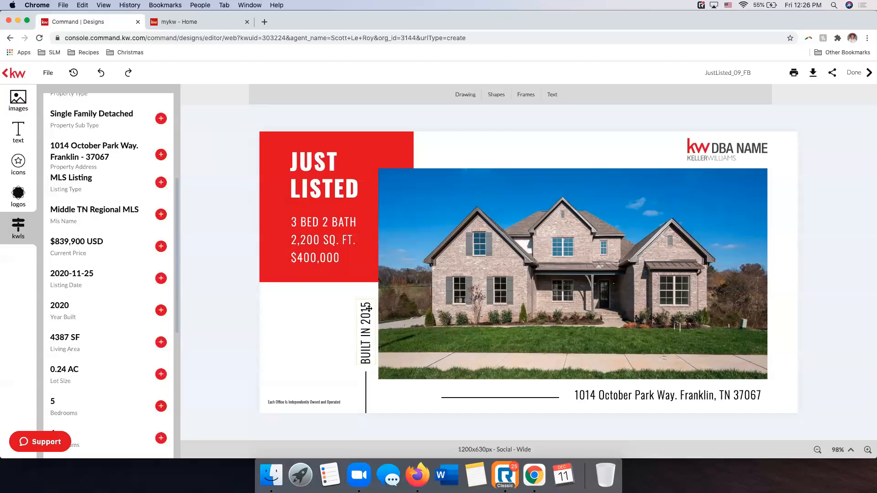
Change the vertical text to "BUILT IN 2020" and save the text changes
double_click(369, 309)
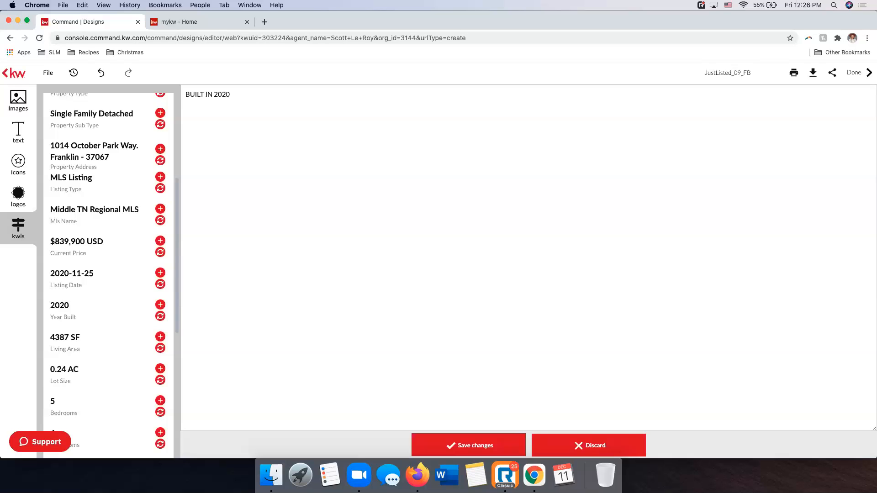
click(484, 446)
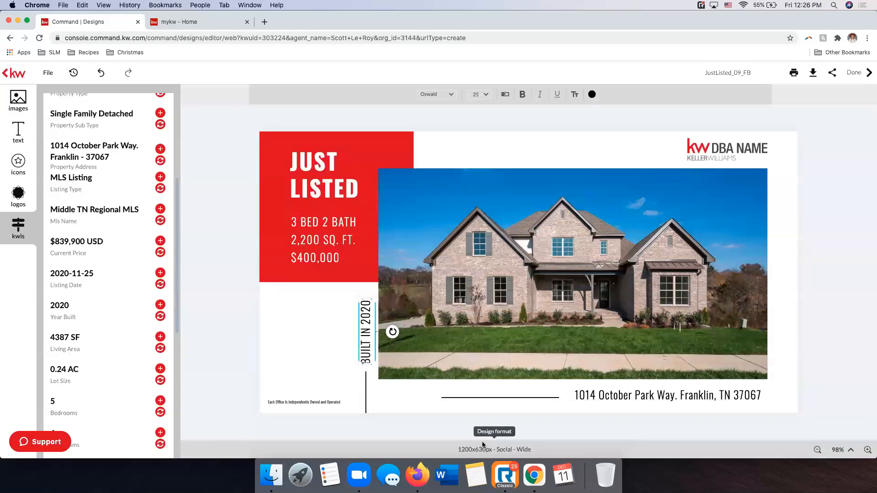
Update the bedroom and bathroom line in the red box to "5 BED 4 BATH" according to the listing details
click(317, 226)
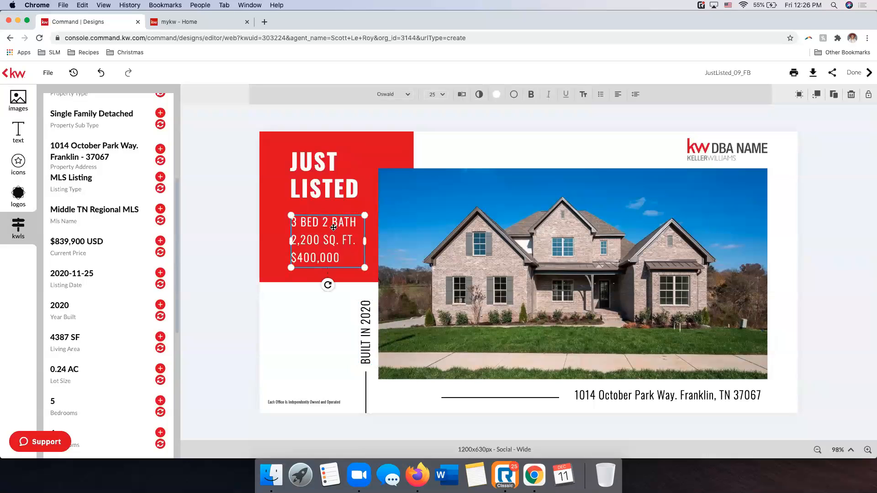
click(308, 222)
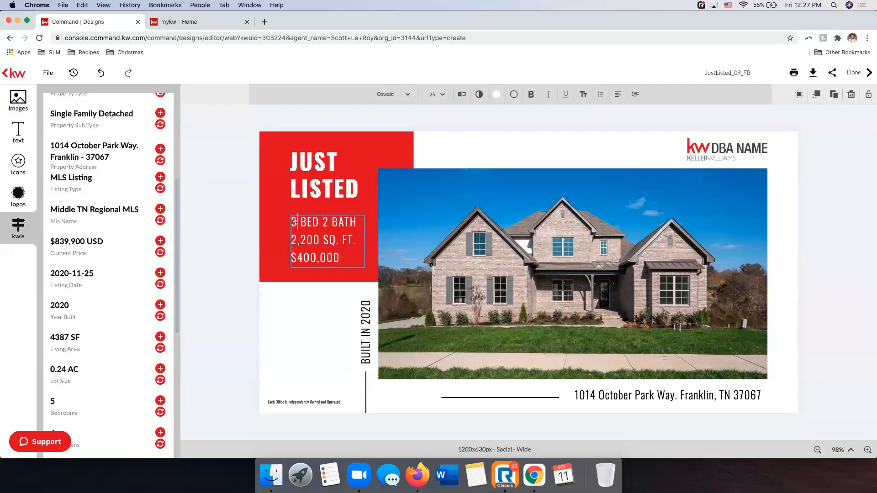
key(BackSpace)
text(5)
scroll(130, 270, down, 4)
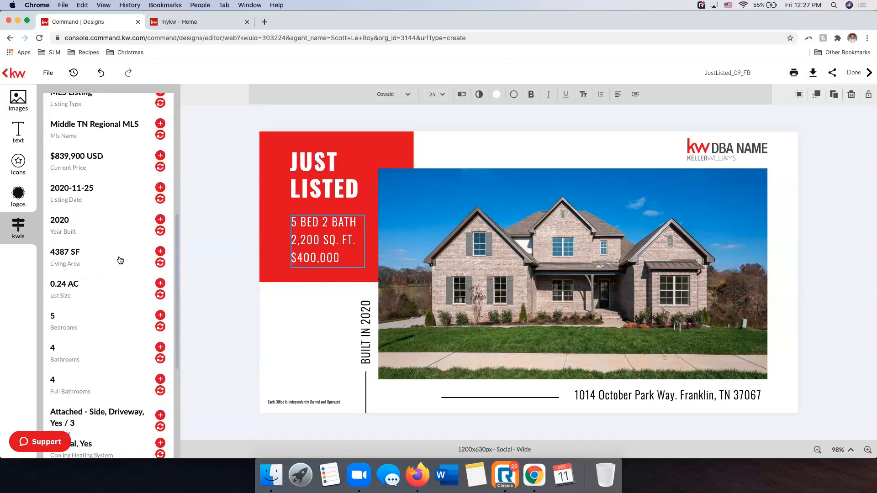
scroll(90, 274, down, 2)
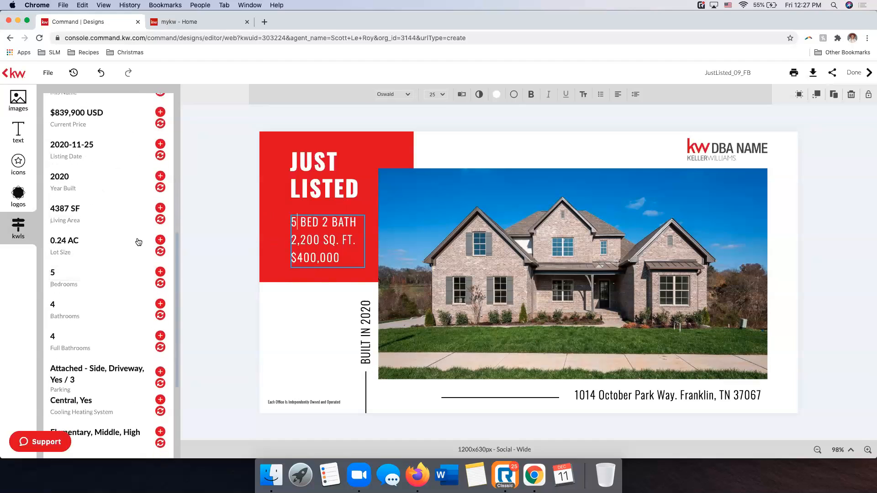
scroll(87, 249, down, 2)
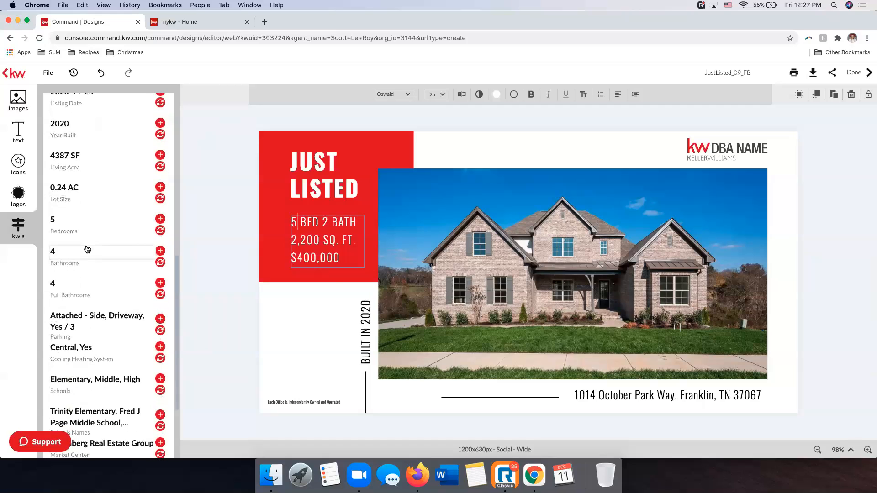
click(327, 219)
key(BackSpace)
text(4)
Set the square footage in the red box to 4387 SQ. FT
click(319, 240)
key(BackSpace)
key(BackSpace)
key(BackSpace)
key(BackSpace)
Set the price in the red box to $839,900 and finish editing the text
key(BackSpace)
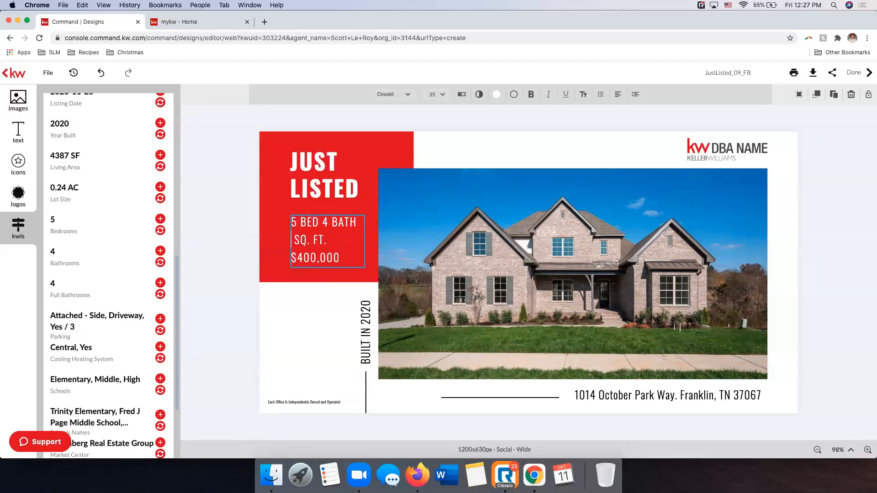
text(4387)
scroll(126, 209, up, 5)
click(339, 258)
key(BackSpace)
key(BackSpace)
key(BackSpace)
key(BackSpace)
key(BackSpace)
key(BackSpace)
key(BackSpace)
text(839,900)
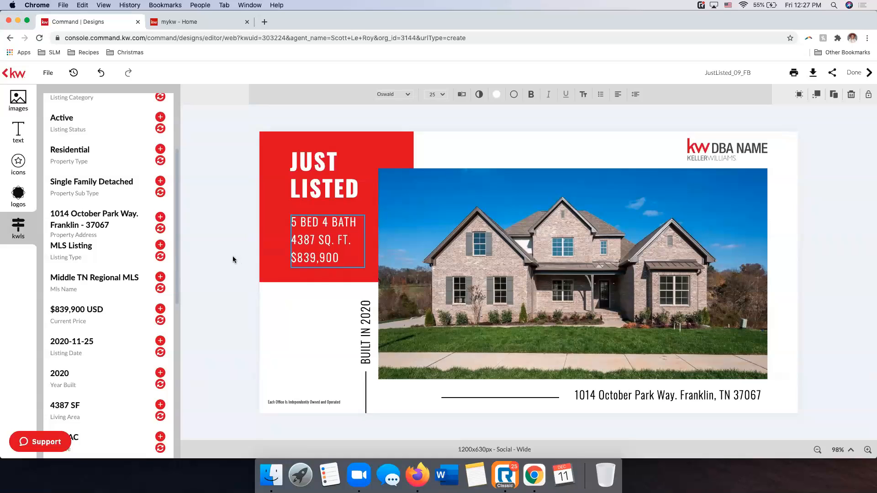
key(Escape)
click(217, 184)
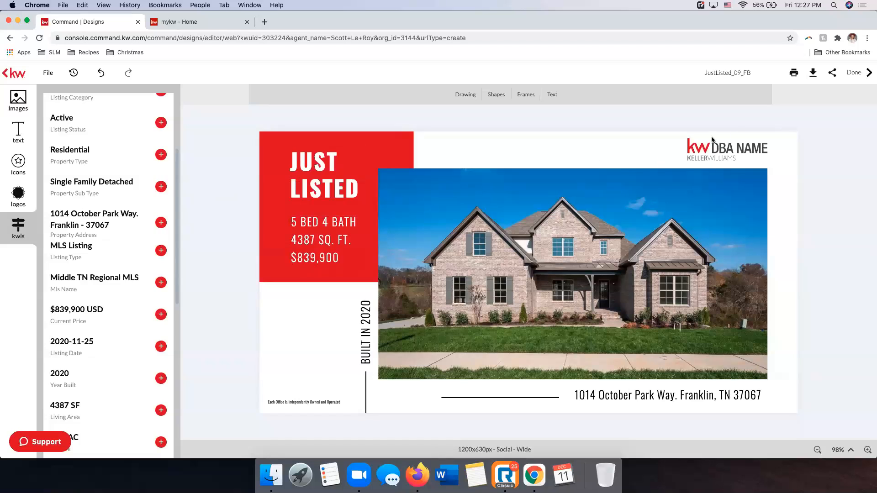
Replace the KW DBA NAME logo with the KW Fort Mill logo from the personal logo assets
click(720, 148)
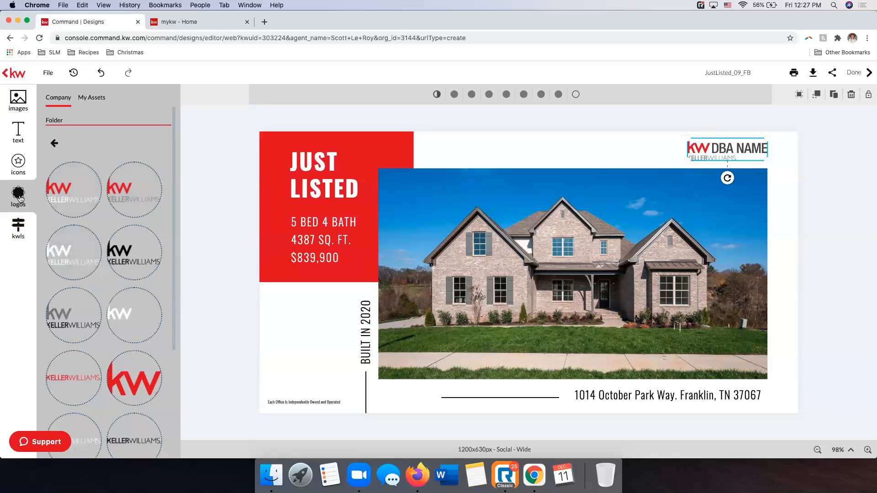
mouse_move(146, 215)
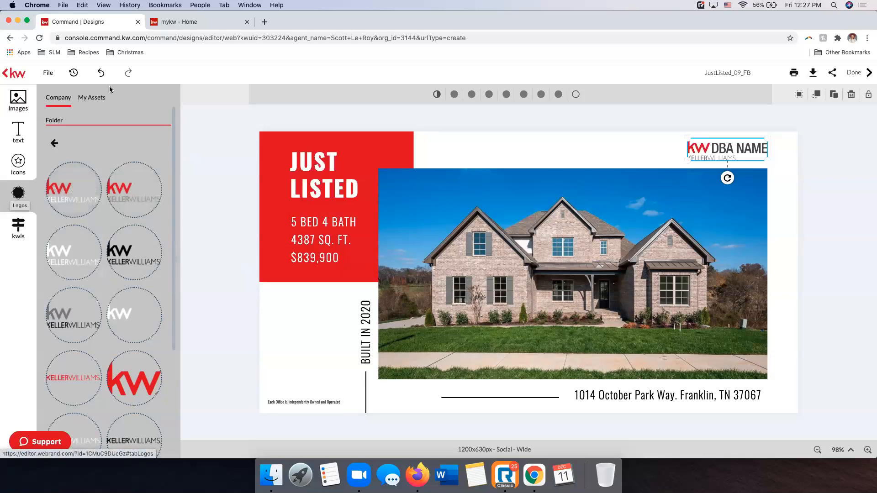
click(90, 101)
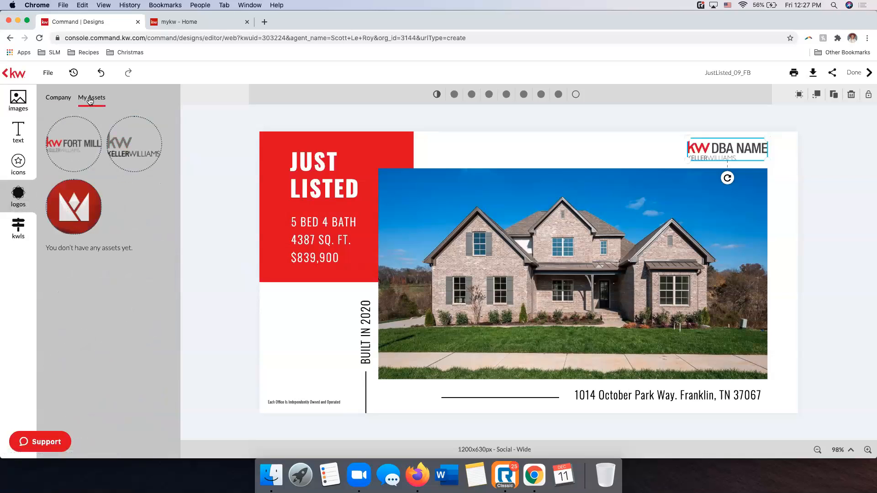
mouse_move(76, 153)
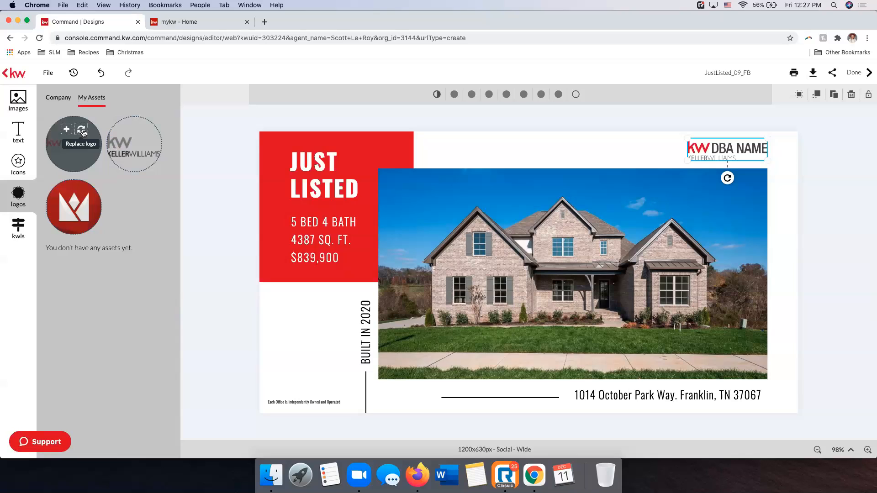
click(82, 133)
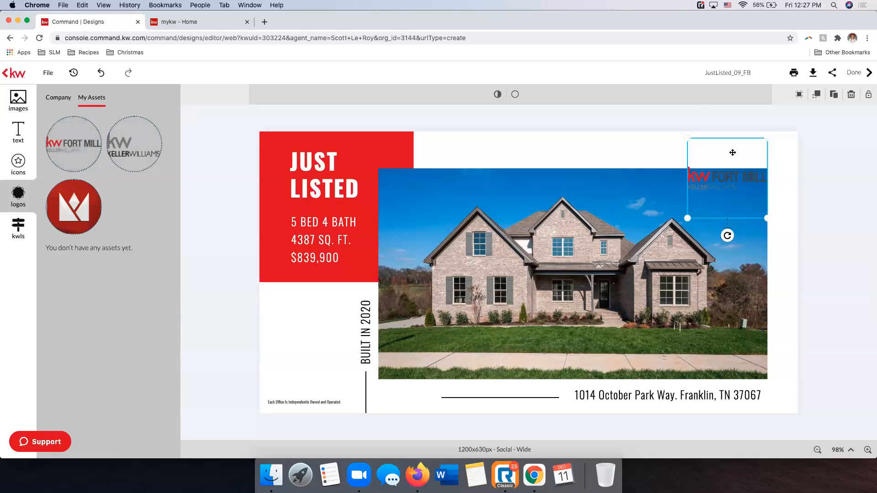
Move the Fort Mill logo up into the white space above the photo, fine-tune its position and deselect it
drag(729, 155, 728, 124)
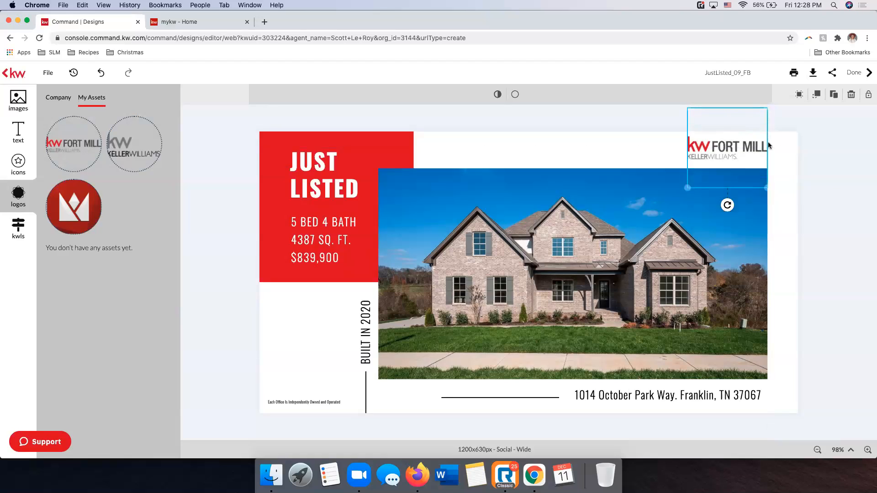
click(839, 187)
drag(717, 156, 713, 156)
click(826, 178)
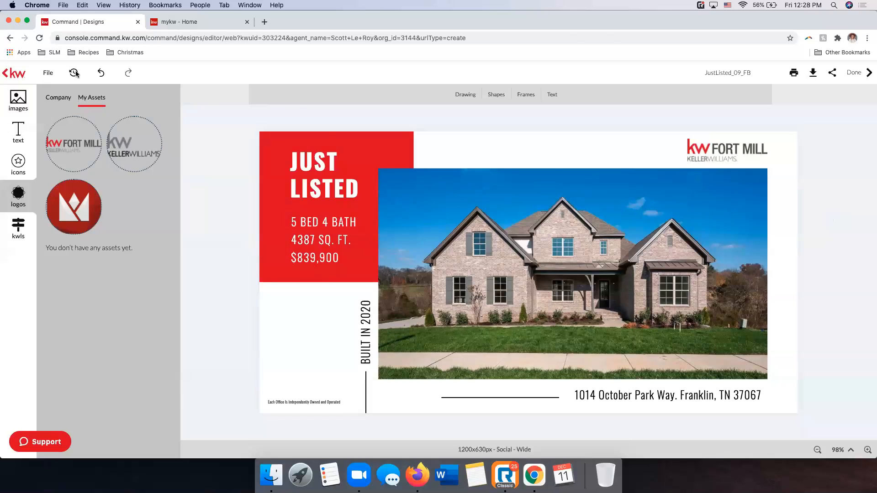
click(45, 74)
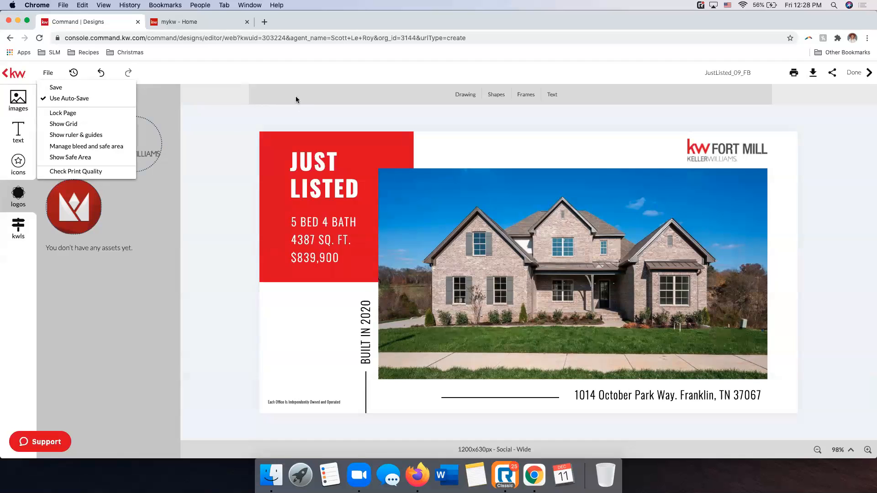
click(237, 128)
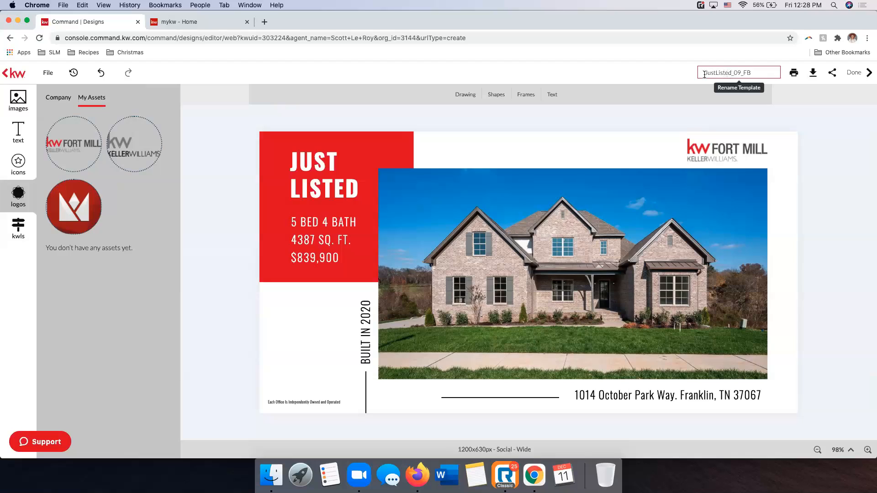
Rename the template as Just Listed October Park
click(754, 72)
text(Just Listed October Park)
key(Return)
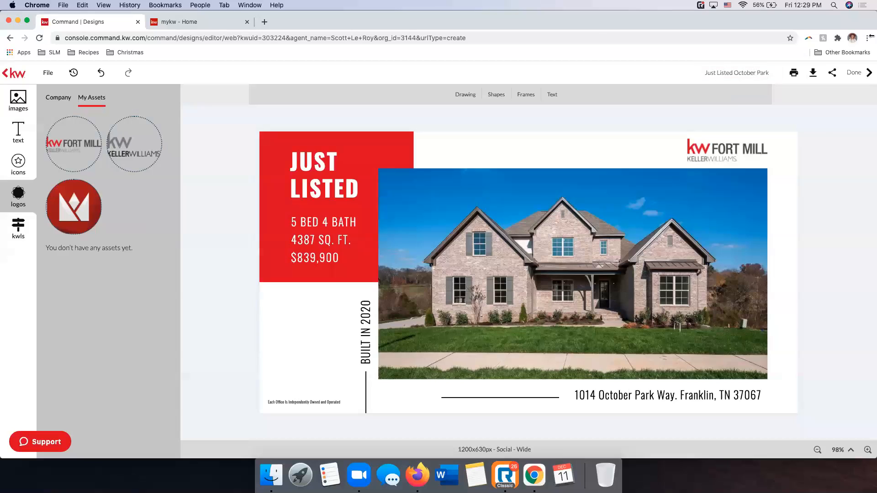
Review the download options for the design in the JPEG, PNG and PDF formats
click(807, 78)
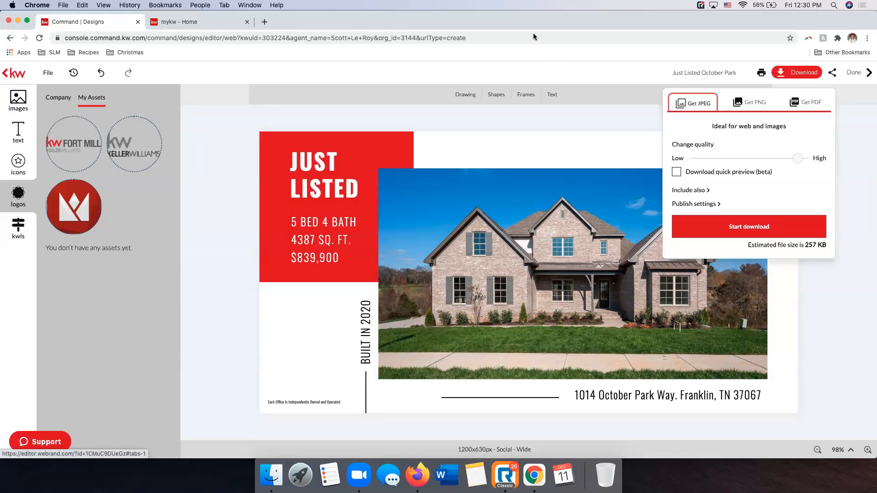
click(750, 105)
click(693, 103)
click(742, 104)
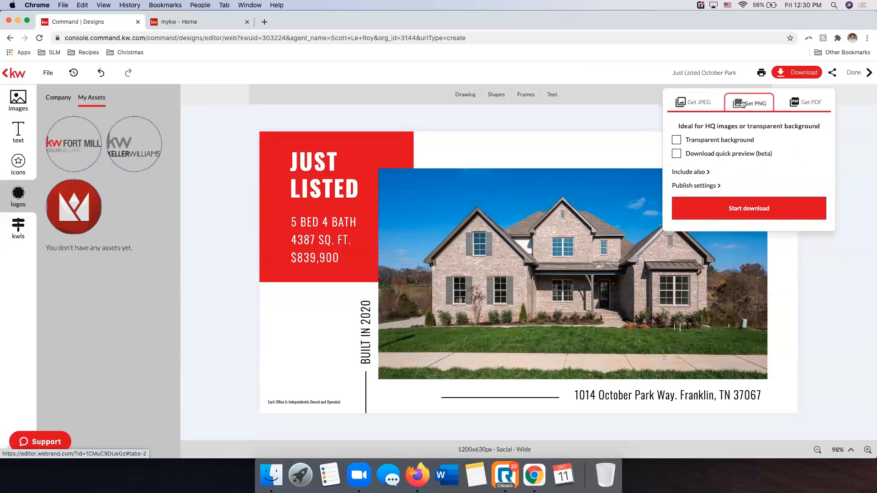
click(794, 104)
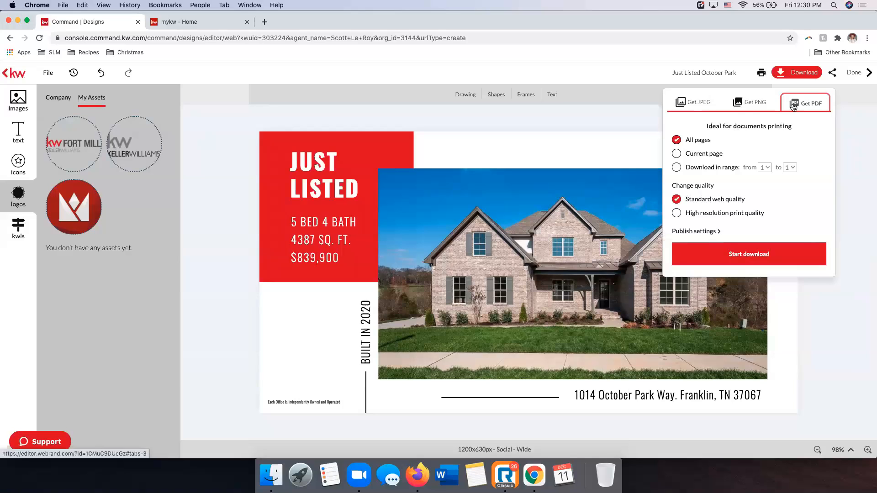
Download the design as a JPEG image and save it in Downloads as justlistedoctoberpark_1_original
click(684, 109)
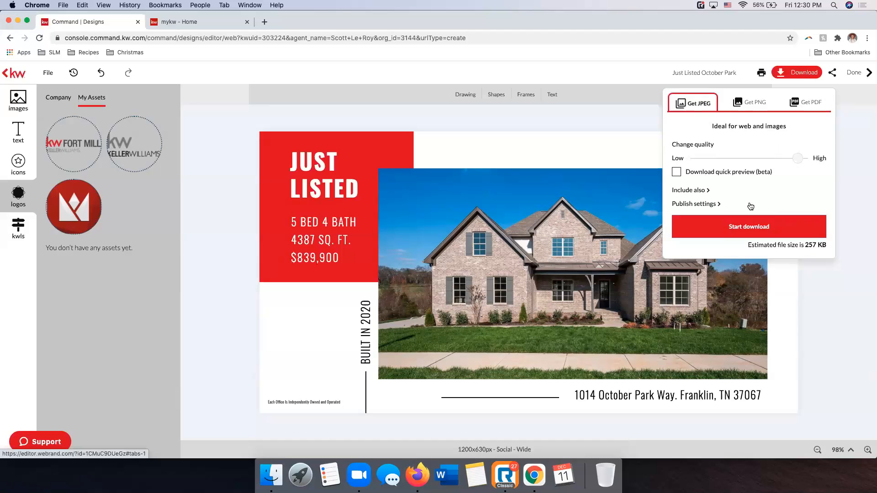
click(750, 227)
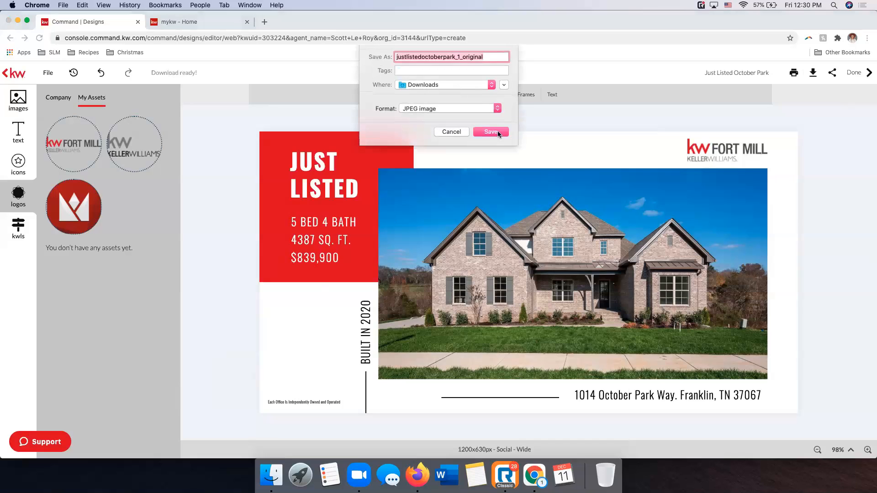
click(500, 128)
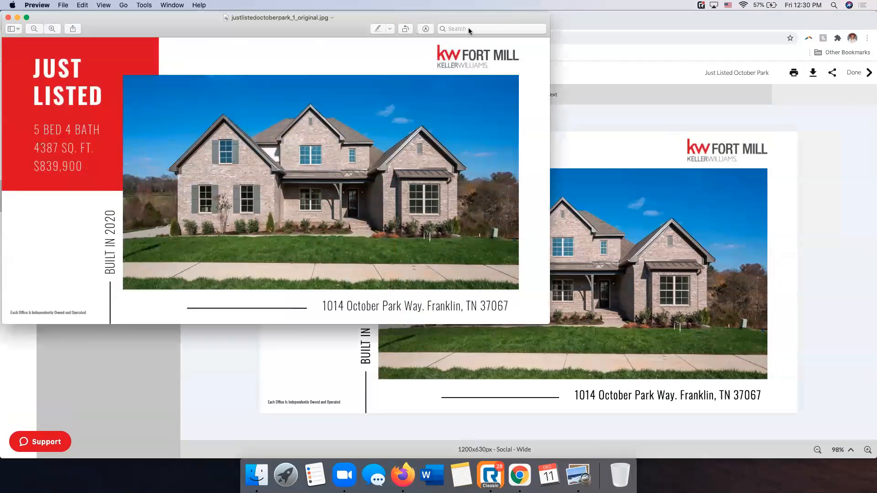
Inspect the downloaded JPEG in Preview and quit Preview to return to the design editor in Chrome
drag(357, 26, 513, 66)
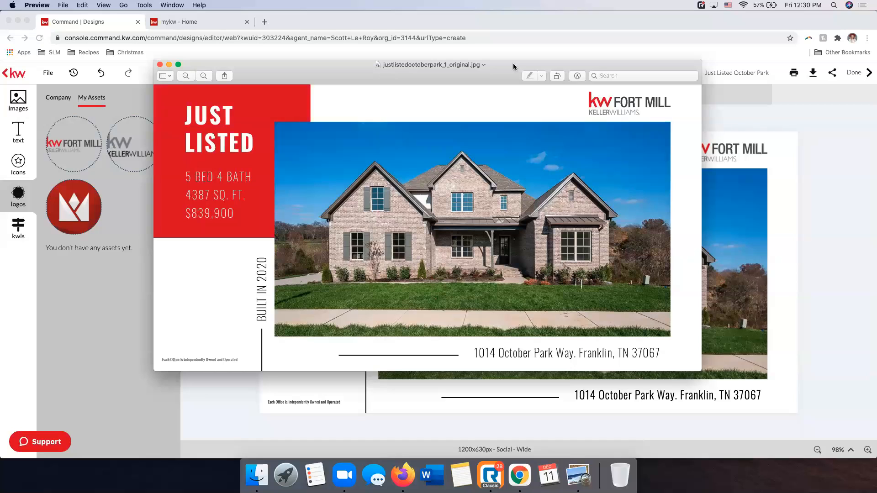
click(160, 64)
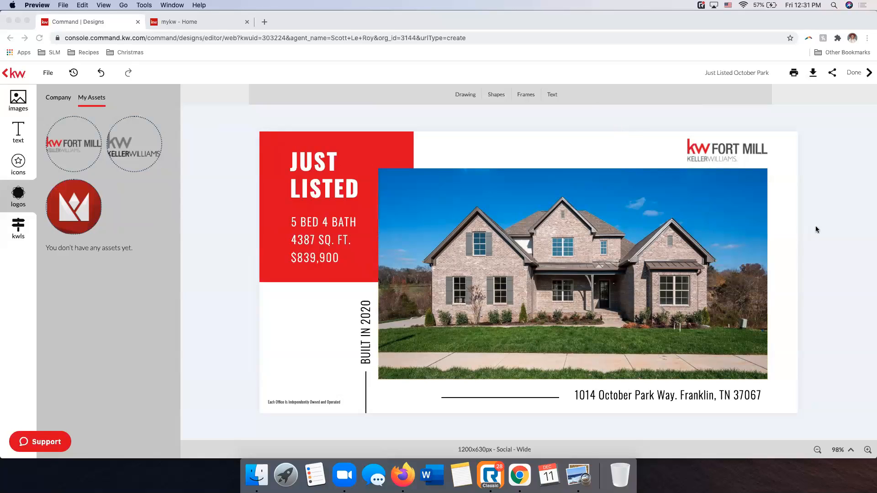
key(super+q)
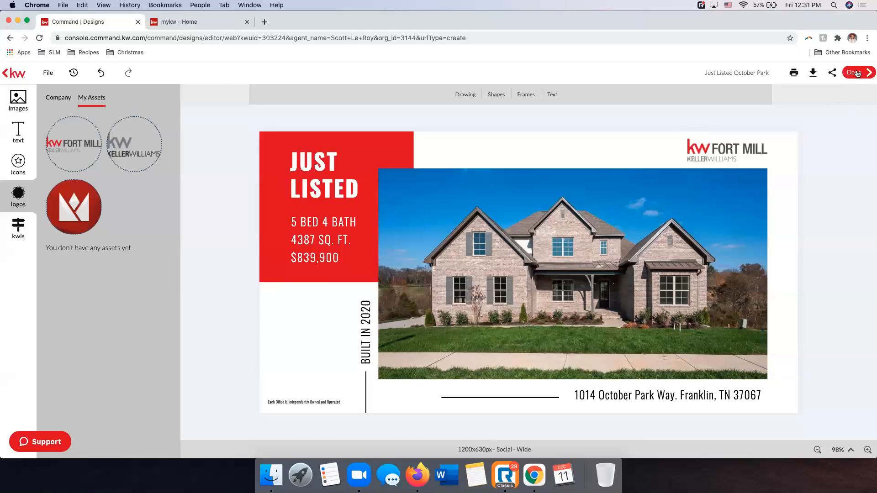
Finish the Just Listed October Park design and exit the editor
click(857, 74)
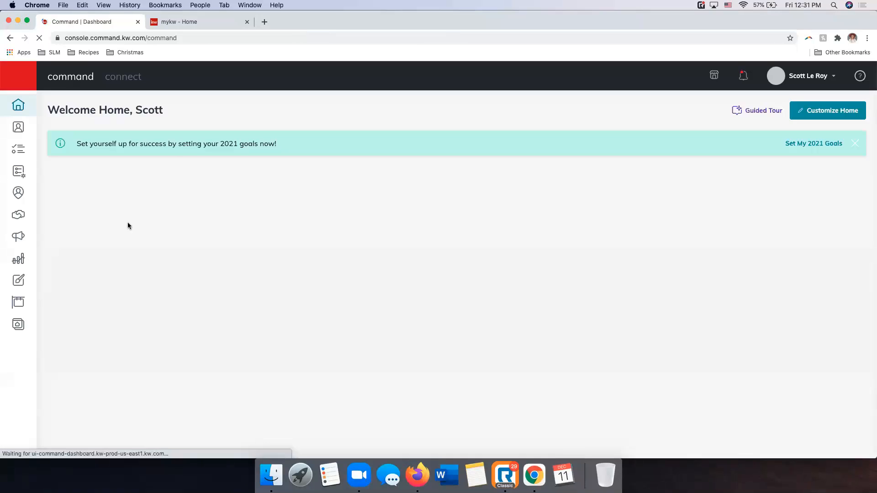
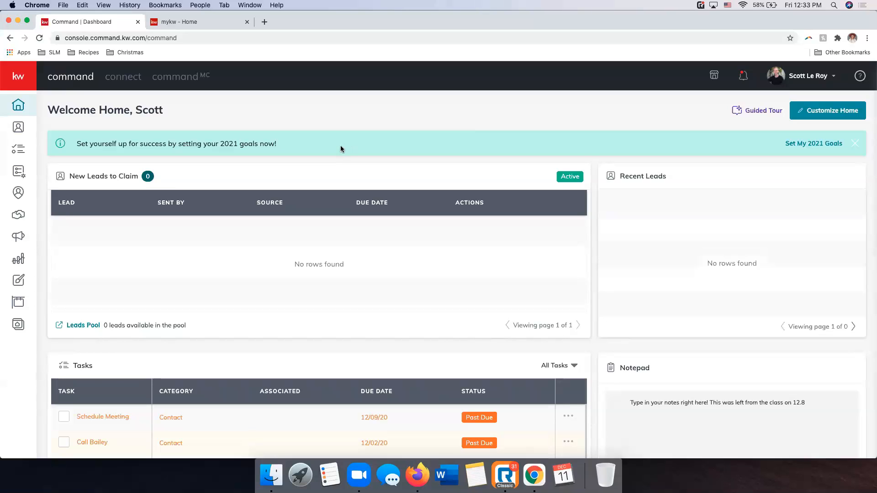
Start a new Print design in Designs with photos and text imported from a listing
click(20, 283)
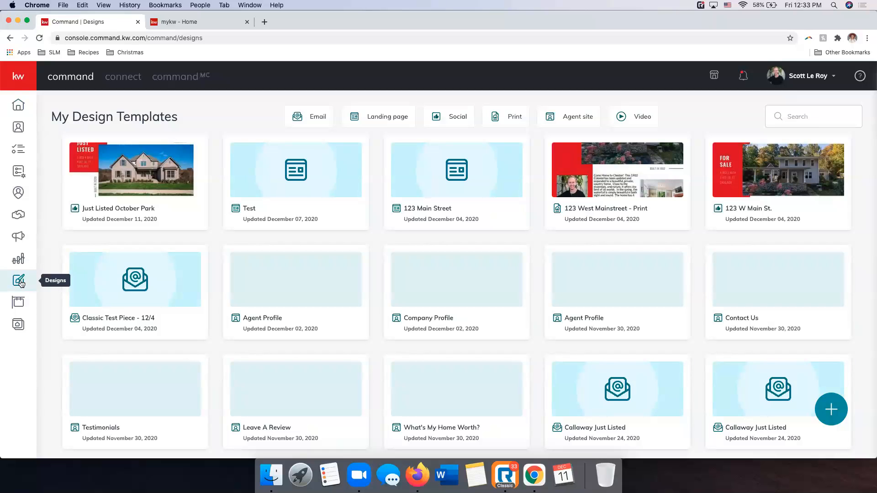
click(836, 417)
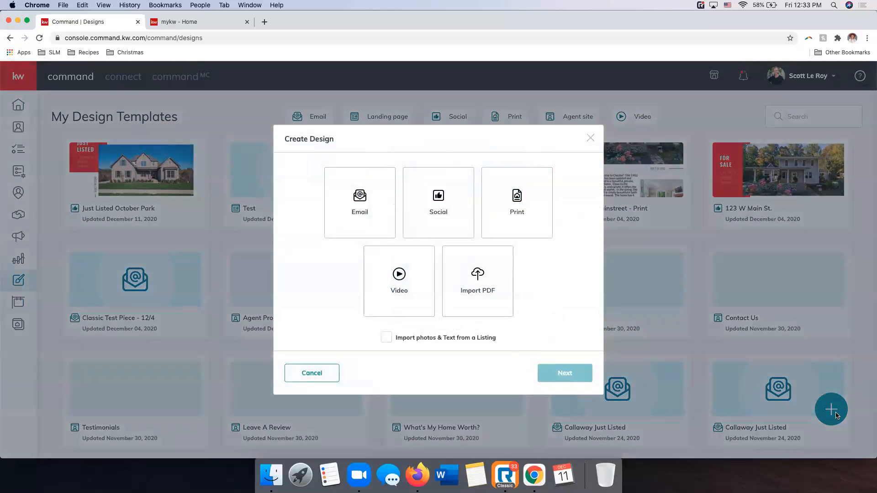
click(507, 211)
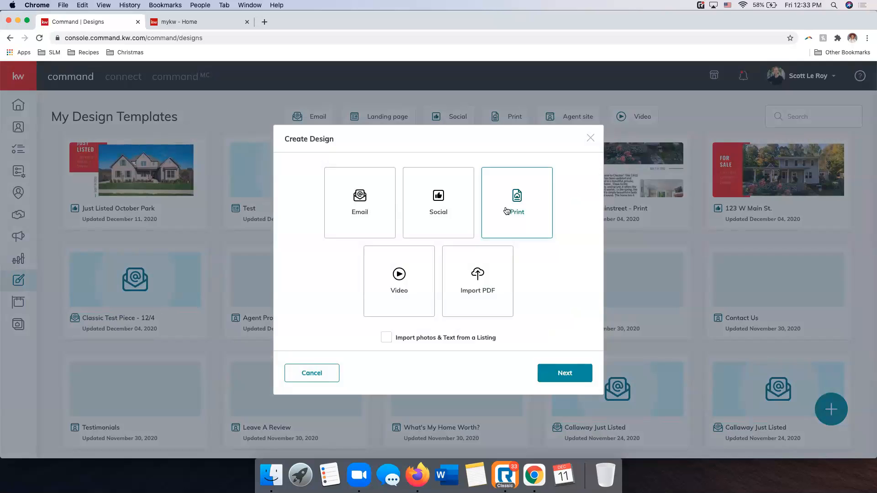
click(386, 341)
click(565, 383)
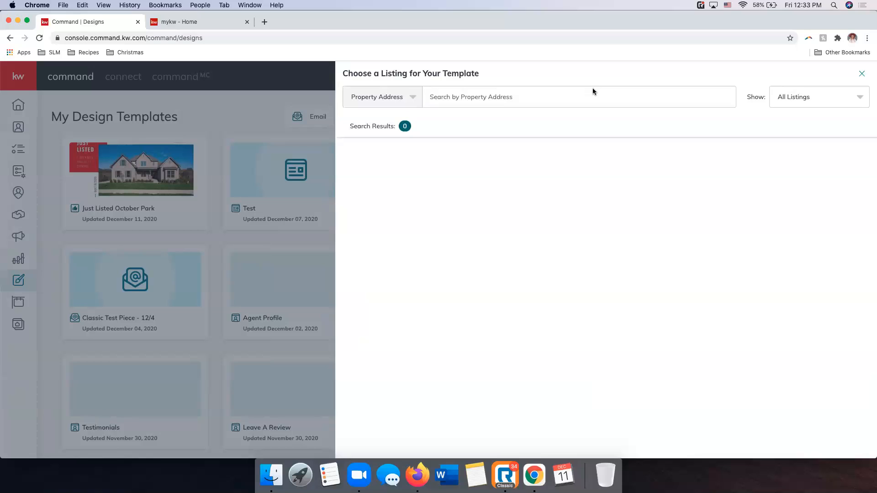
Search the listings by the property's street address and select the matching listing dated 2020-11-25 for the template
click(535, 97)
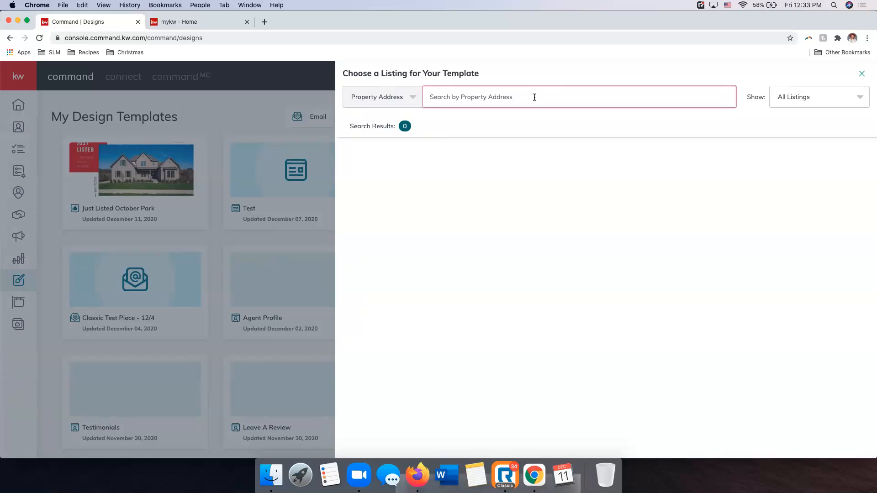
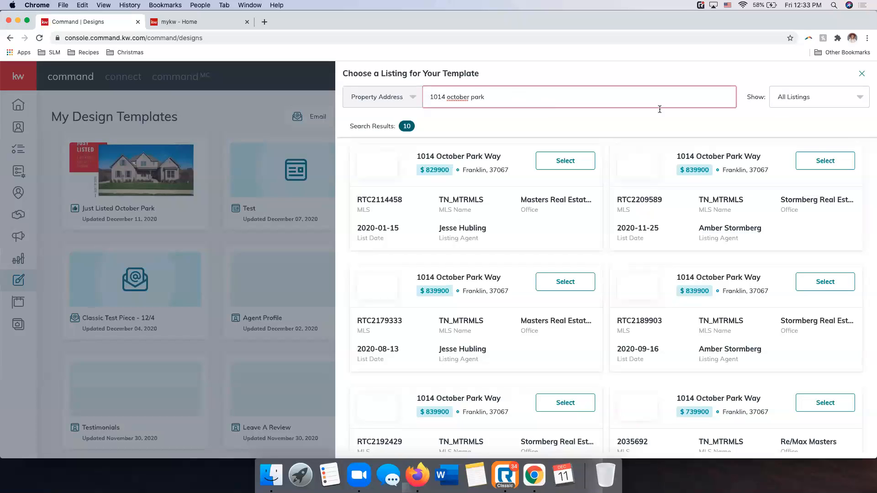
click(842, 163)
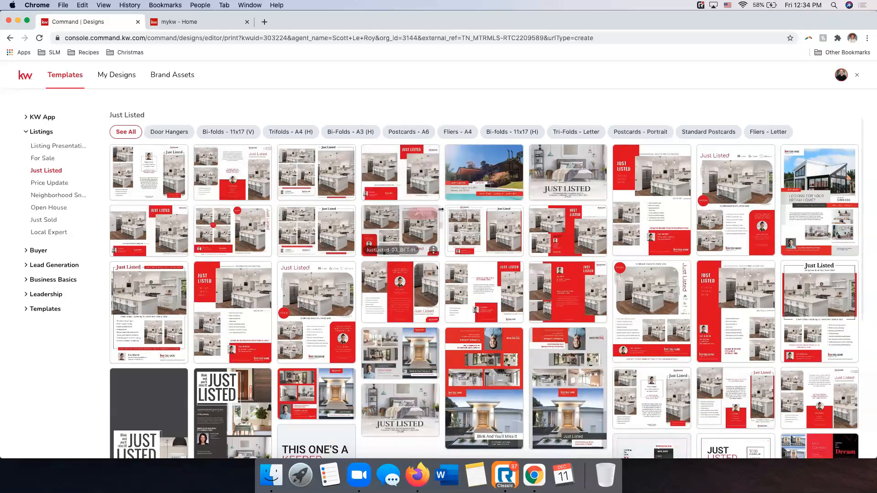
Browse the Listing Presentation templates in the Booklets - A4 and Booklets - Letter formats
click(63, 145)
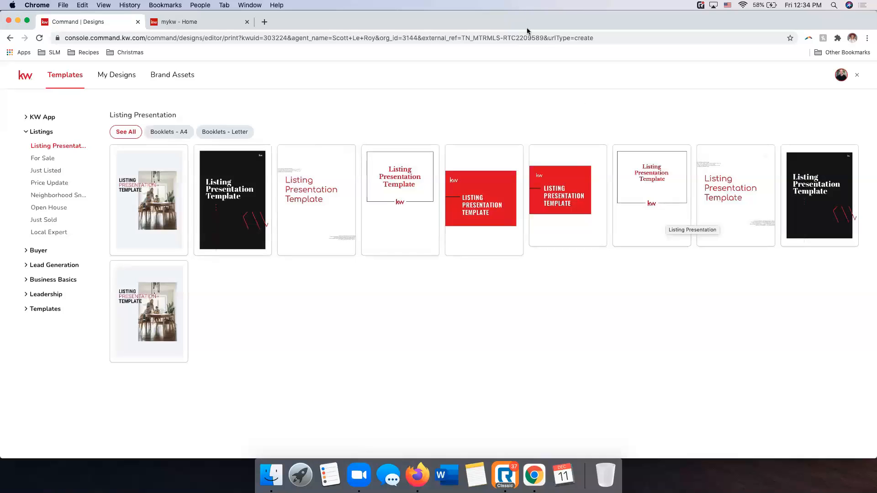
click(178, 133)
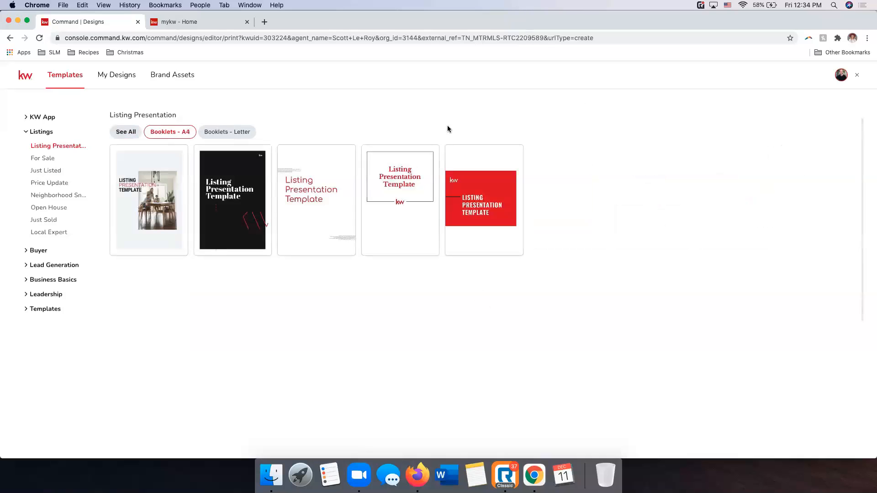
mouse_move(283, 173)
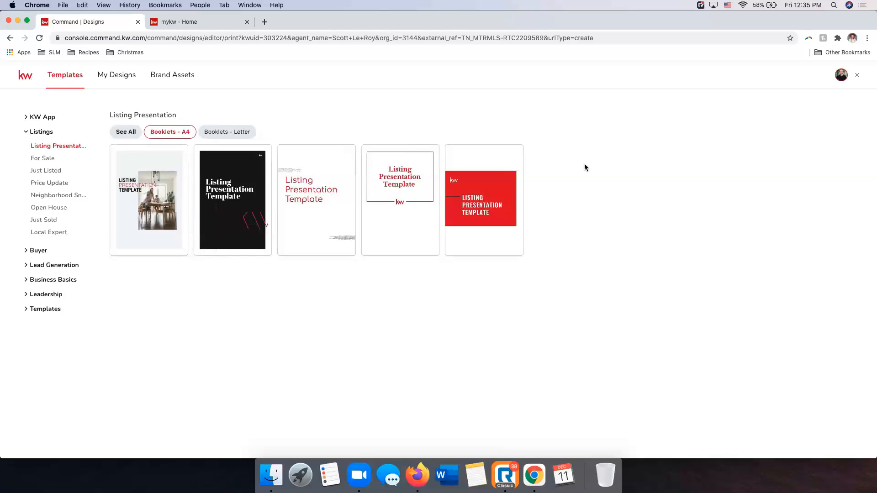
click(222, 132)
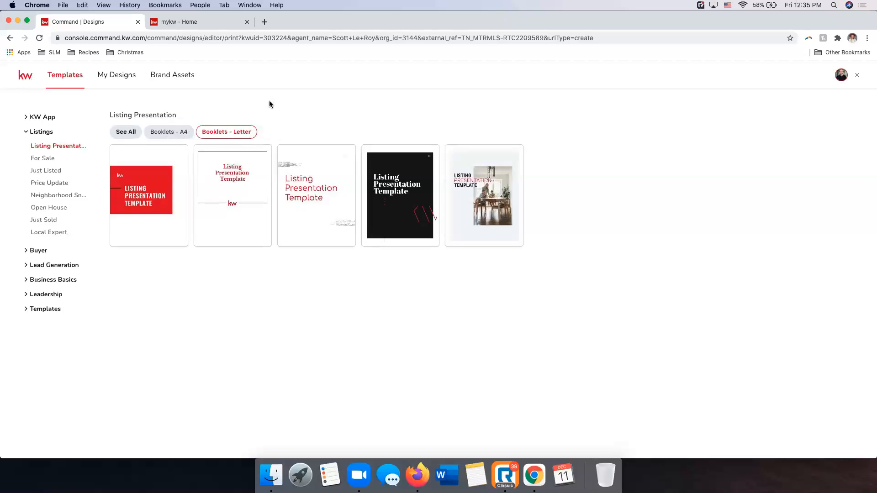
Browse the For Sale templates by format, from door hangers, letter fliers and standard postcards to the bi-fold and tri-fold layouts
click(51, 161)
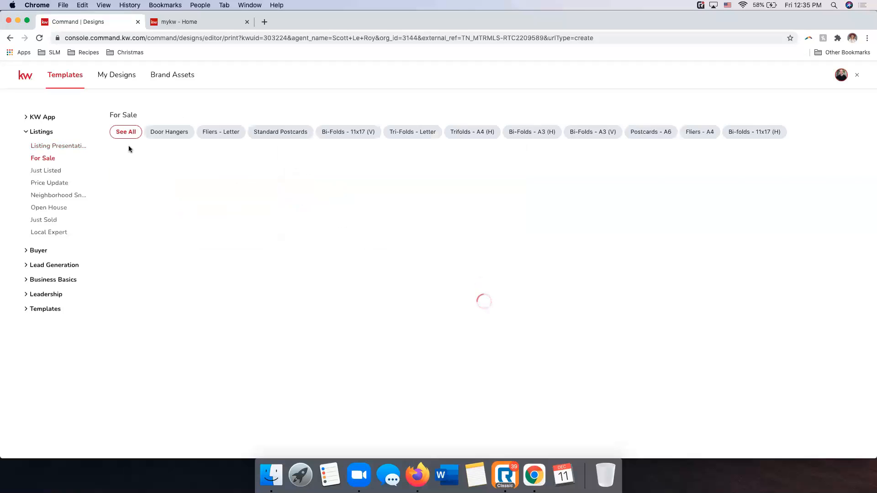
click(164, 136)
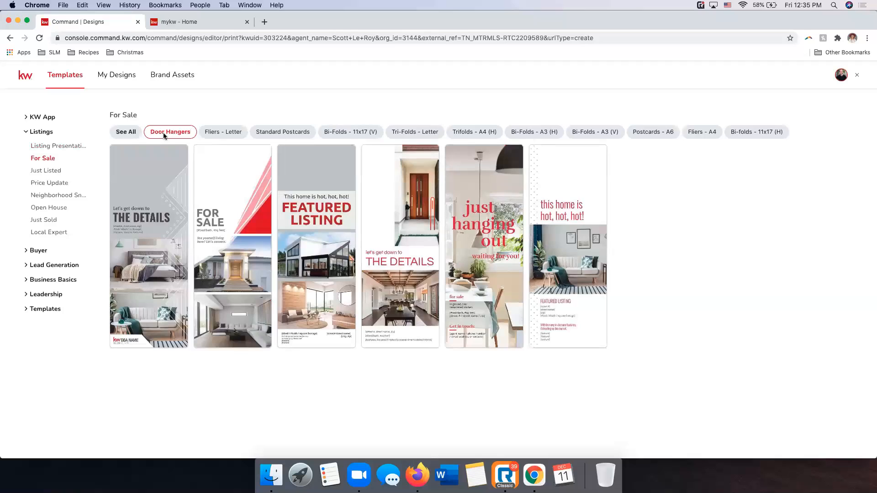
click(223, 133)
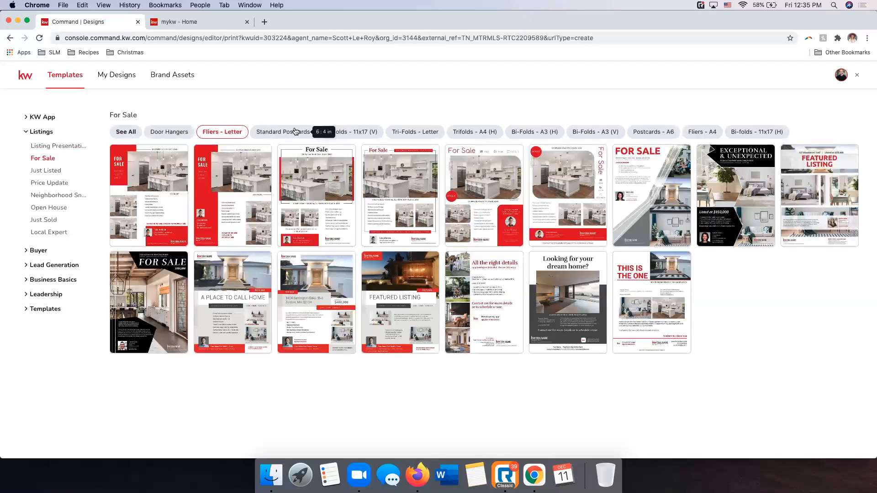
click(295, 132)
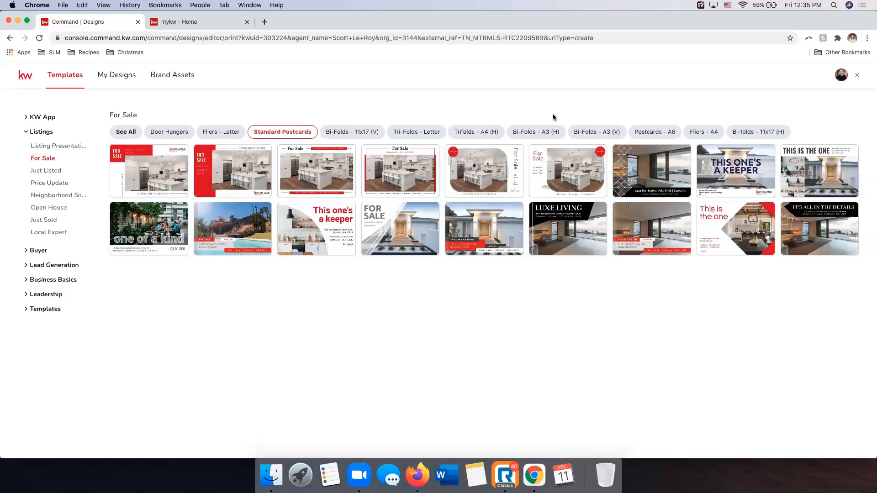
click(361, 132)
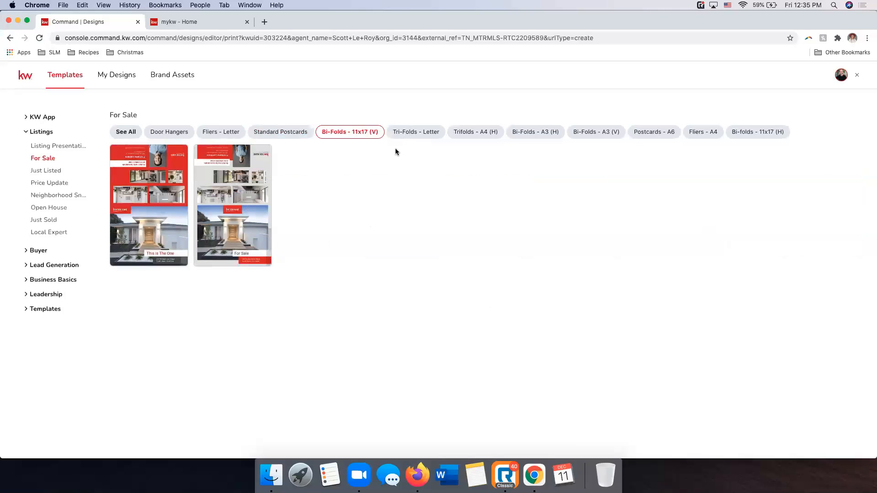
click(413, 132)
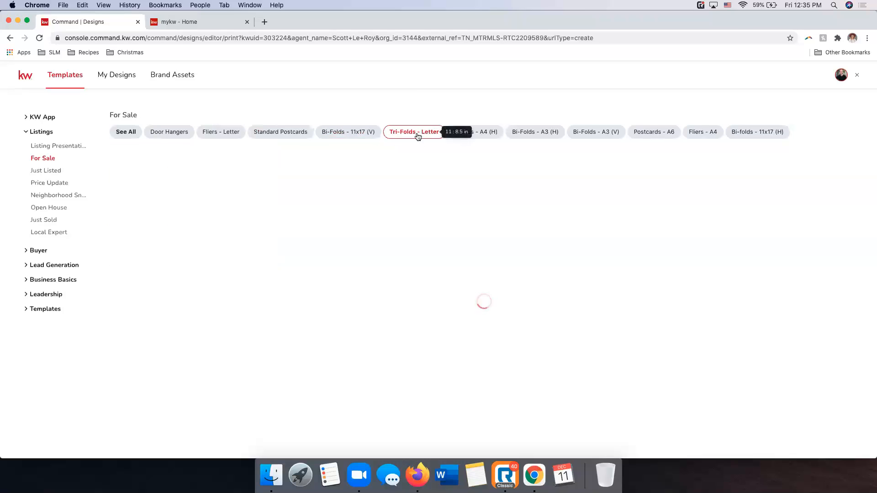
click(475, 133)
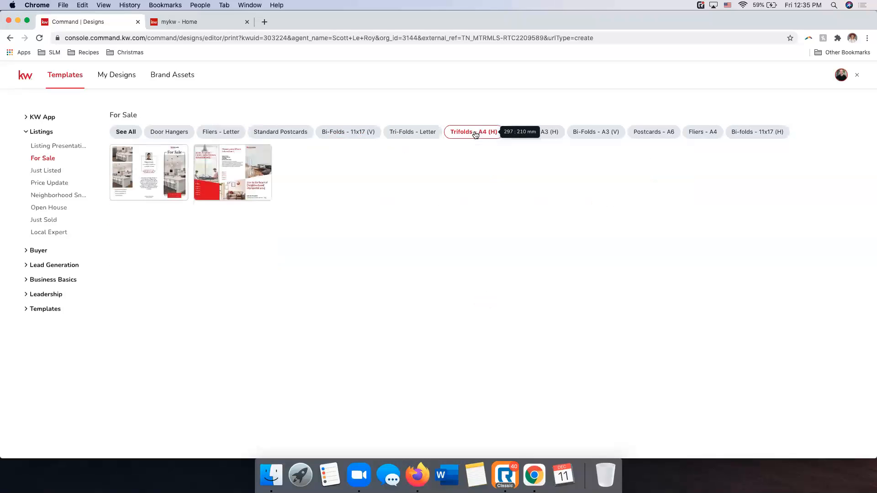
click(547, 132)
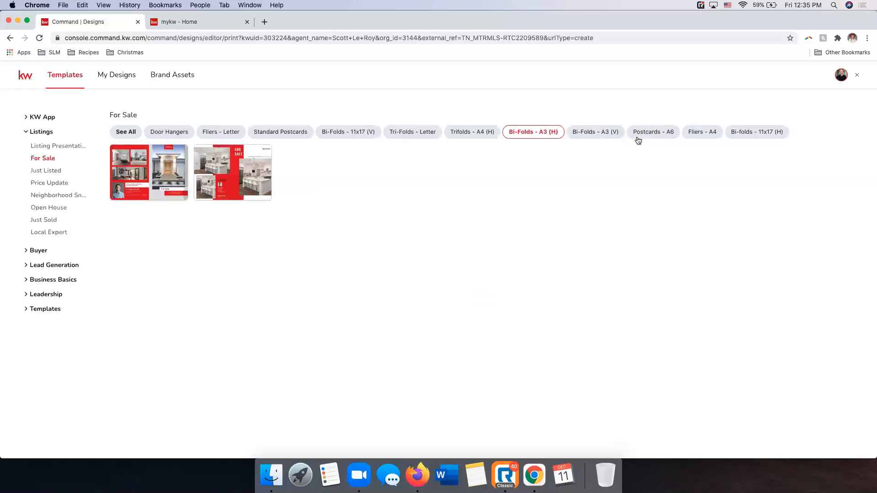
Look through the Just Listed and Neighborhood Snaps listing templates and the Keller Mortgage and Buyer Presentation buyer templates
click(42, 170)
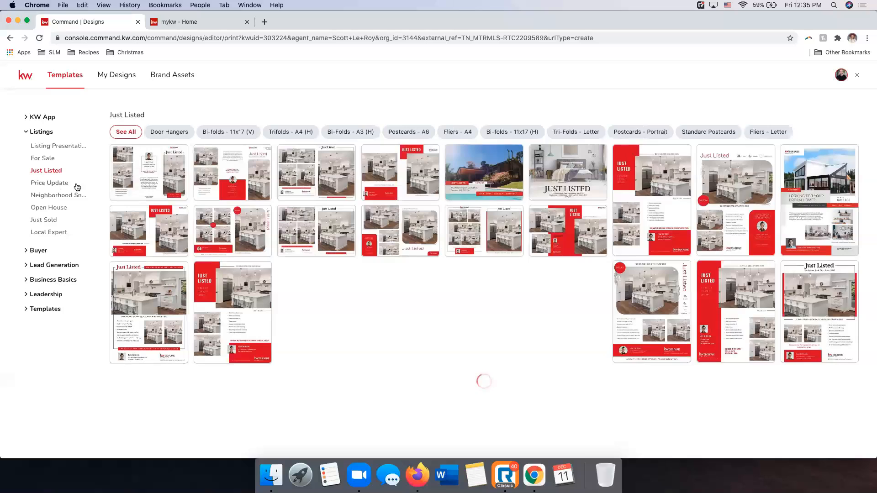
click(63, 197)
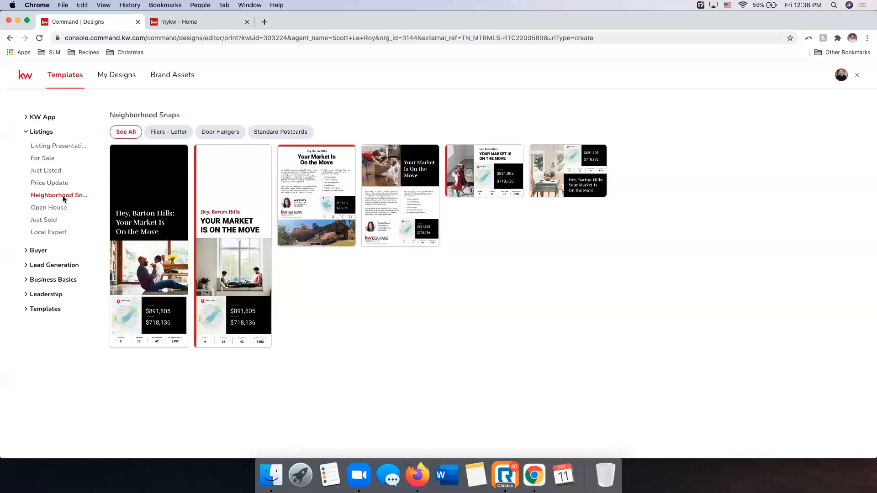
click(38, 251)
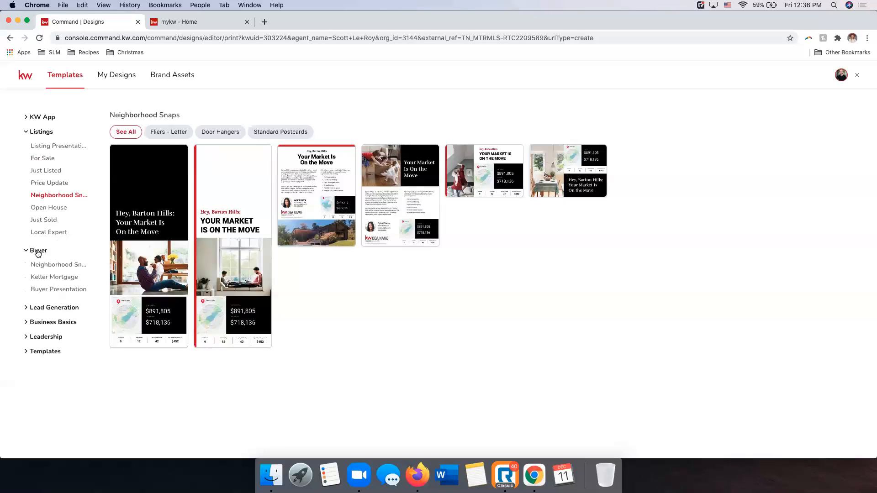
click(45, 277)
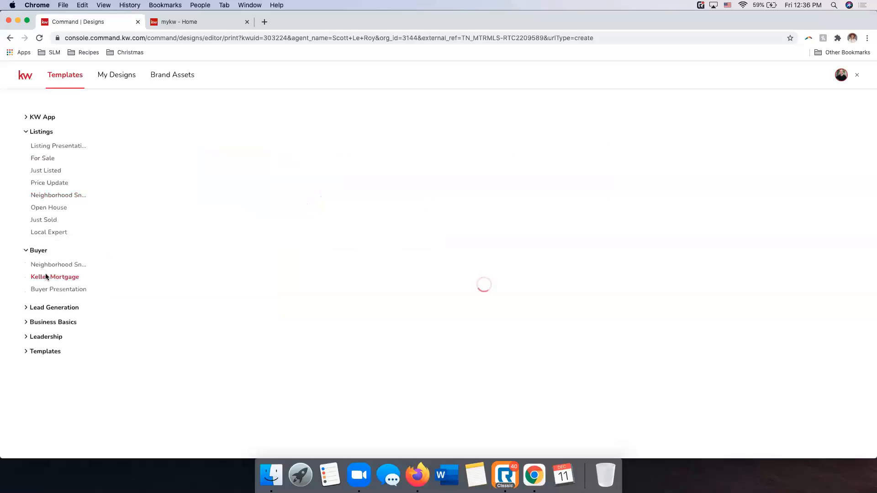
click(59, 288)
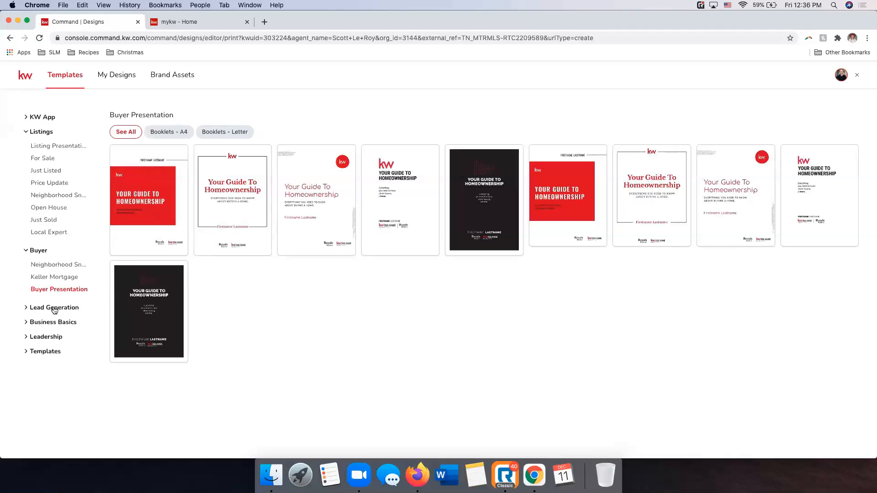
Review the Lead Generation templates for Holiday Greetings standard postcards and Event Invitations
click(54, 309)
click(64, 332)
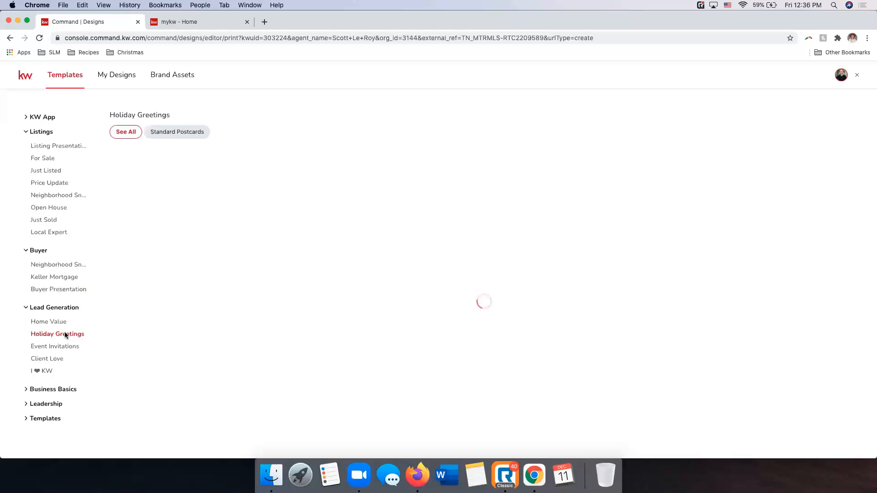
click(191, 133)
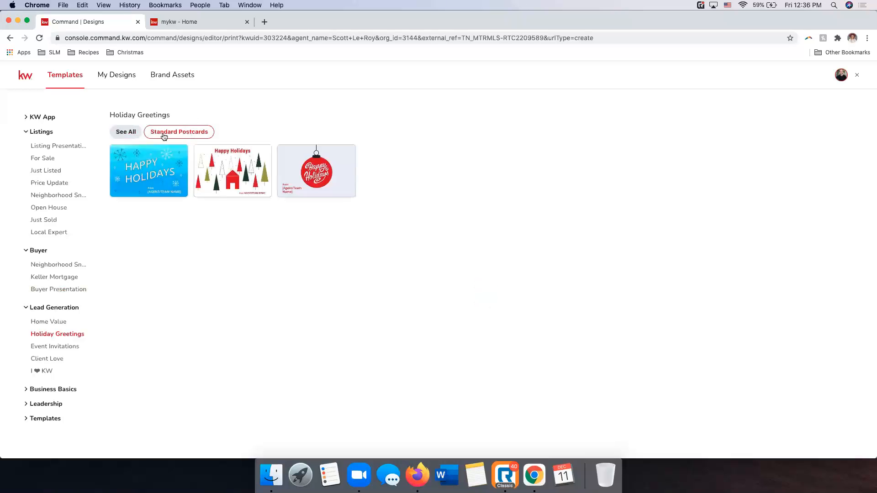
click(57, 347)
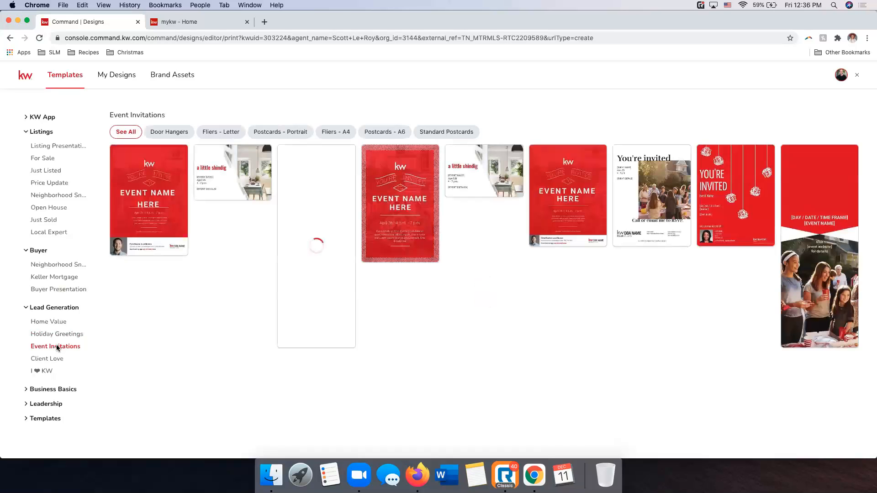
Review the Business Cards and Letterheads templates under Business Basics and the Pivot: Shift Ahead templates
click(56, 390)
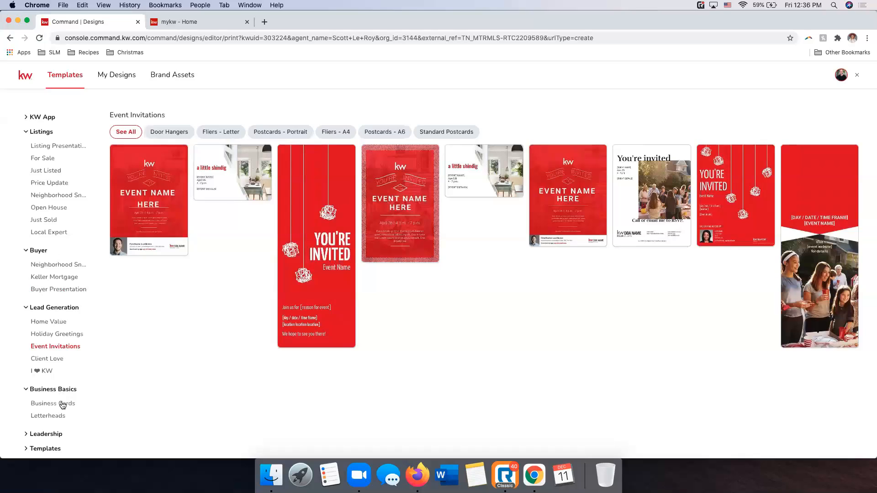
click(63, 404)
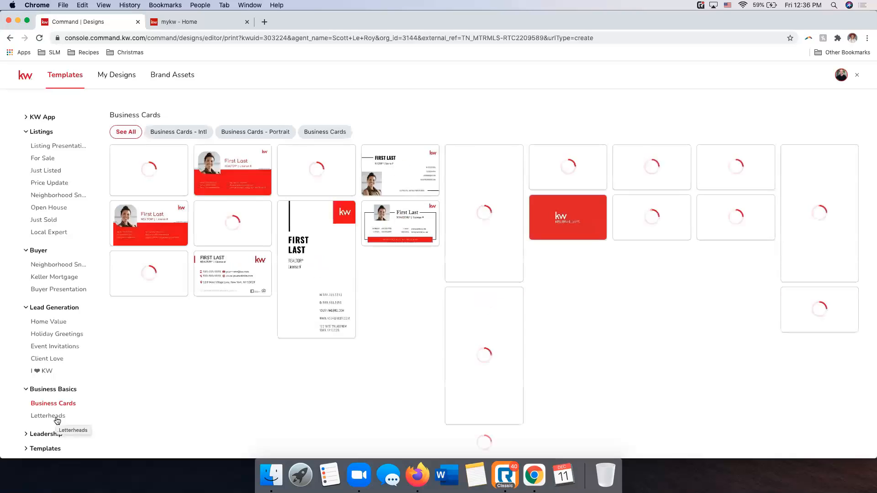
click(56, 416)
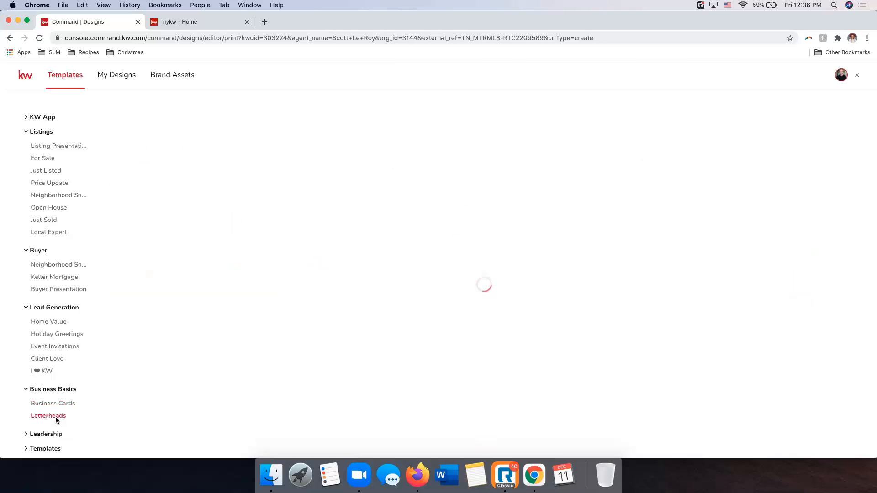
click(48, 448)
scroll(50, 374, down, 1)
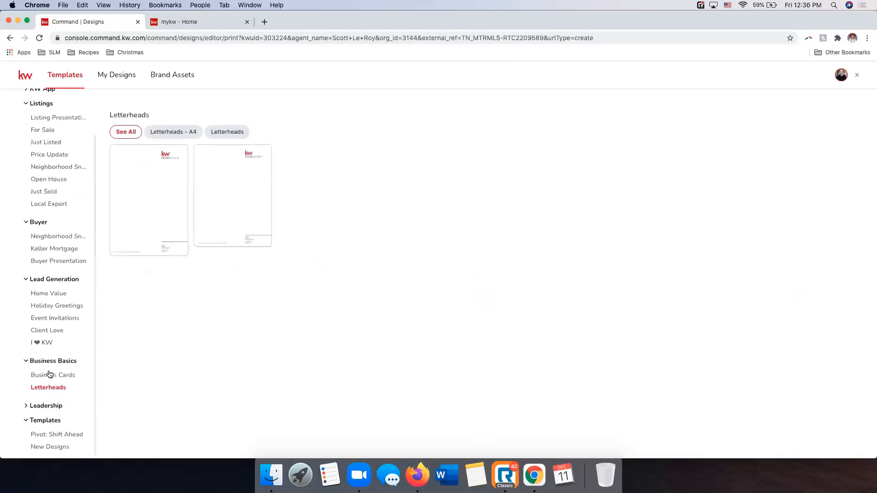
click(57, 435)
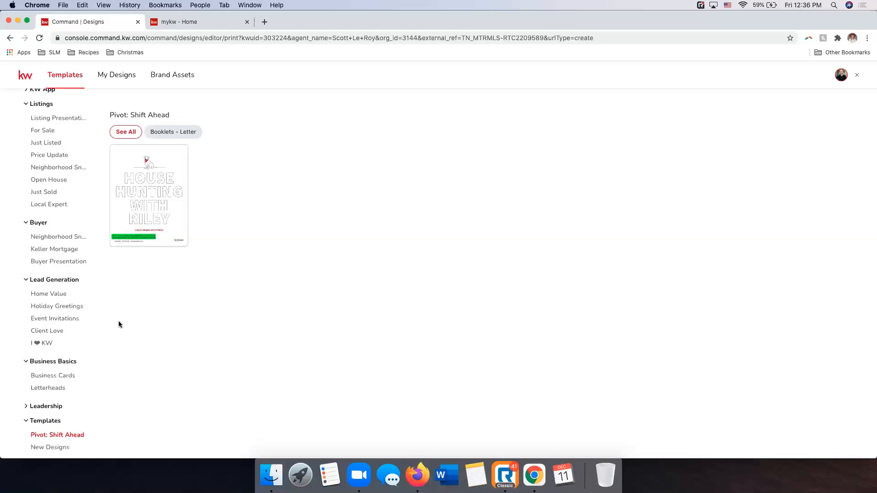
Filter the For Sale templates to letter fliers and open the 16_FS_FL template for editing
scroll(44, 201, up, 1)
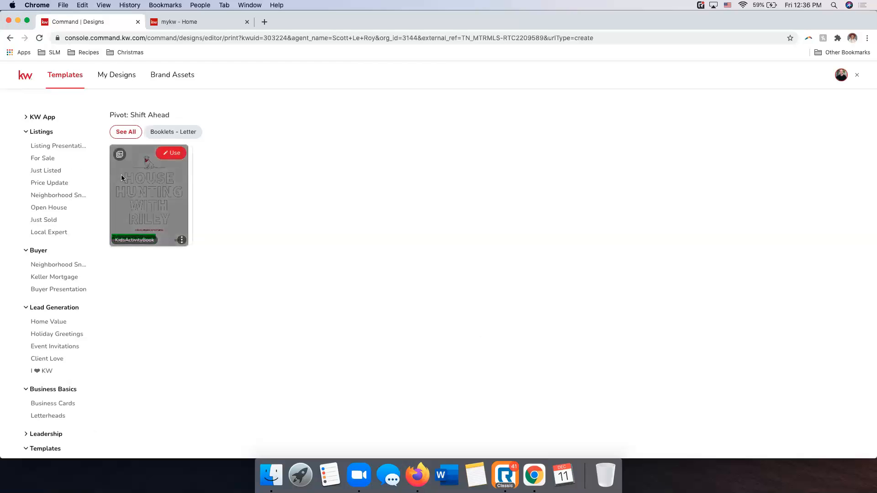
click(44, 158)
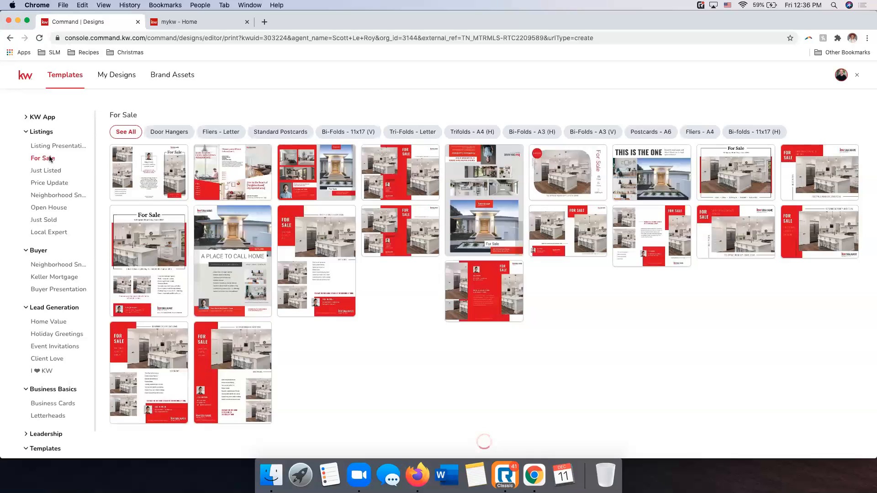
click(211, 135)
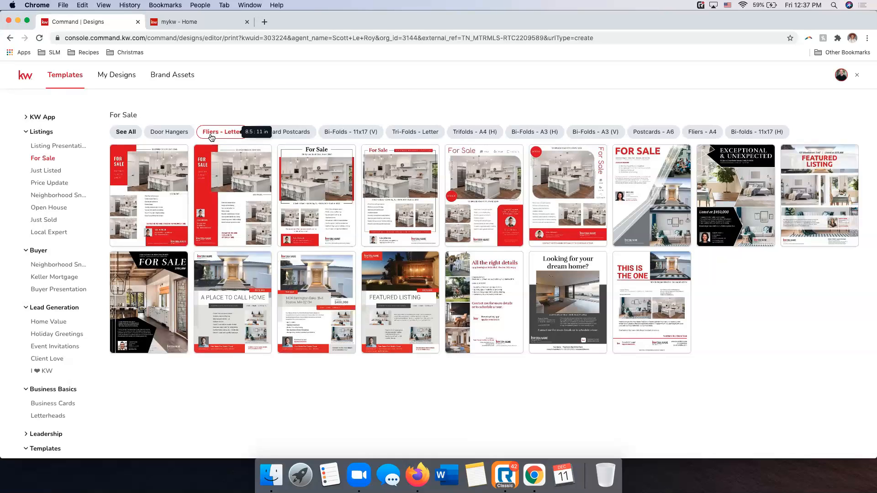
mouse_move(163, 182)
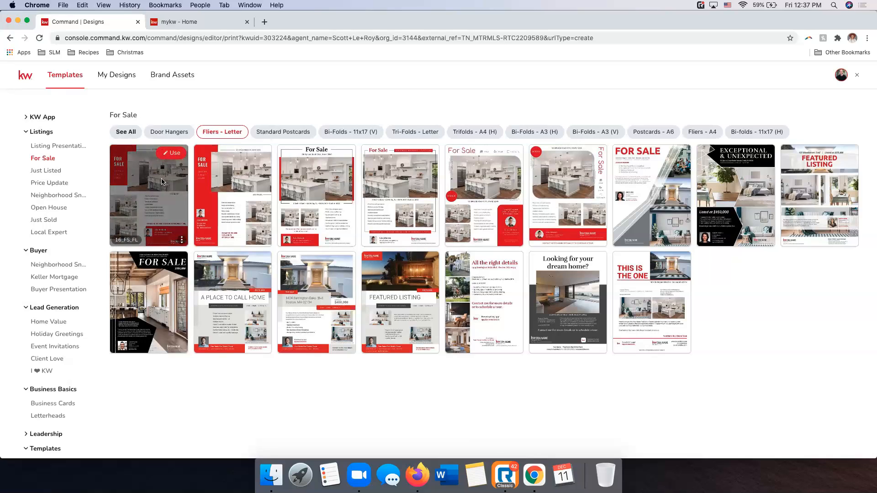
click(171, 154)
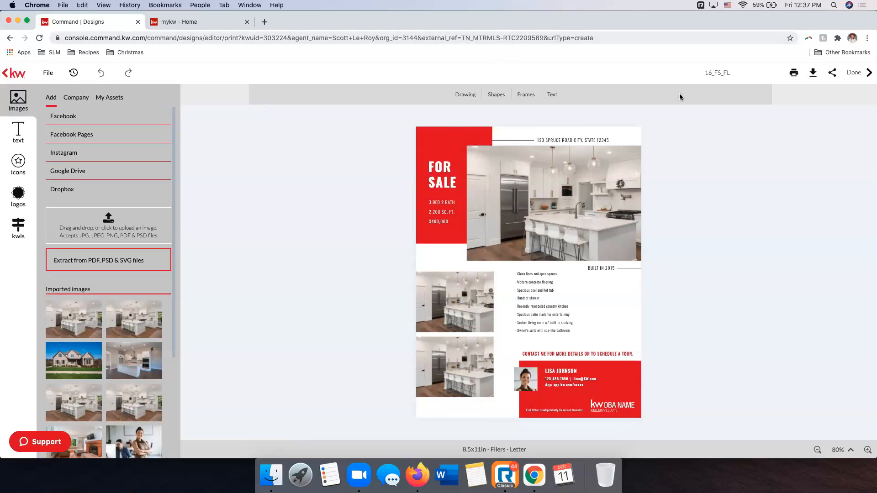
Leave the opened flier and look over the saved designs in My Designs before returning to the templates
click(5, 73)
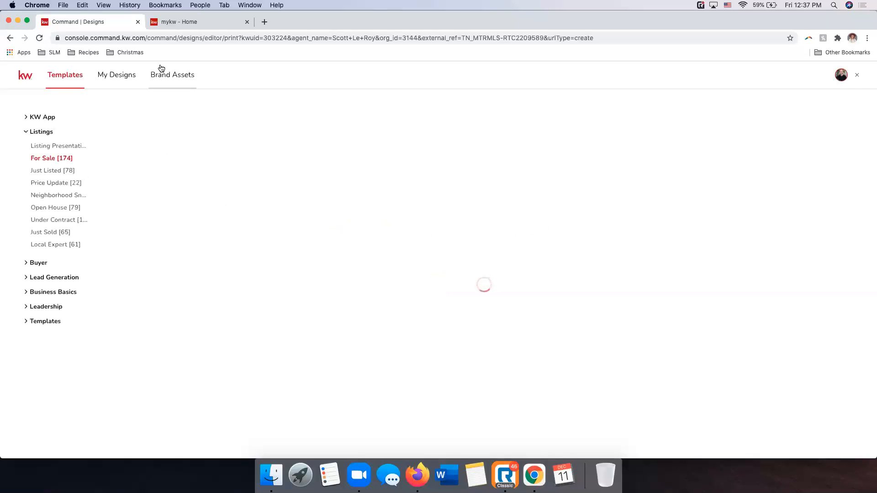
click(125, 79)
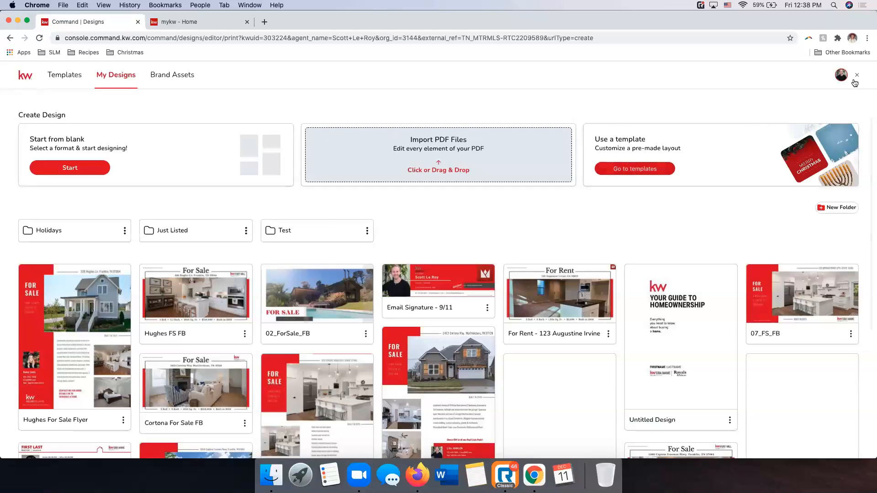
click(69, 78)
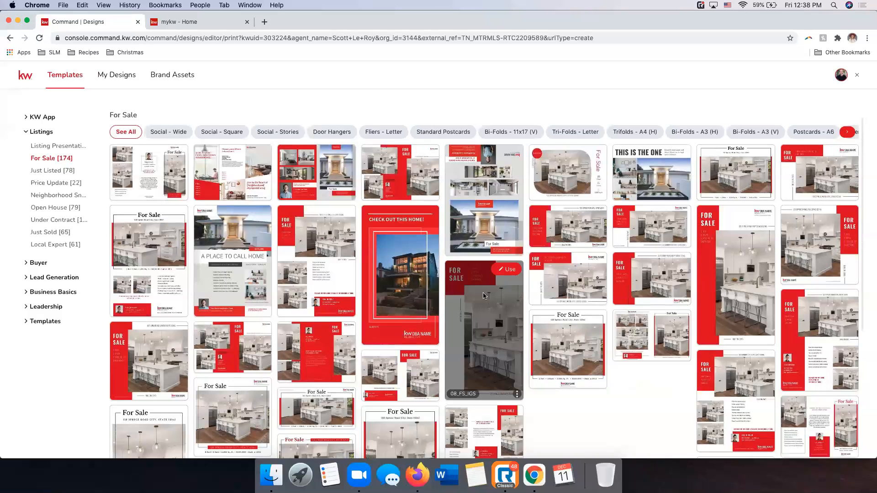
Start a new design from the red 16_FS_FL letter flier among the For Sale templates
click(51, 163)
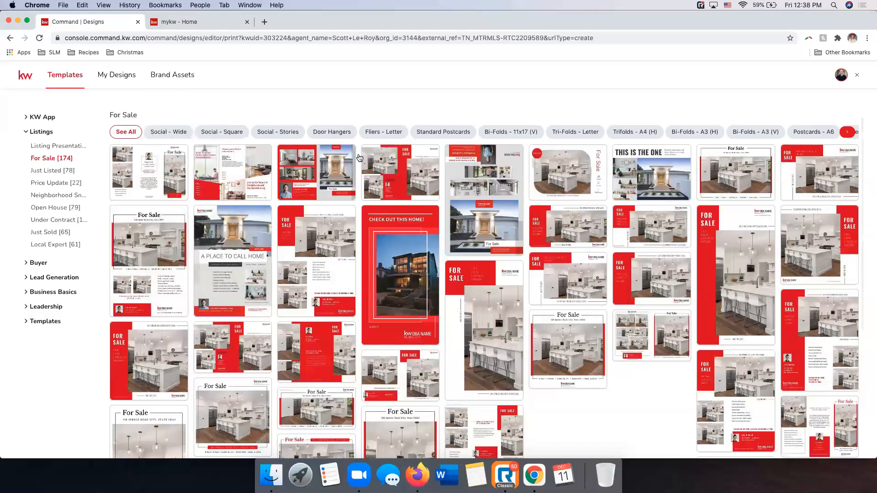
click(398, 132)
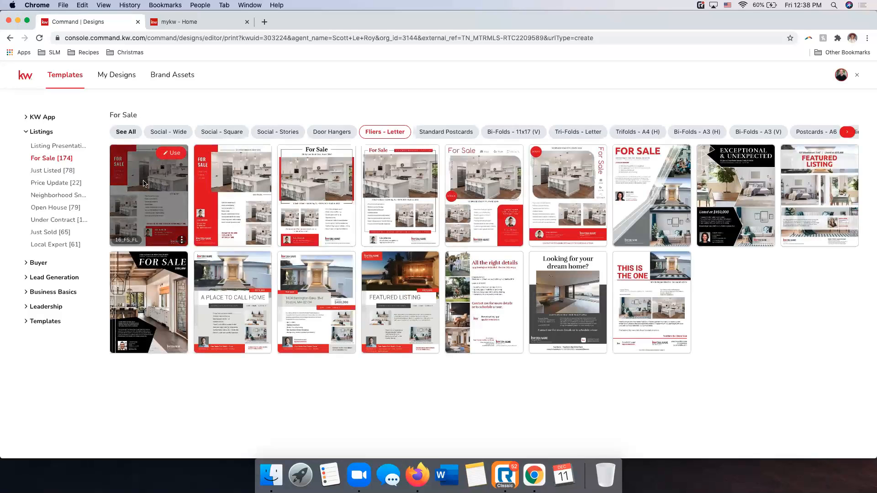
click(163, 154)
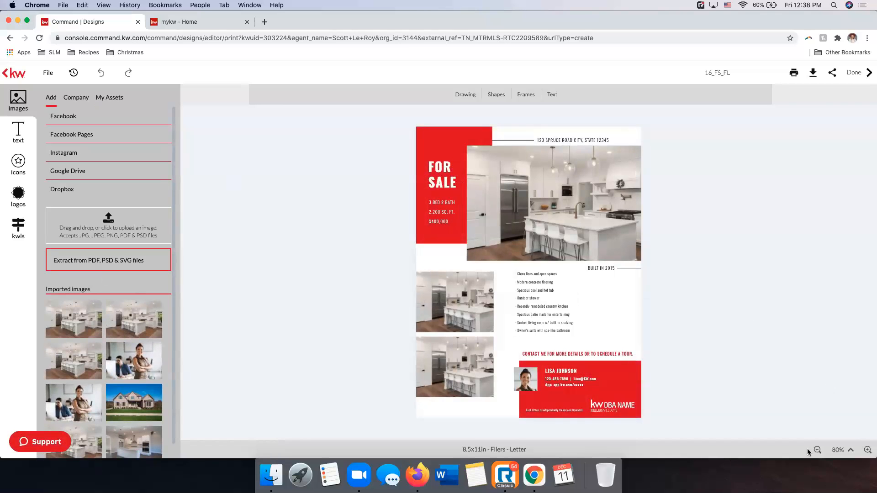
Review the flier's layout up close, from the address line and main photo down to the agent contact block
click(867, 450)
click(867, 450)
click(867, 450)
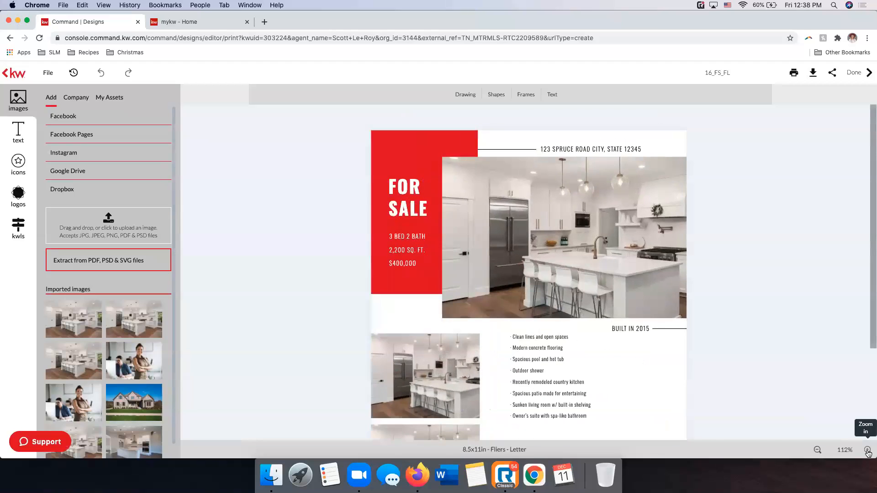
click(867, 451)
click(867, 451)
click(868, 451)
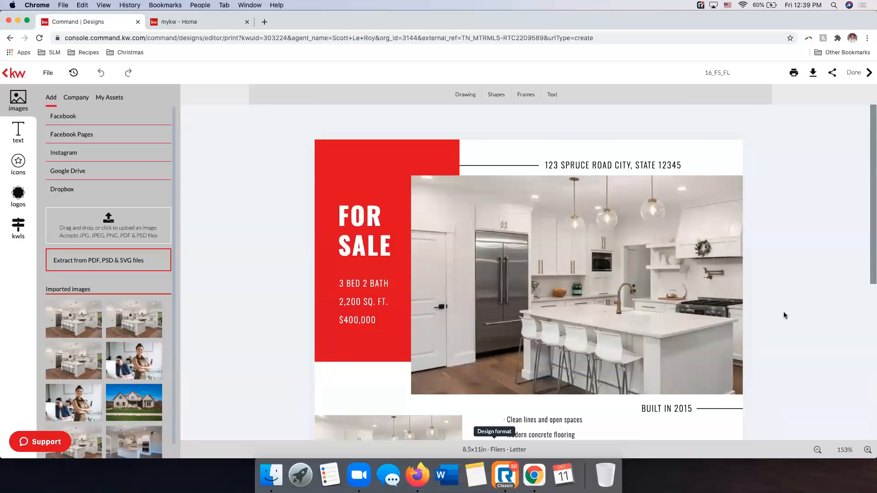
scroll(782, 315, down, 4)
scroll(779, 319, down, 3)
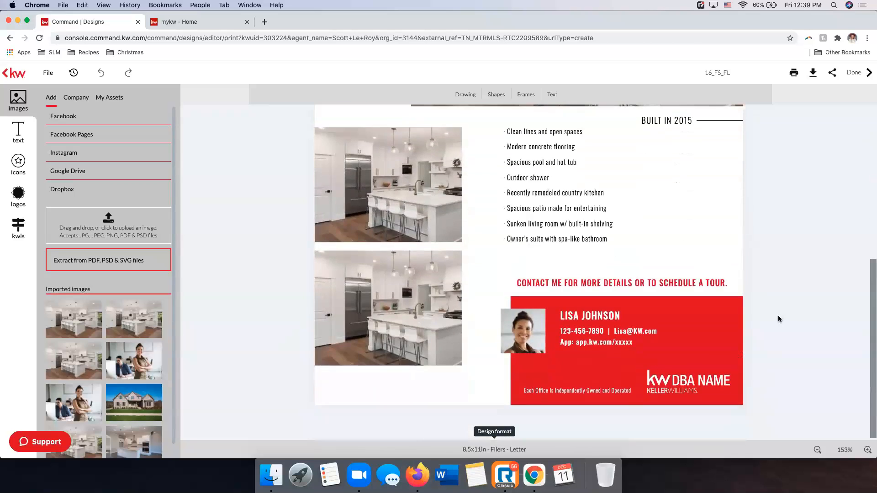
scroll(779, 319, up, 7)
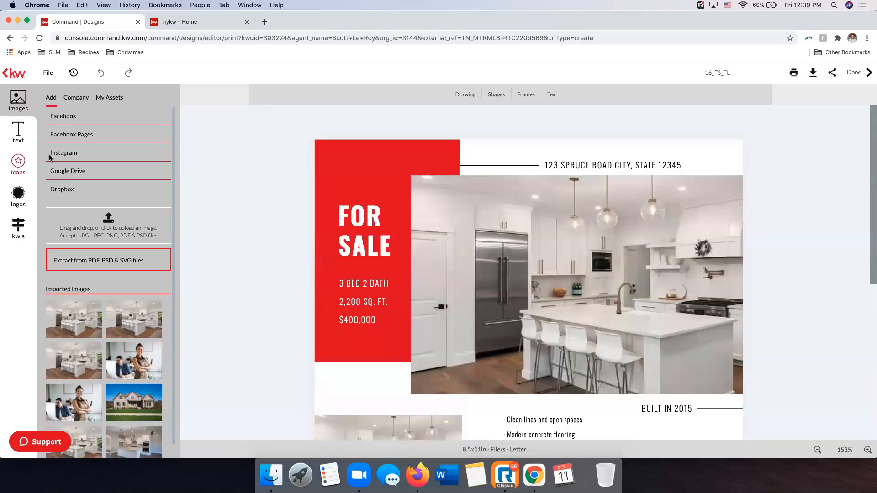
Search the KW listings by the property's street address and load listing RTC2209589 into the editor
click(16, 229)
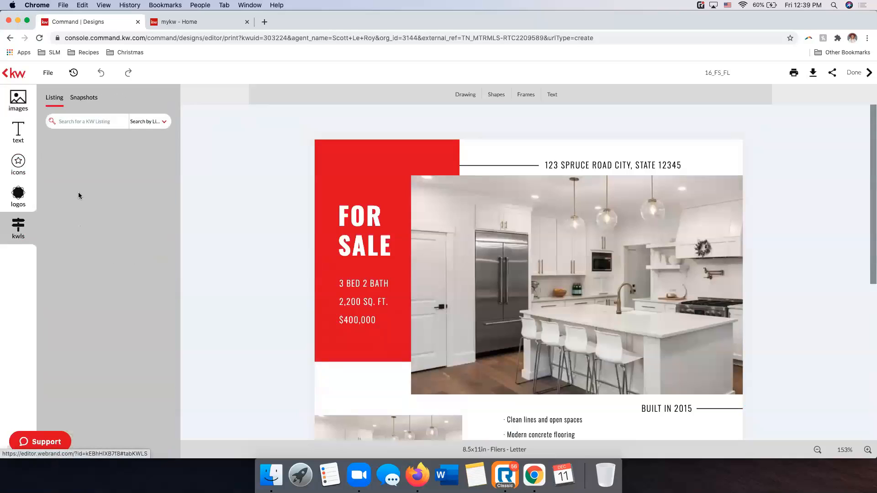
click(73, 122)
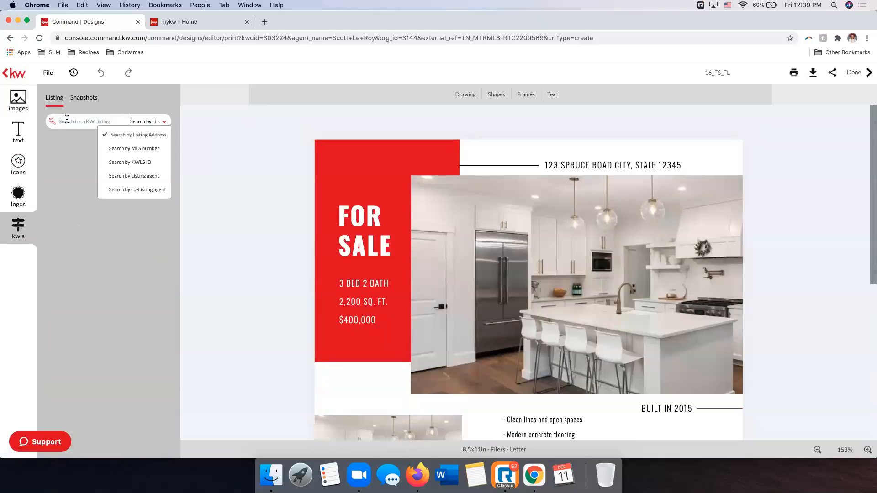
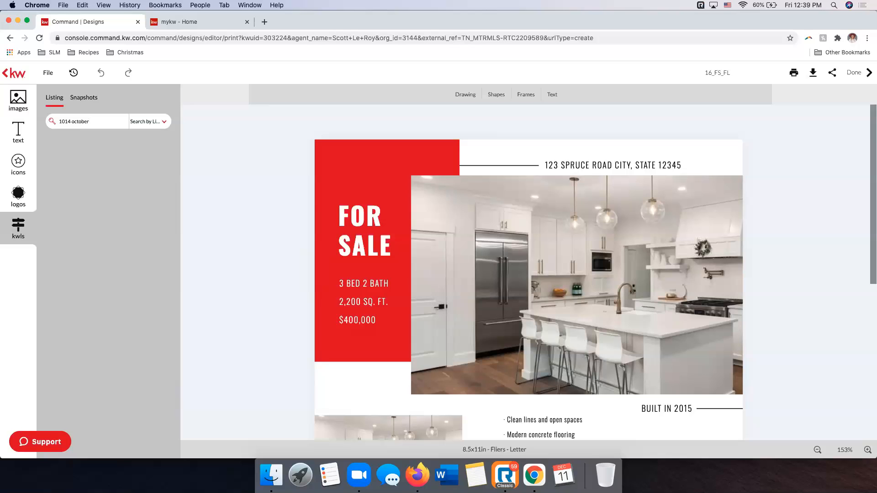
key(Return)
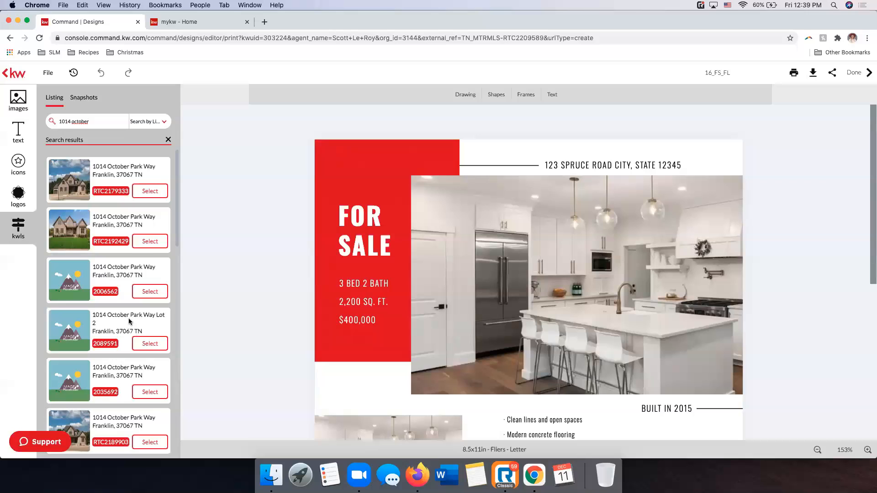
click(107, 122)
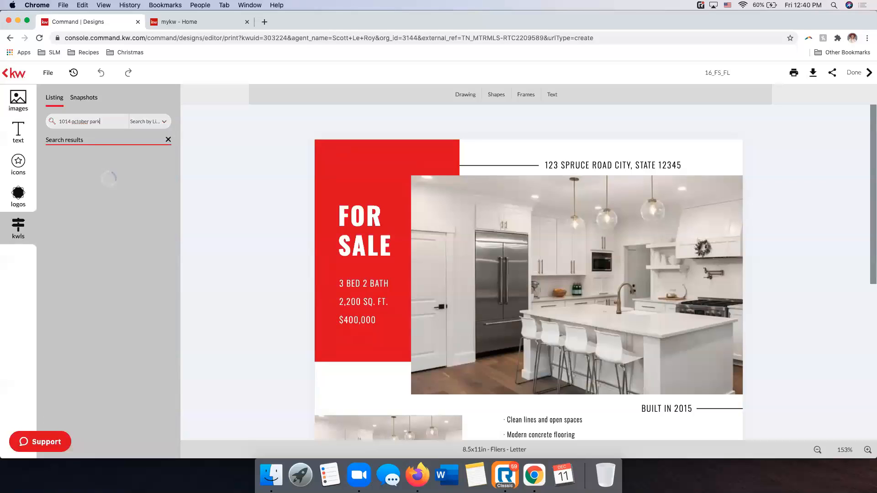
click(149, 242)
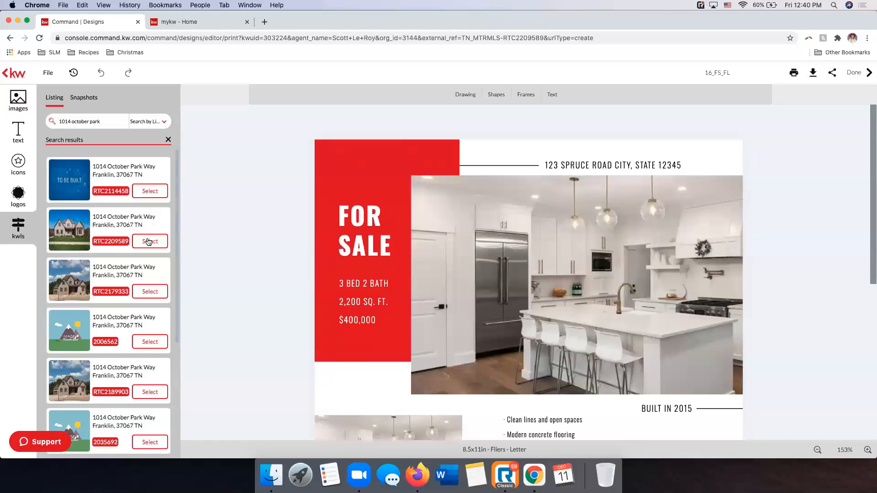
Replace the flier's main photo with the listing's front exterior shot and the upper small photo with its kitchen island shot
click(643, 246)
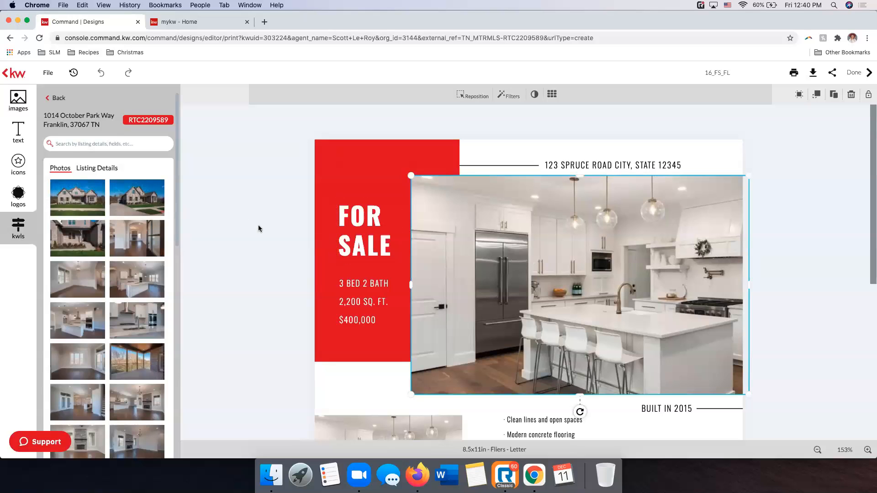
click(72, 188)
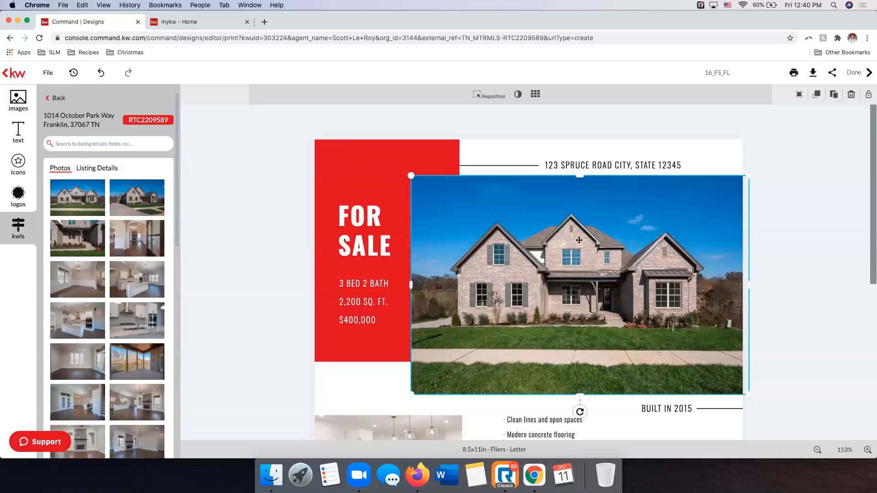
scroll(572, 274, down, 3)
scroll(573, 277, down, 2)
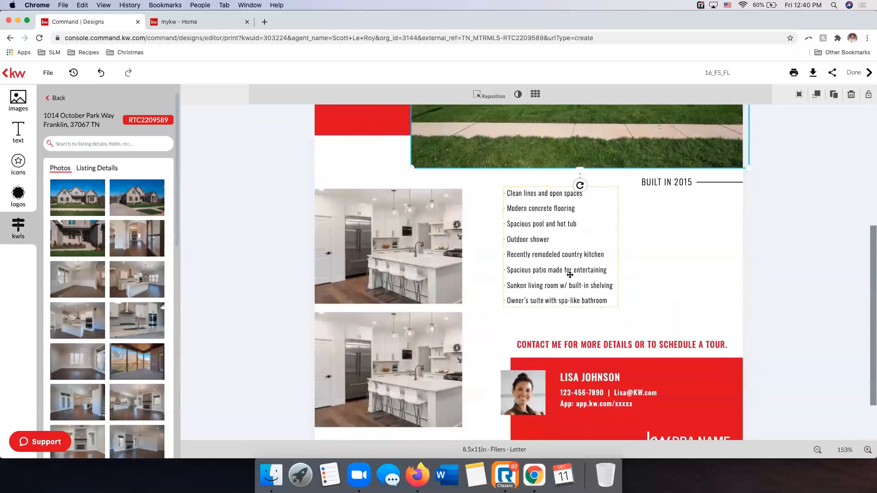
click(420, 250)
scroll(140, 267, down, 2)
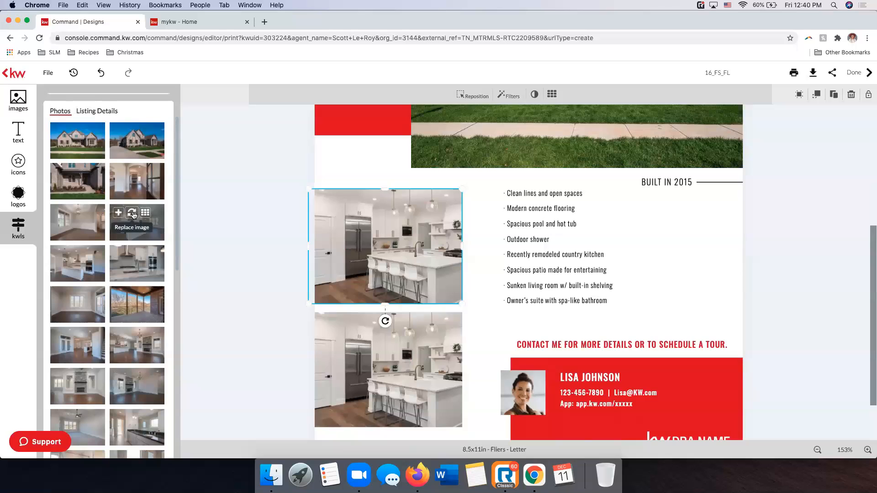
click(132, 215)
Replace the flier's lower small photo with the listing's living room and fireplace shot
click(435, 360)
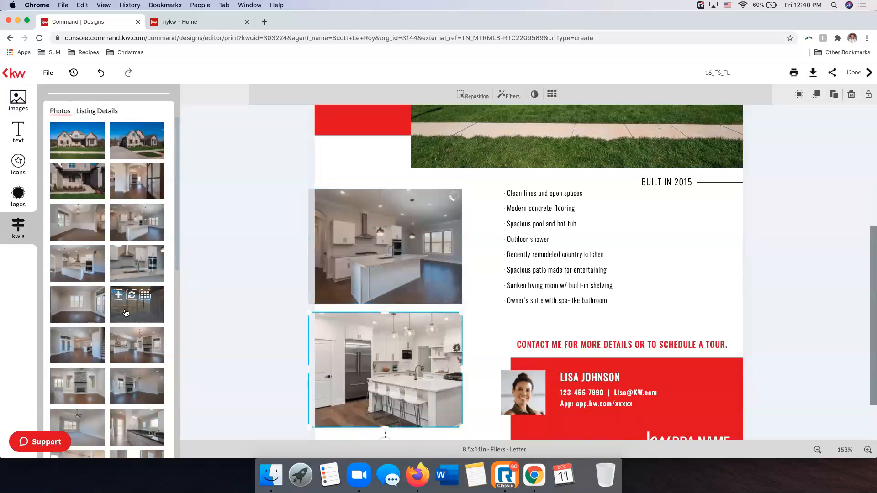
scroll(137, 306, down, 3)
scroll(144, 397, down, 2)
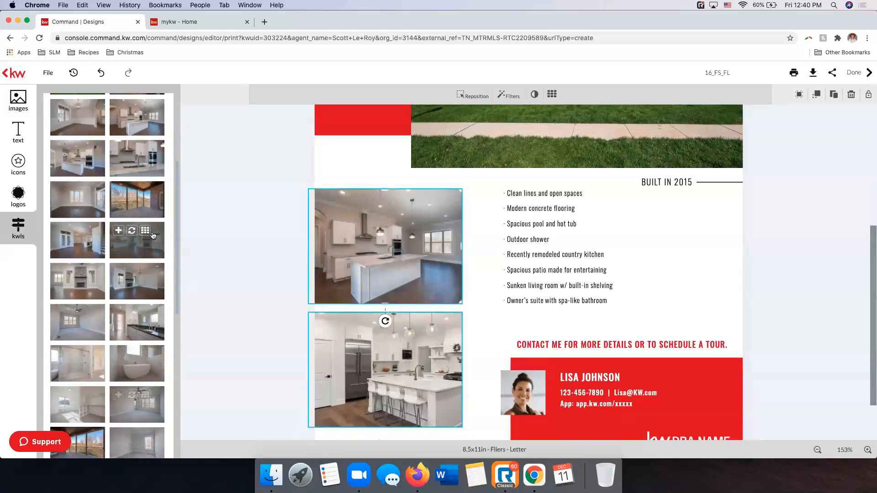
click(132, 232)
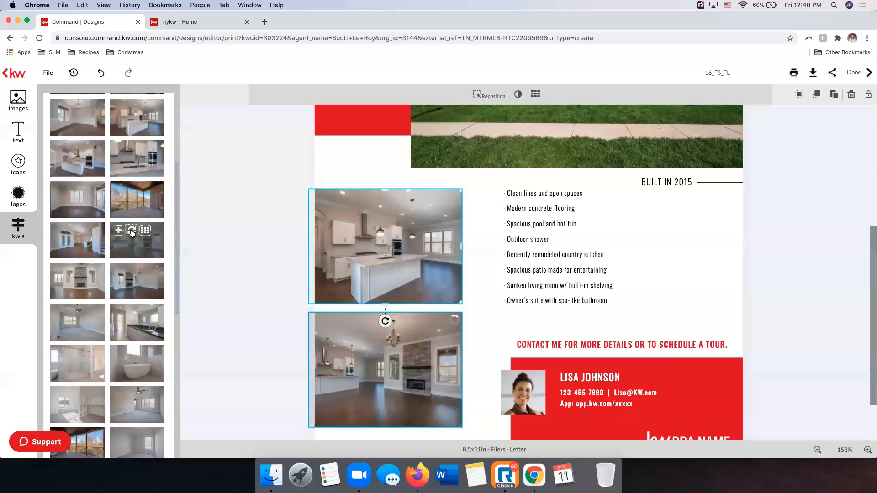
click(207, 192)
Replace the placeholder address line above the main photo with the property address from the listing details
scroll(677, 276, up, 5)
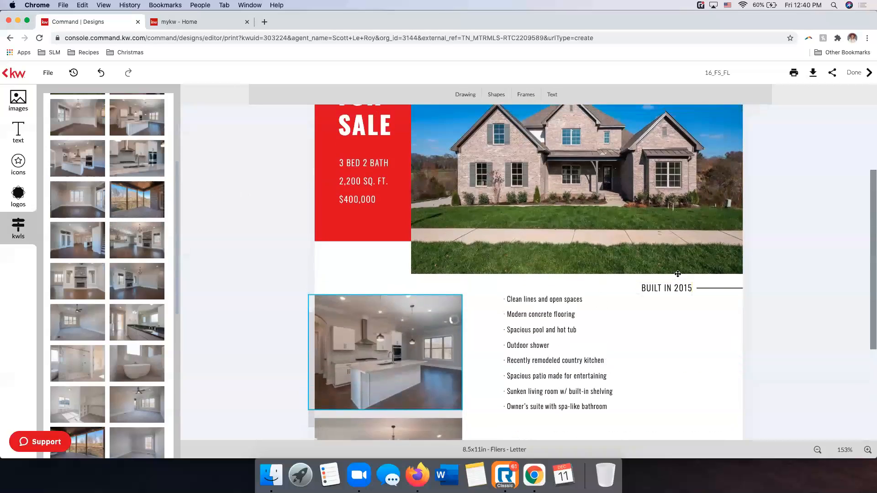
click(622, 163)
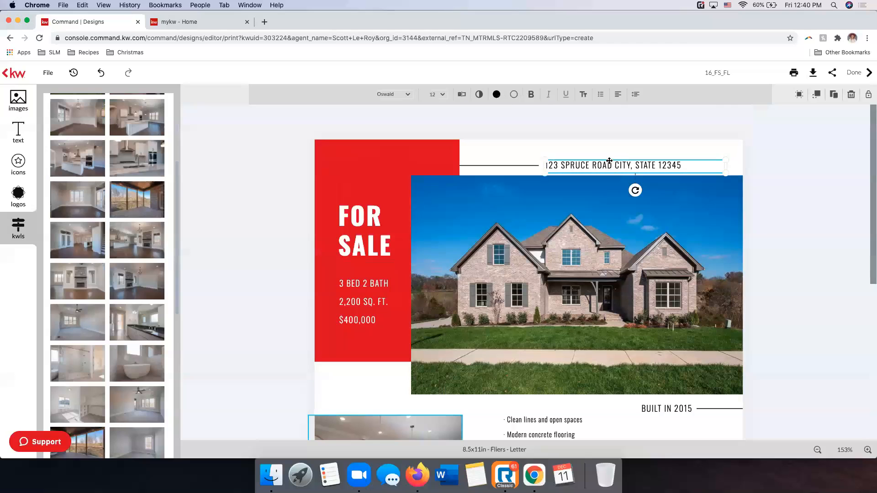
scroll(85, 173, up, 4)
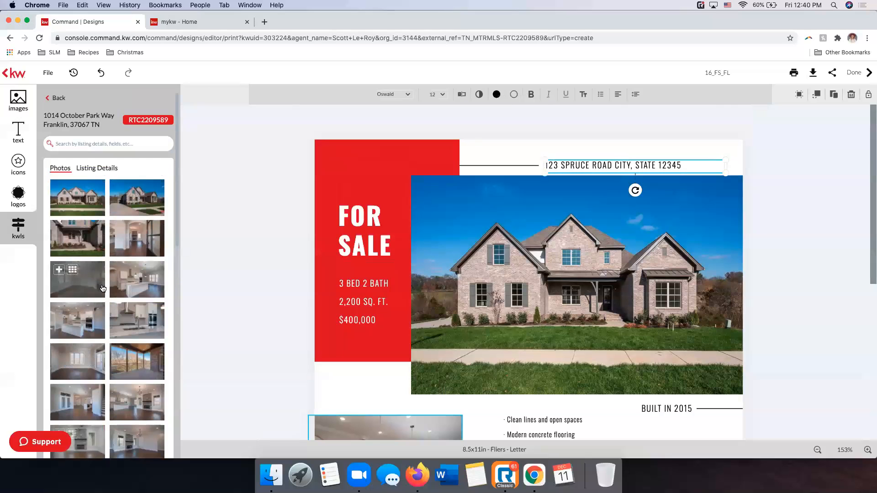
click(89, 168)
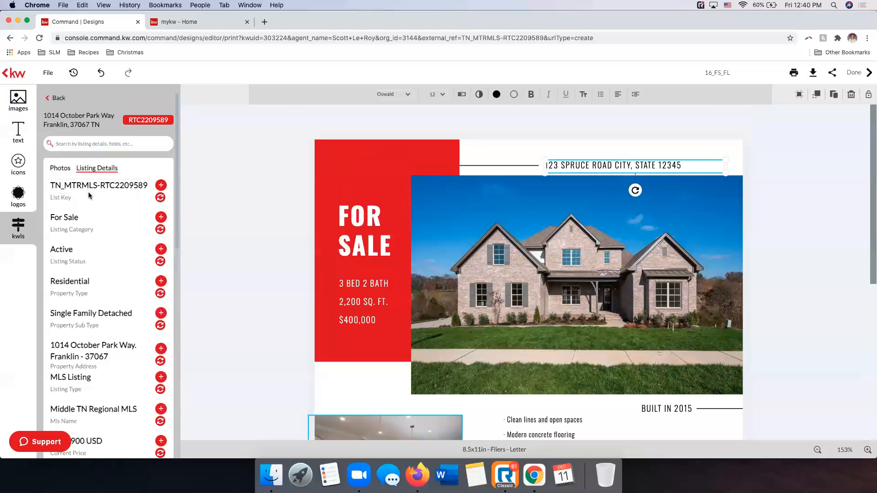
click(159, 361)
Change the hyphen before the ZIP code in the flier's address line to ", TN"
click(690, 167)
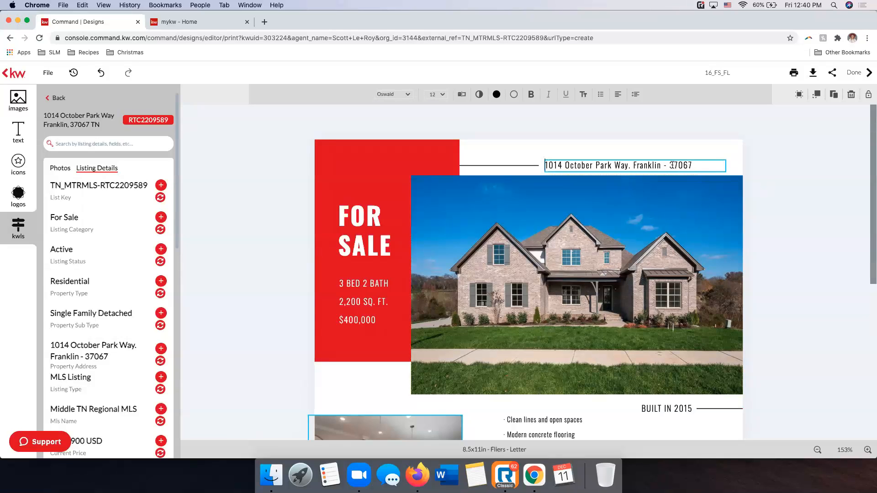
key(BackSpace)
key(BackSpace)
key(BackSpace)
text(, TN)
click(674, 167)
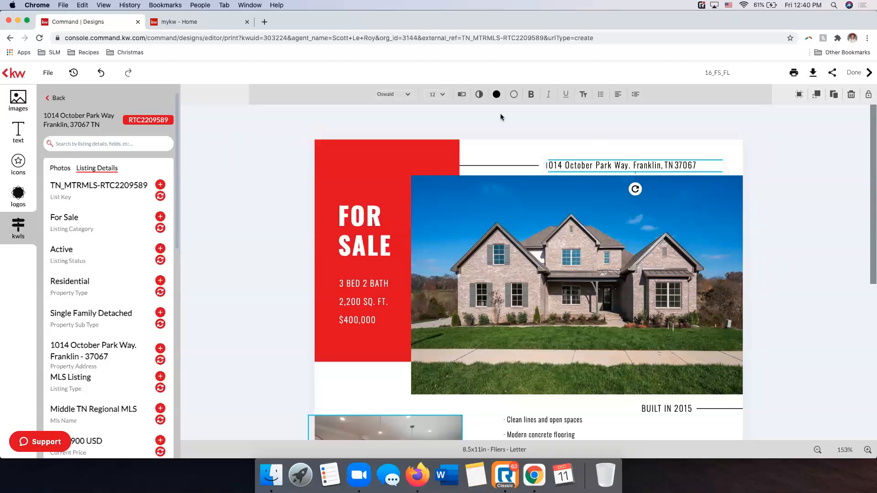
Set the address line's font size to 14 pt and nudge it slightly upward above the main photo
click(445, 100)
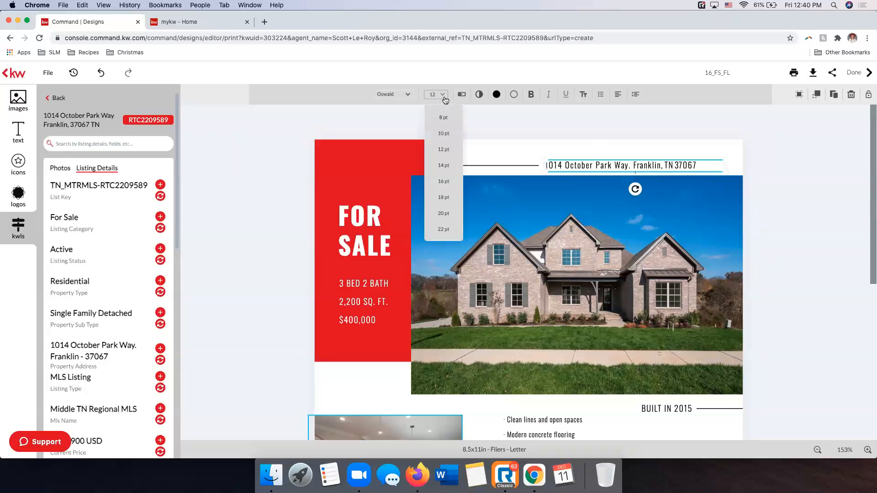
click(445, 163)
drag(671, 158, 671, 157)
click(793, 166)
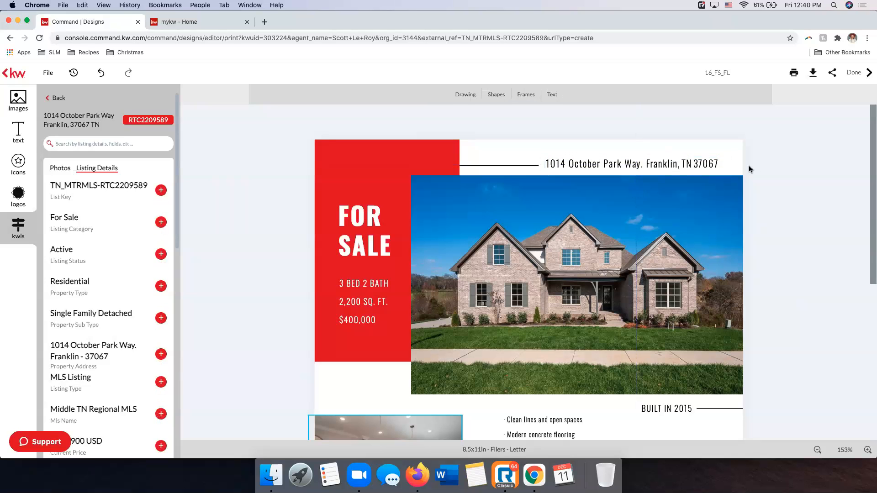
Change the year in the flier's "BUILT IN" line below the main photo to 2020
scroll(674, 198, down, 3)
scroll(674, 197, down, 1)
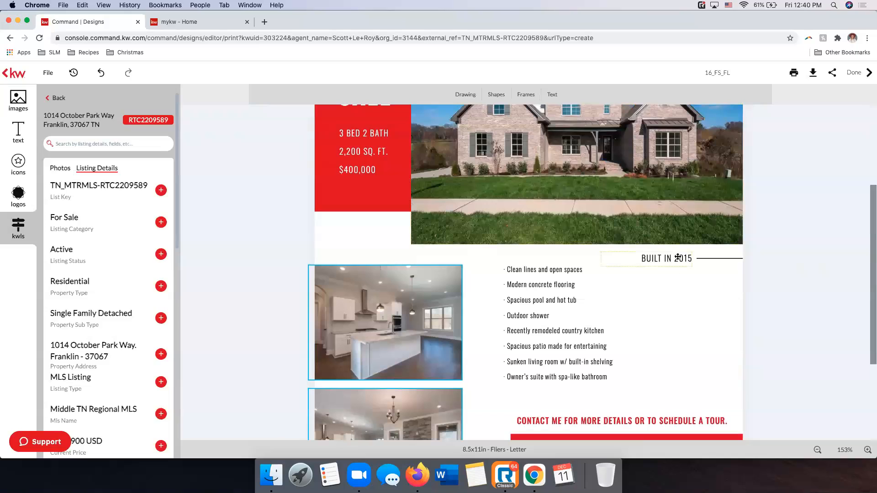
click(687, 259)
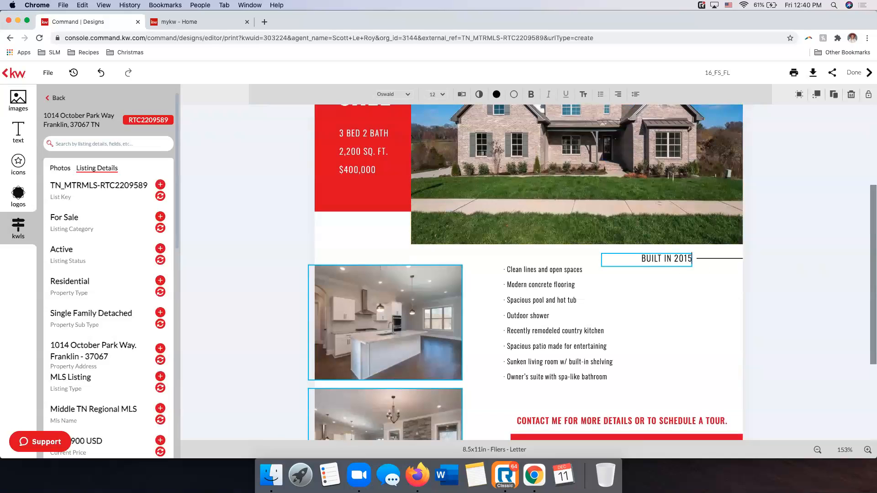
key(BackSpace)
key(BackSpace)
text(2)
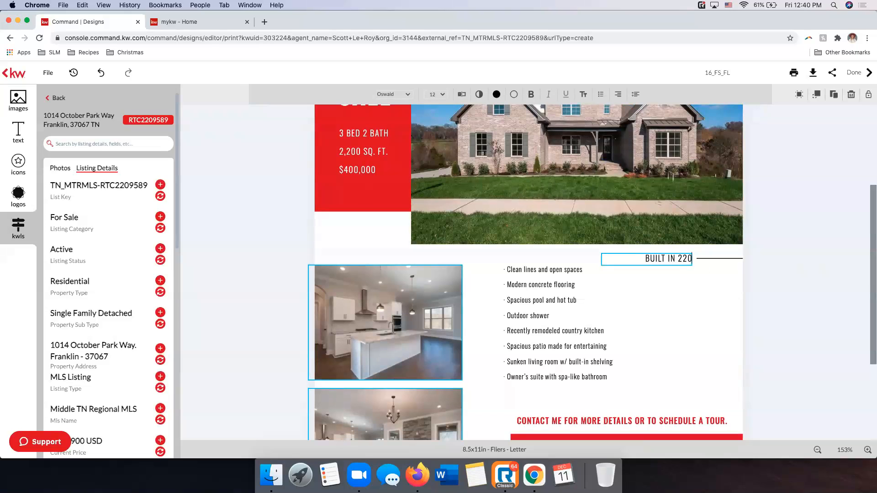
key(BackSpace)
key(BackSpace)
text(020)
key(Escape)
Update the bedroom and bathroom line in the red For Sale block to "5 BED 4 BATH" to match the listing details
scroll(82, 331, down, 10)
scroll(82, 331, down, 2)
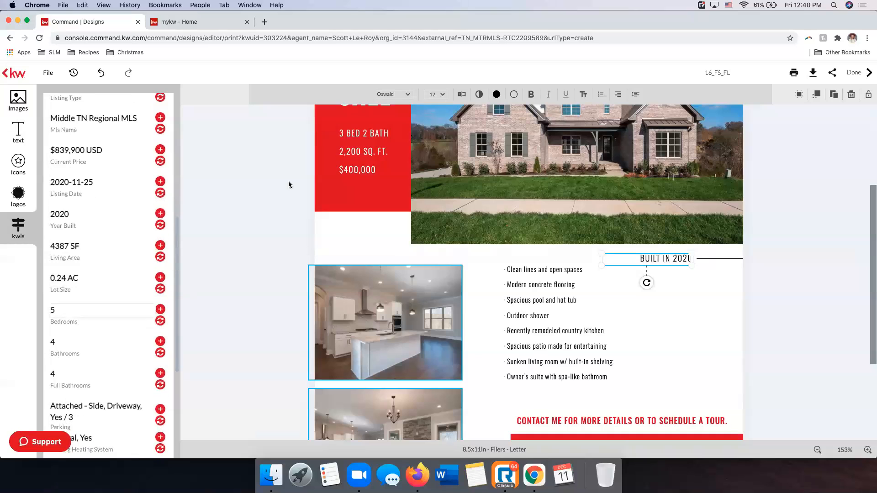
click(343, 134)
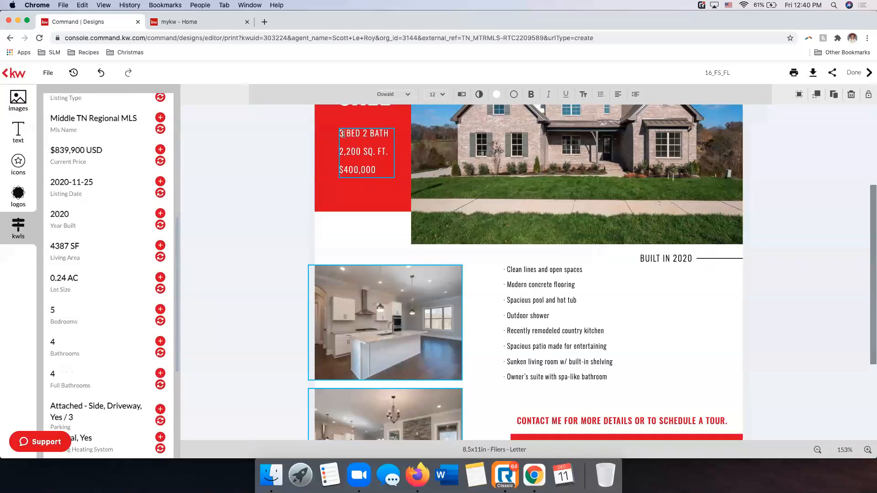
key(BackSpace)
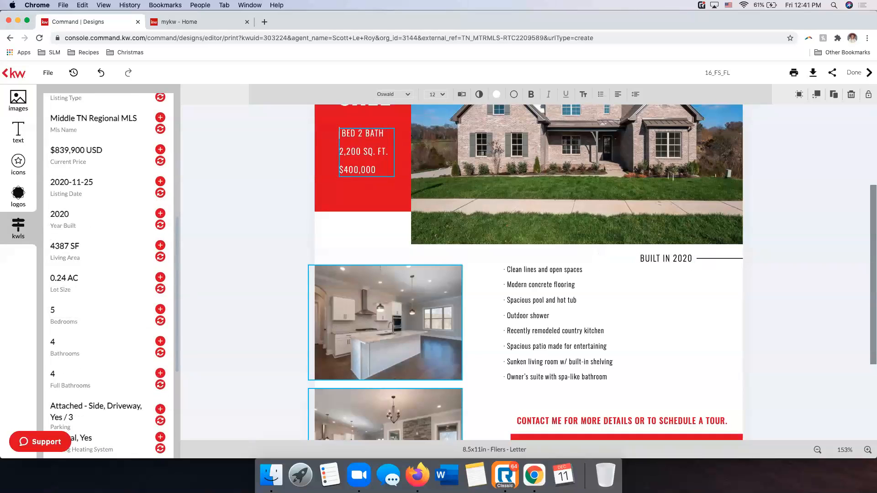
text(5)
key(BackSpace)
text(4)
Set the square footage line in the red For Sale block to "4387 SQ. FT."
click(360, 152)
key(BackSpace)
key(BackSpace)
key(BackSpace)
key(BackSpace)
key(BackSpace)
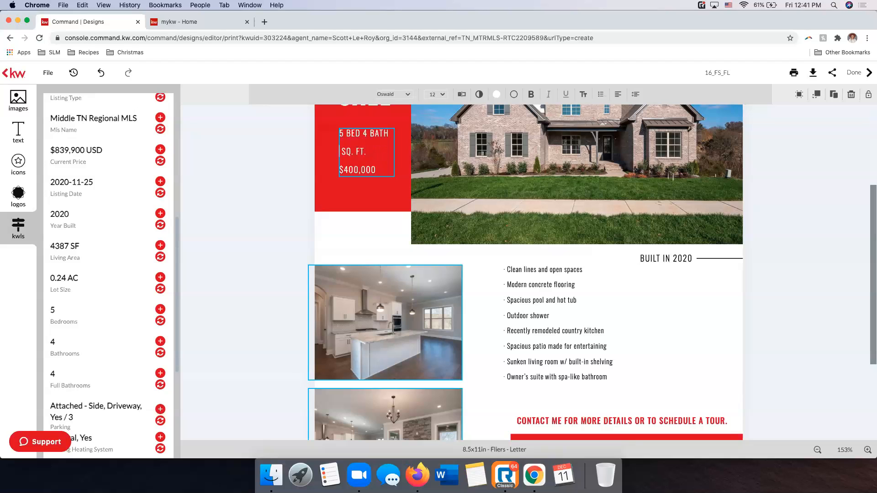
text(4387)
key(BackSpace)
key(BackSpace)
key(BackSpace)
key(BackSpace)
text(4387)
Change the price line in the red For Sale block to $839,900
key(BackSpace)
key(BackSpace)
key(BackSpace)
key(BackSpace)
text(839,9)
click(796, 182)
scroll(790, 181, up, 2)
Replace the flier's placeholder bulleted feature list with the property description from the listing details
scroll(781, 174, down, 5)
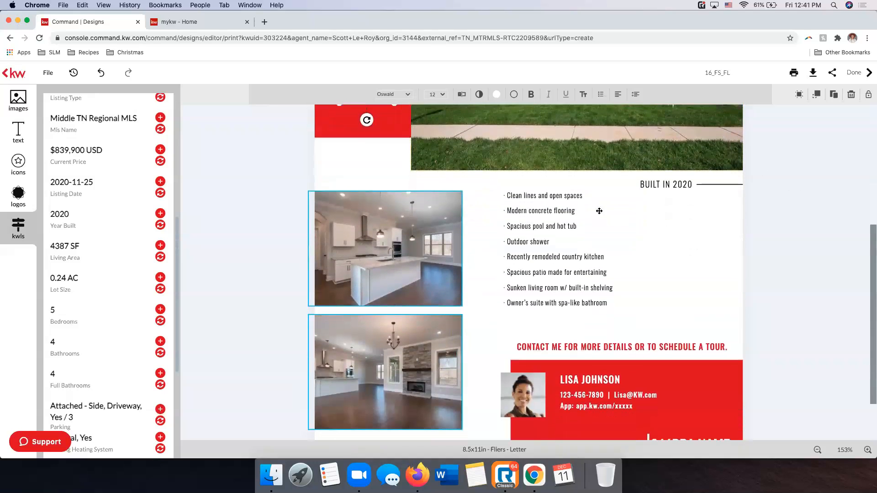
click(565, 222)
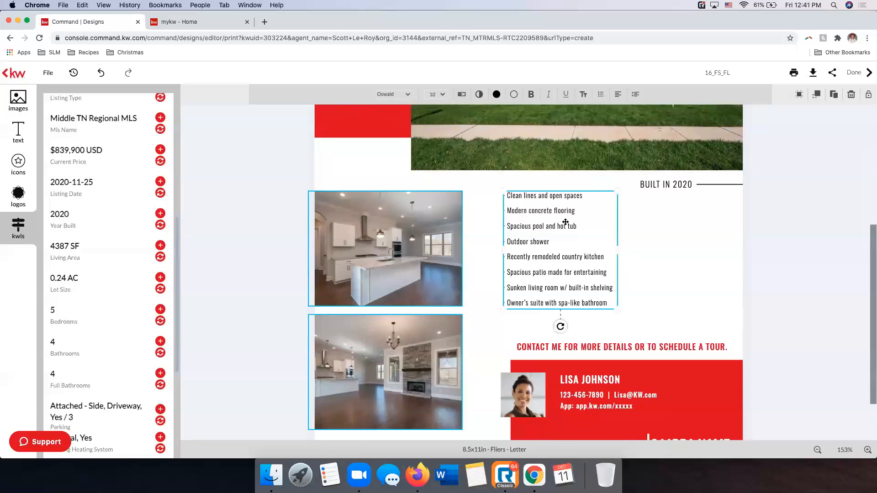
scroll(565, 221, down, 2)
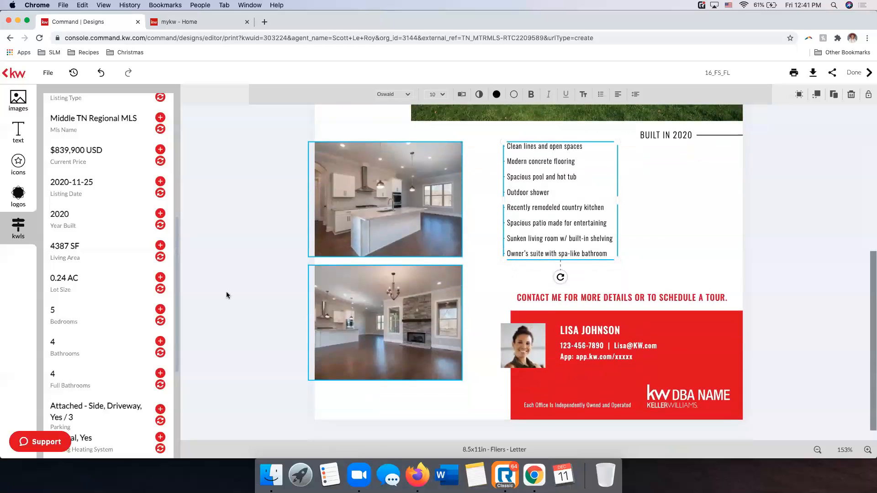
scroll(99, 186, down, 6)
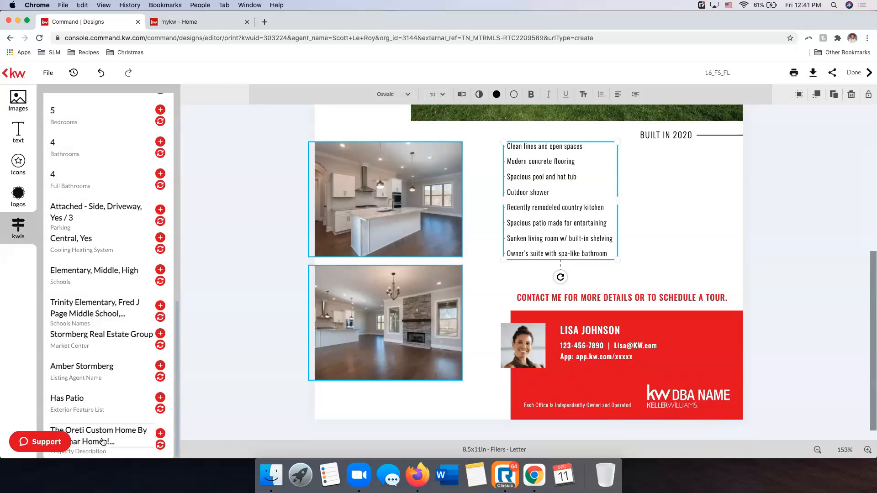
click(160, 445)
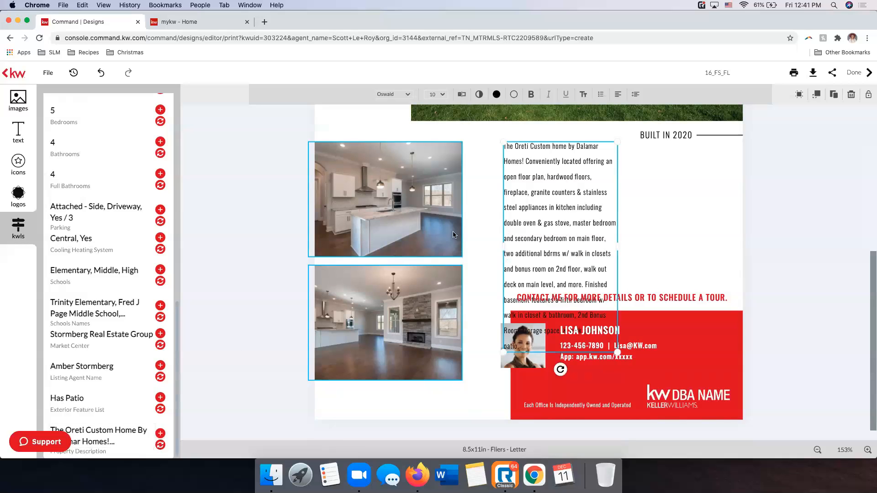
Widen the property description text box and move it slightly down beneath the "BUILT IN 2020" line
drag(619, 248, 694, 239)
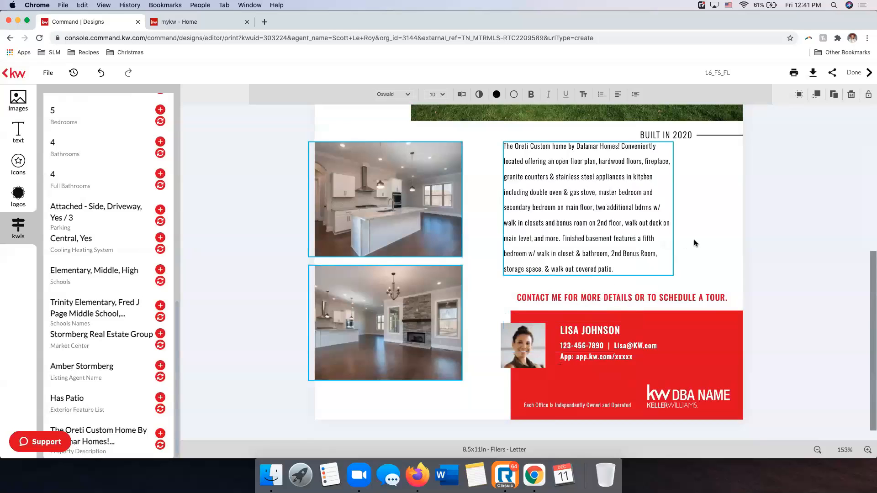
mouse_move(585, 138)
mouse_down()
mouse_move(587, 160)
mouse_move(609, 156)
mouse_up()
click(786, 193)
click(613, 205)
click(791, 194)
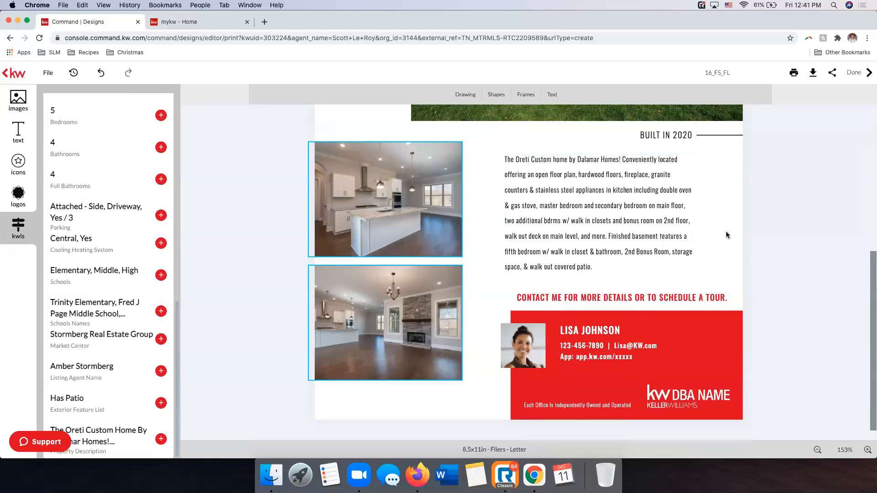
Replace the placeholder agent headshot in the red contact block with the saved portrait of the woman in front of flowers
scroll(574, 300, up, 5)
scroll(548, 320, down, 5)
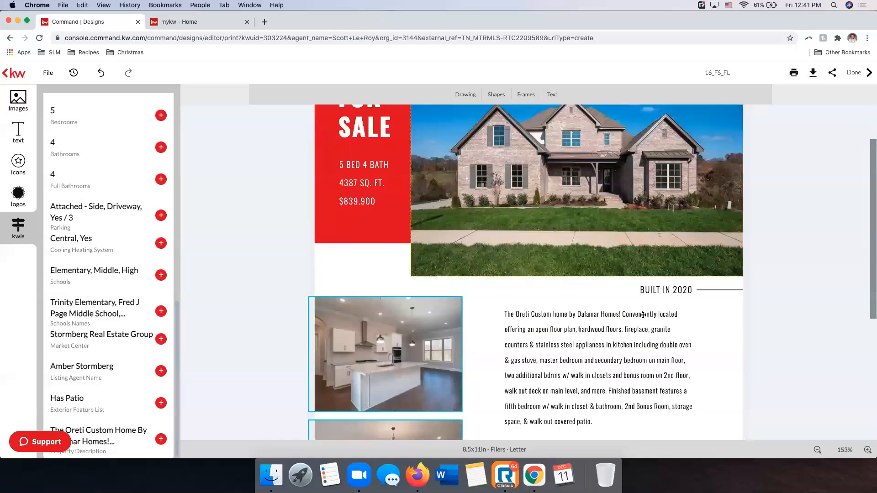
click(525, 337)
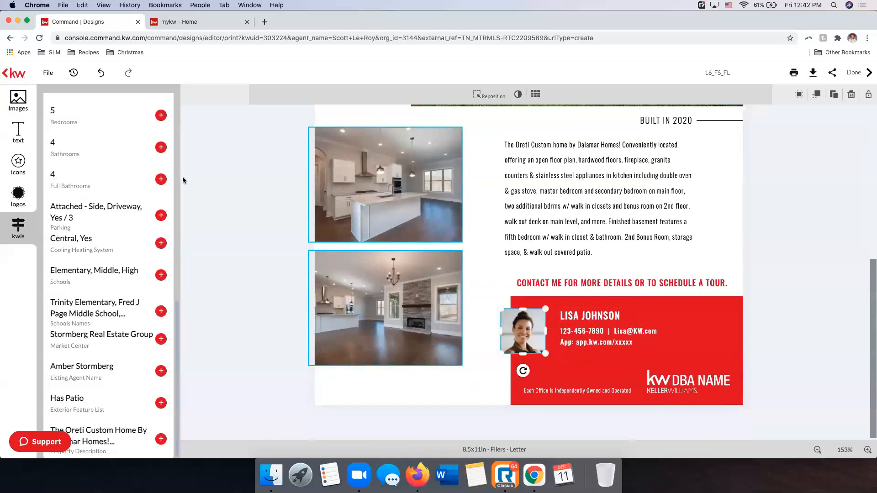
click(16, 100)
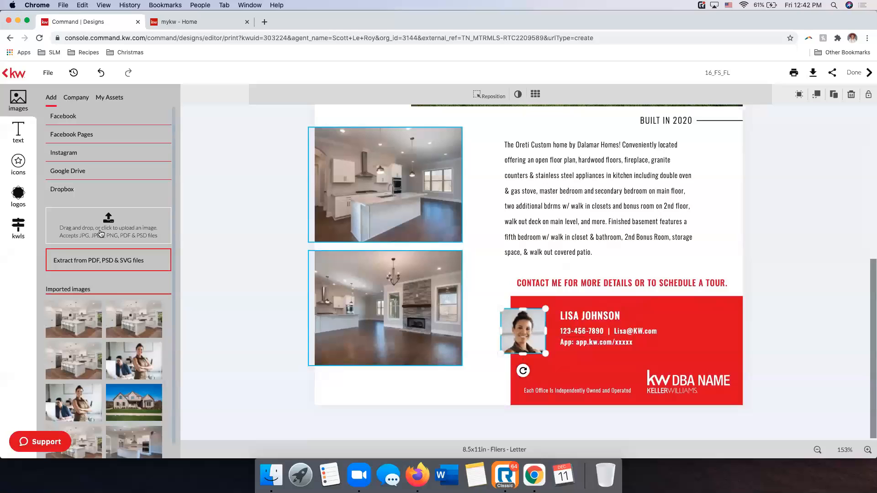
click(114, 102)
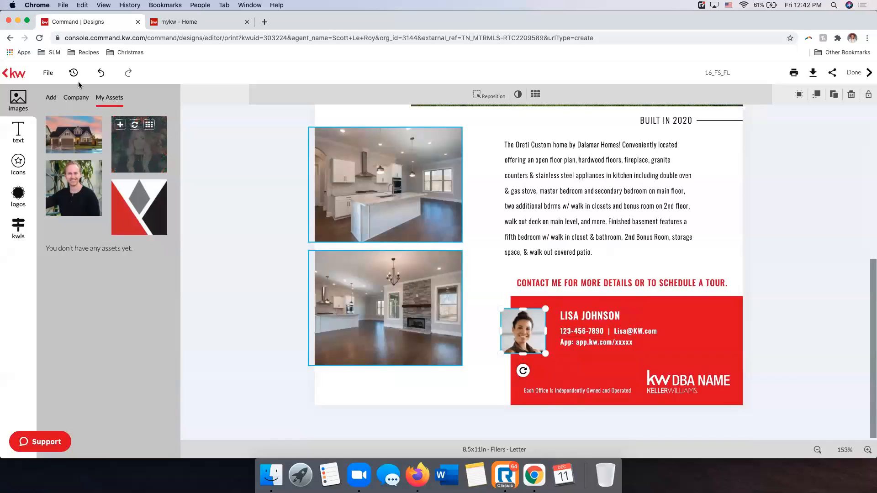
click(134, 124)
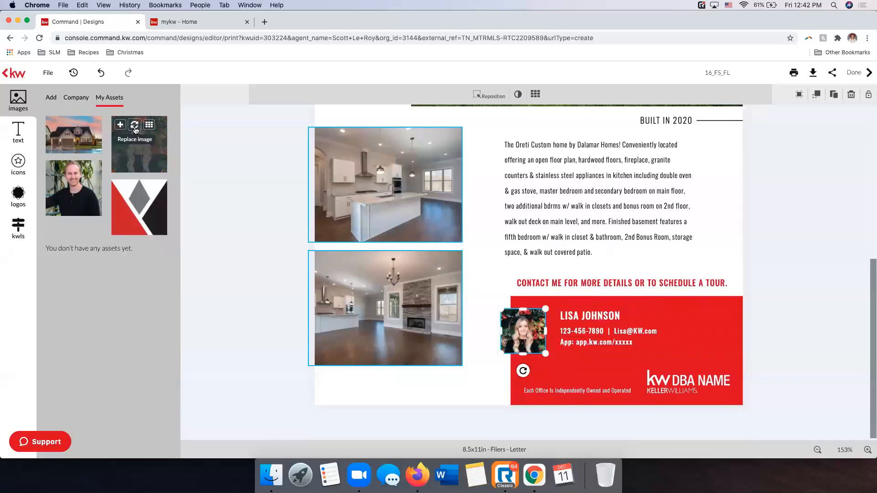
click(811, 249)
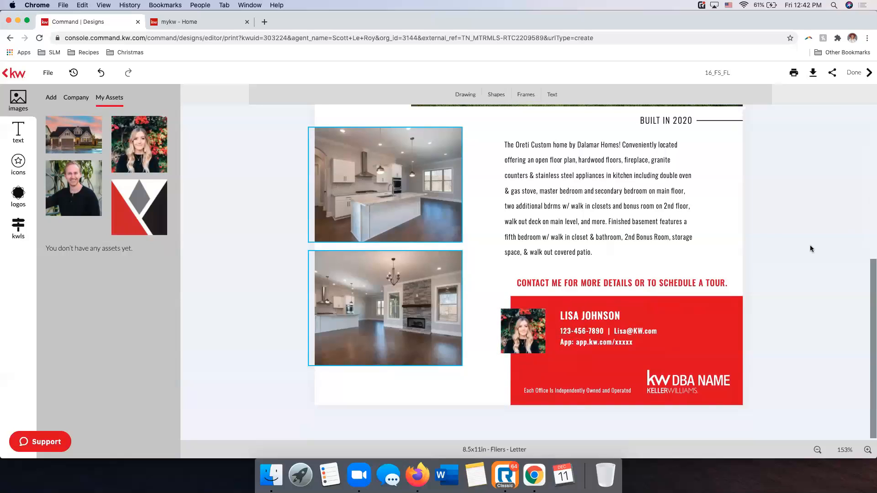
click(517, 351)
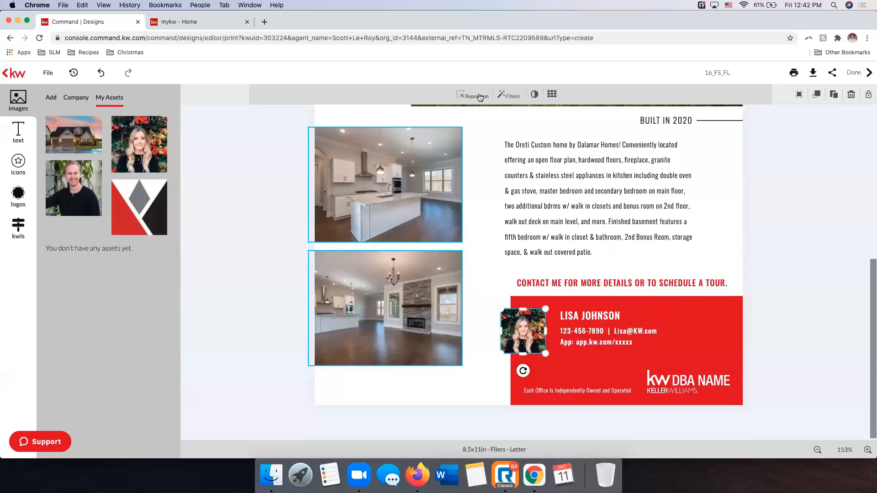
click(480, 97)
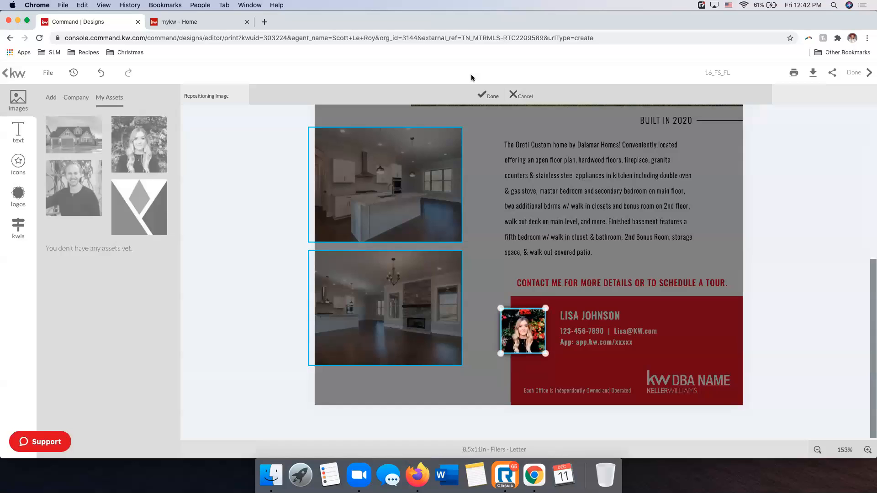
click(518, 98)
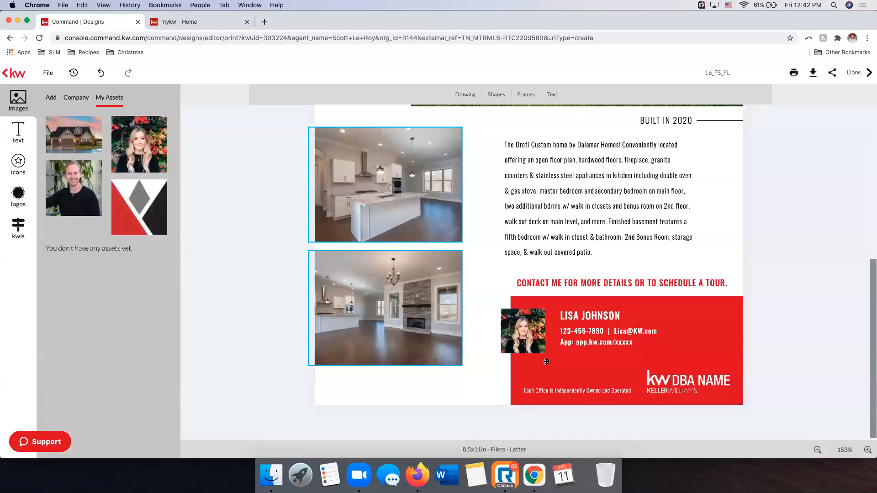
Enlarge the agent headshot slightly and position it over the left edge of the red contact block
click(522, 338)
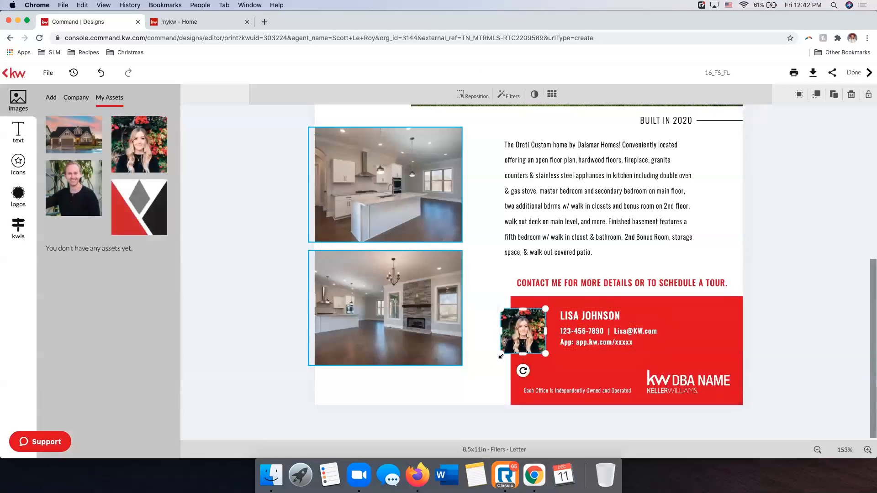
mouse_move(501, 355)
mouse_down()
mouse_move(482, 373)
mouse_move(524, 351)
mouse_up()
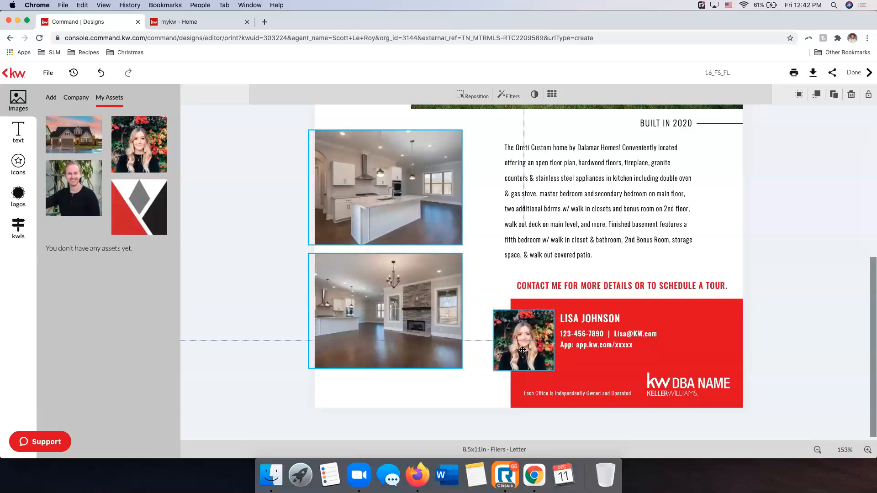
click(847, 311)
Replace the placeholder agent name in the contact block with the agent's name from the saved text assets
click(614, 320)
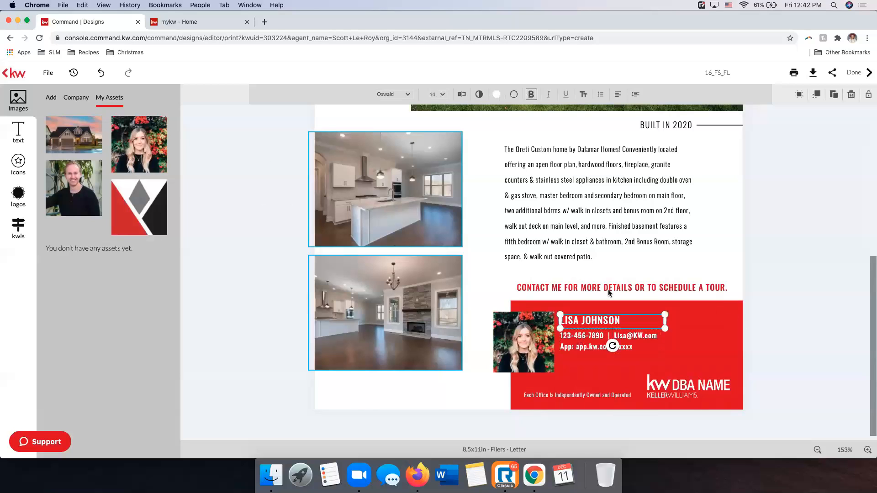
click(14, 142)
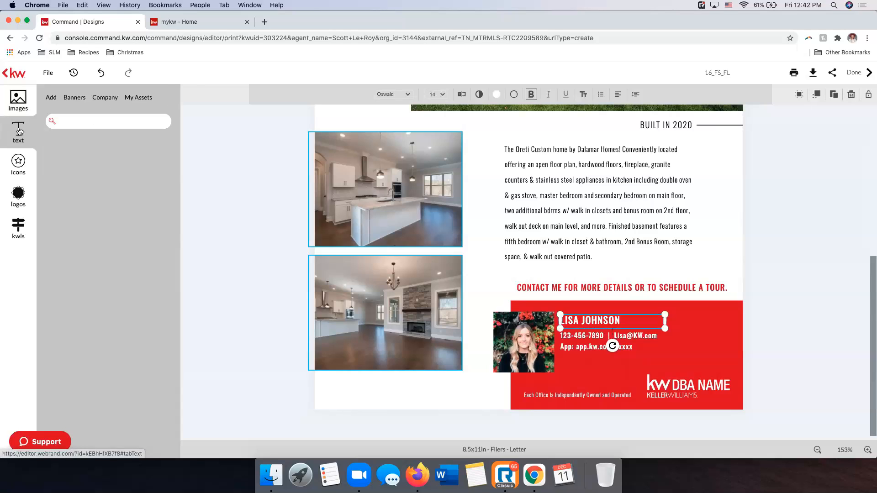
click(138, 98)
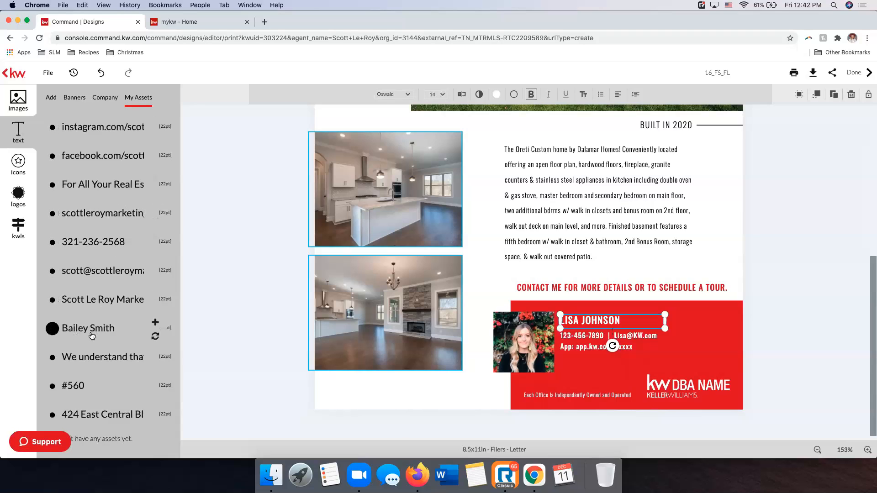
click(155, 338)
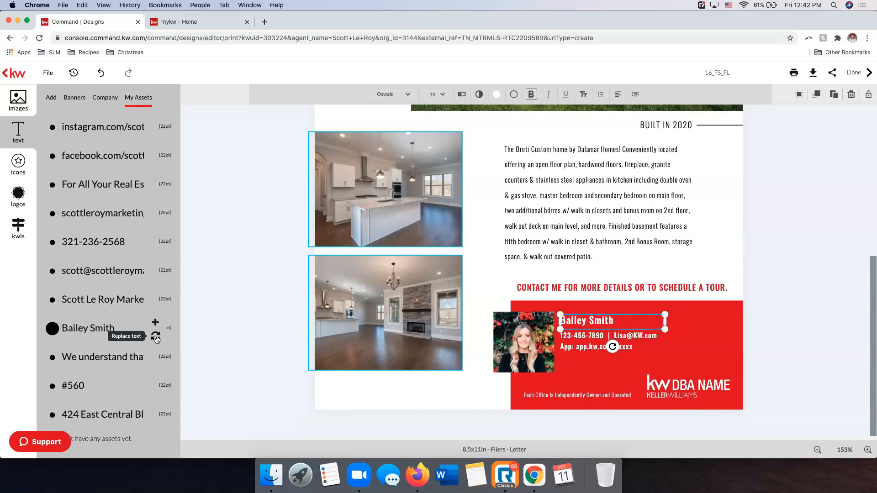
click(788, 335)
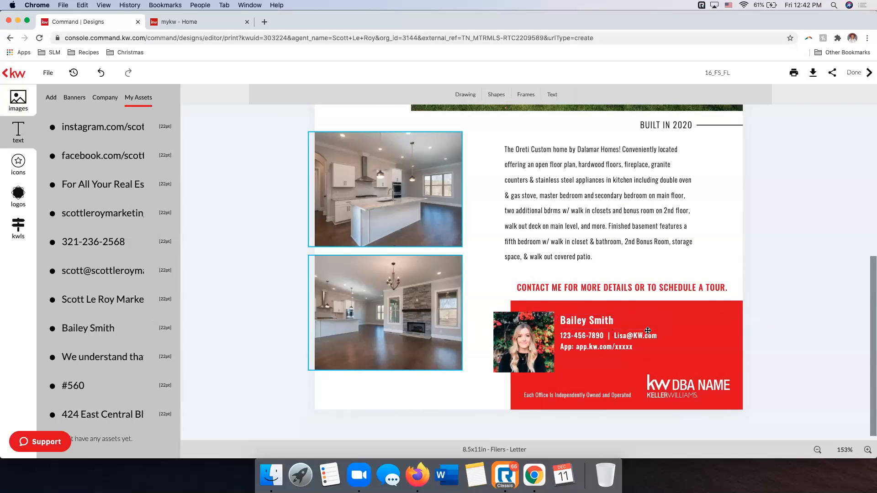
Replace the placeholder phone and email line in the contact block with the agent's email address
click(610, 337)
click(611, 337)
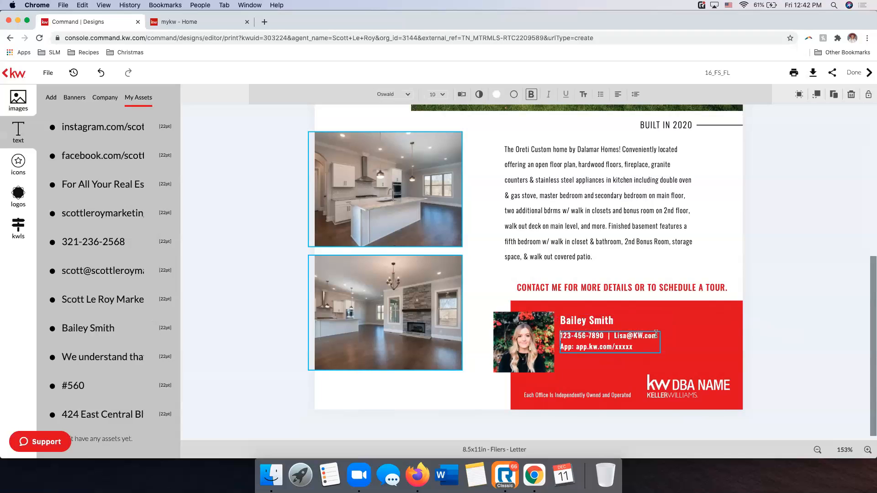
triple_click(650, 334)
mouse_move(650, 335)
mouse_down()
mouse_move(608, 335)
mouse_move(658, 335)
mouse_up()
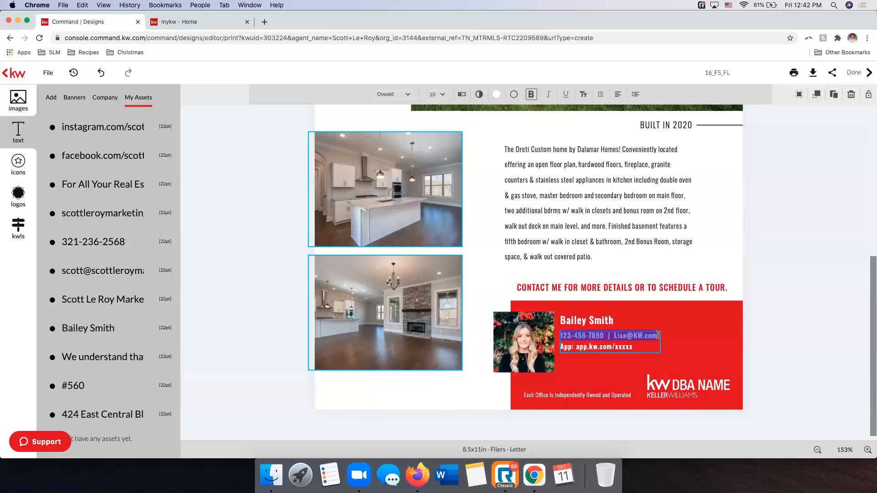
key(Return)
key(BackSpace)
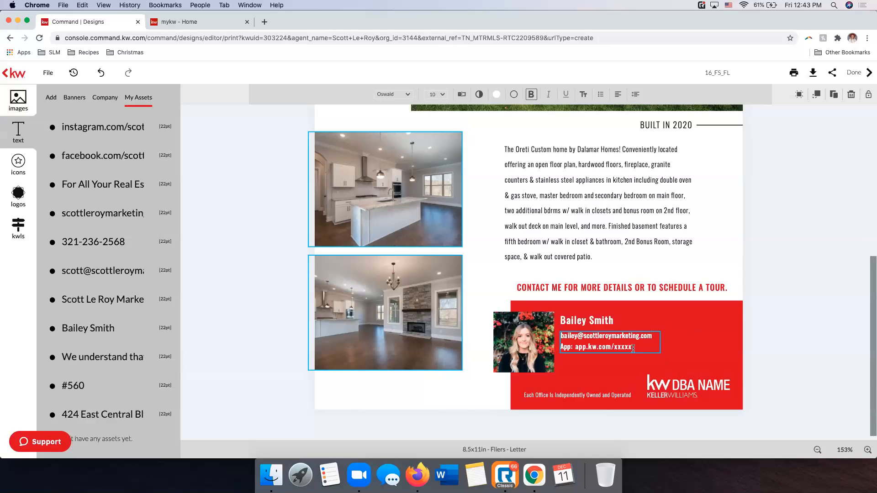
Replace the placeholder "xxxxx" in the contact block's app link so it reads app.kw.com/12345
click(593, 347)
key(BackSpace)
key(BackSpace)
text(12345)
Replace the DBA NAME logo in the red contact block with the white KW Logo W.svg from the company's KW logo folder
click(681, 383)
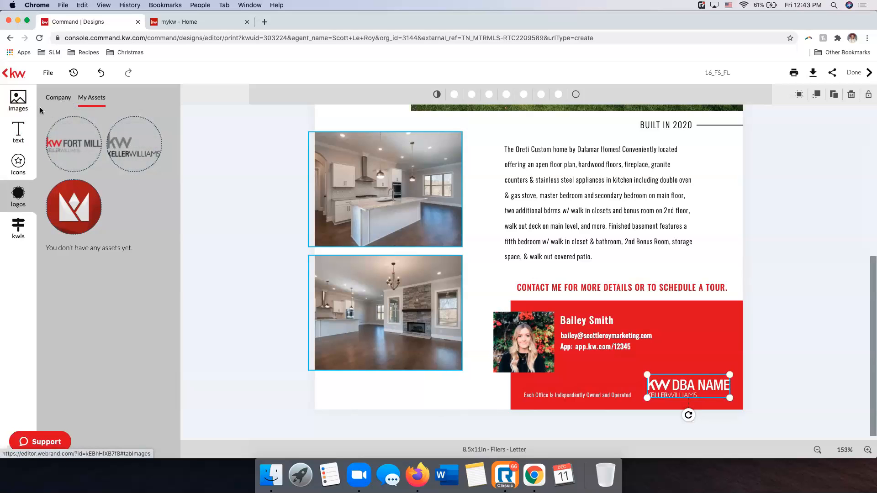
click(18, 99)
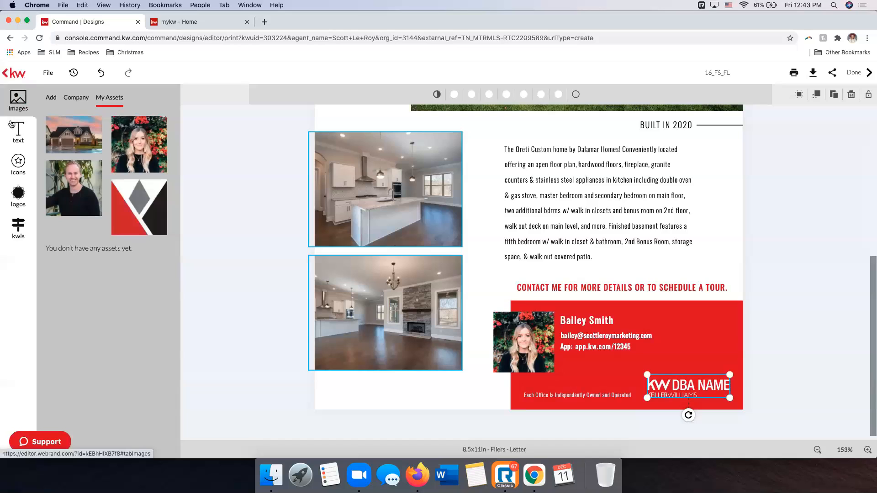
click(19, 193)
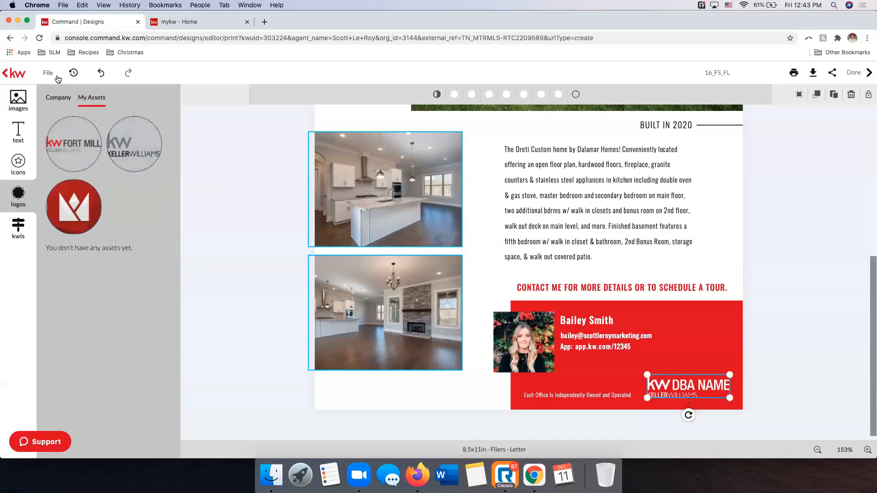
click(59, 97)
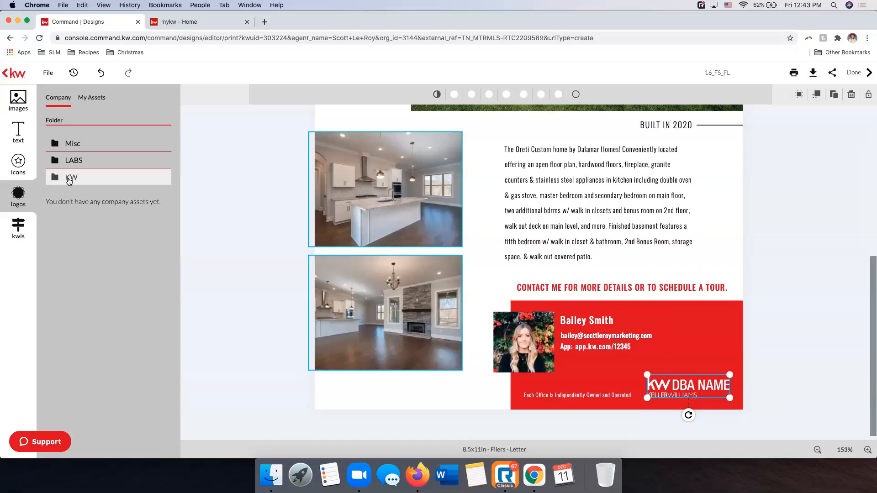
click(68, 177)
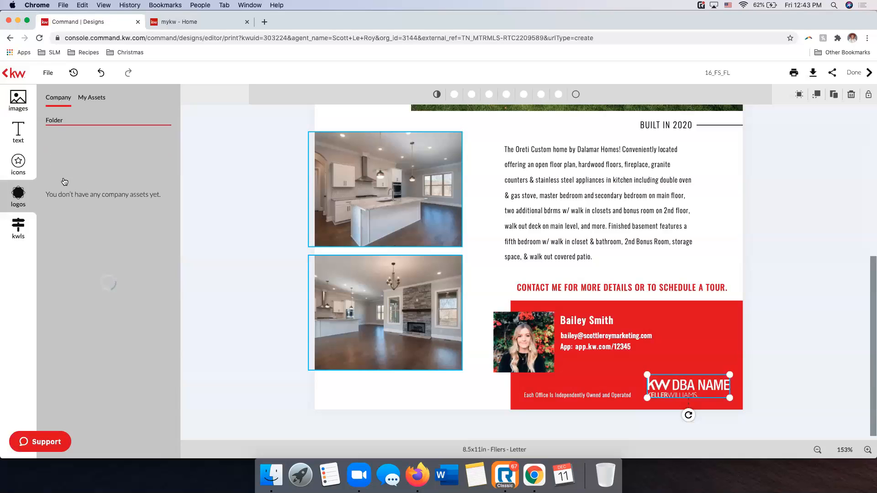
mouse_move(136, 200)
scroll(137, 199, down, 1)
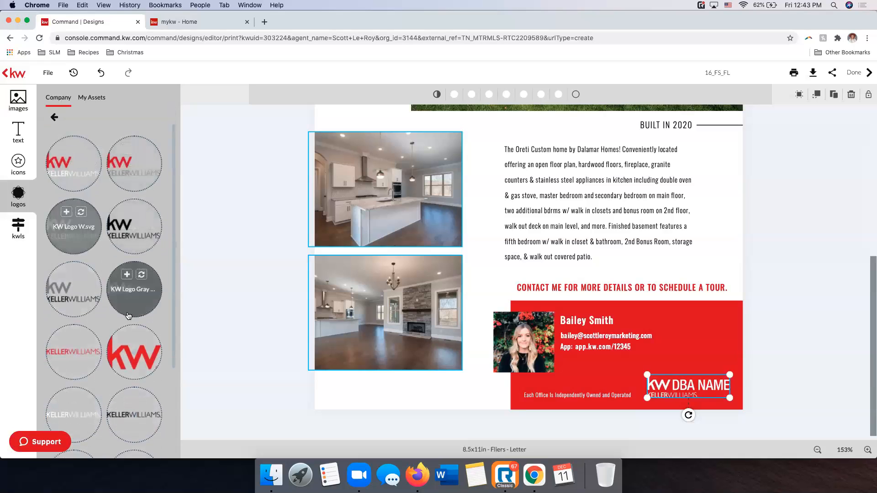
click(81, 212)
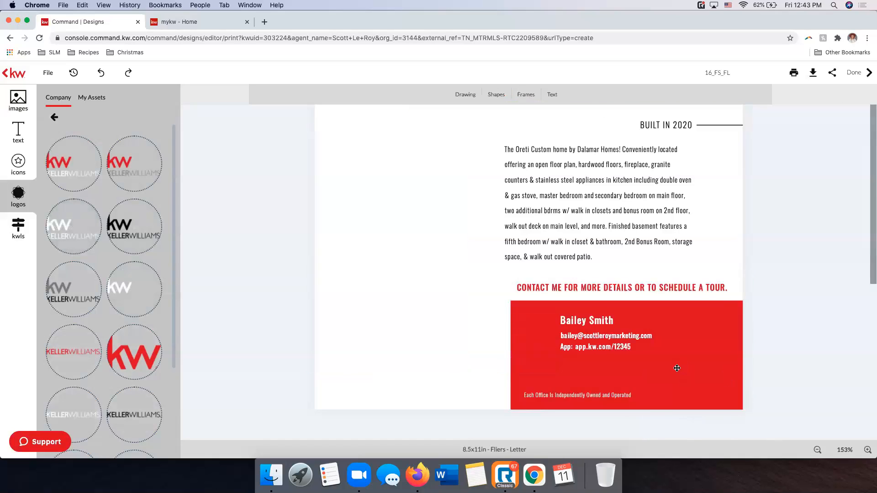
Resize the new white Keller Williams logo and position it in the lower corner of the red contact block
drag(668, 398, 724, 352)
drag(691, 379, 697, 377)
click(779, 377)
scroll(766, 376, up, 6)
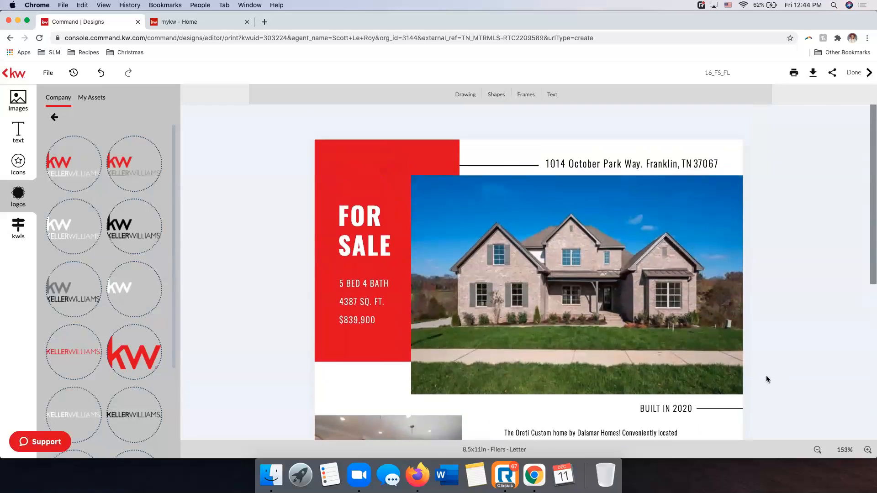
scroll(766, 376, down, 6)
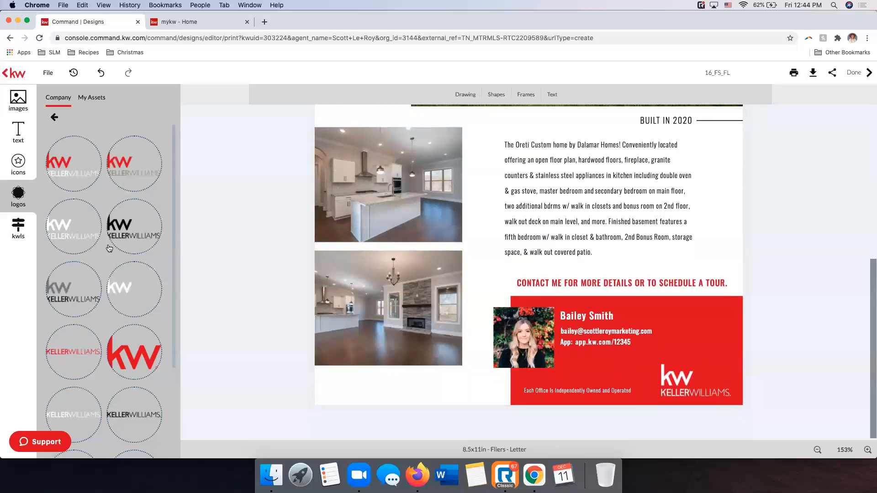
Browse the stock icon library for shapes, social media icons, maps and embellishments that could decorate the flier
click(18, 165)
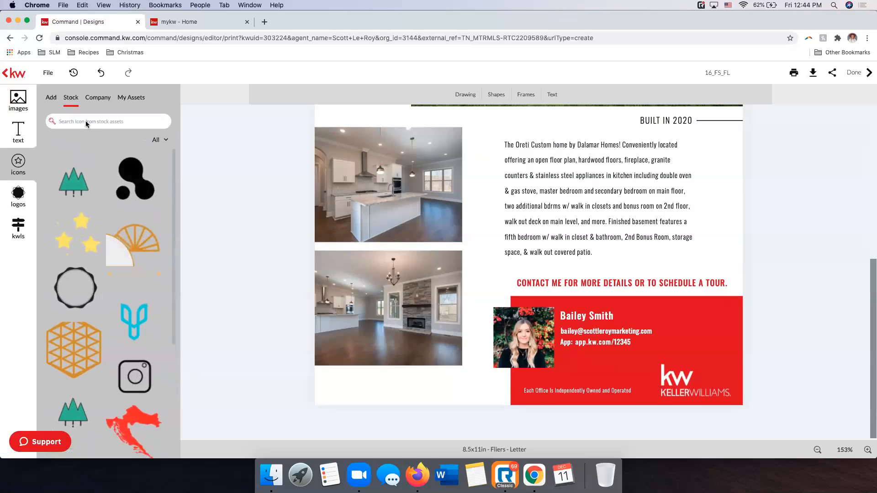
scroll(122, 209, down, 3)
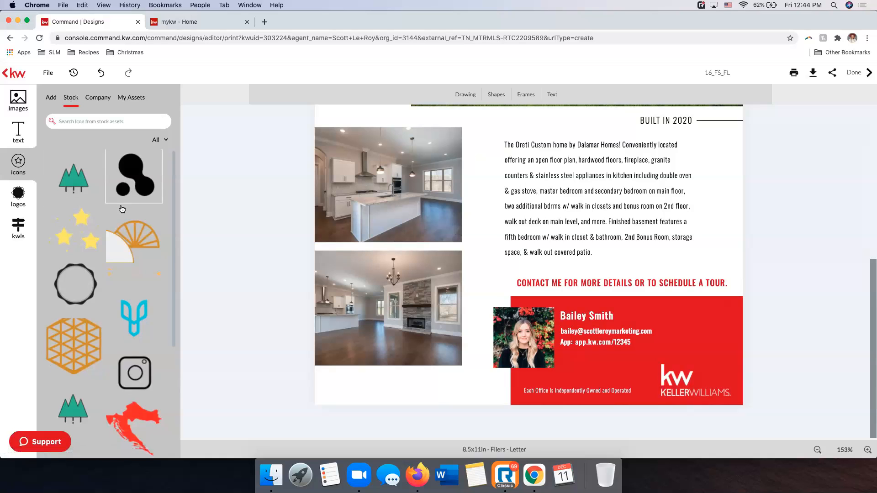
scroll(122, 209, down, 7)
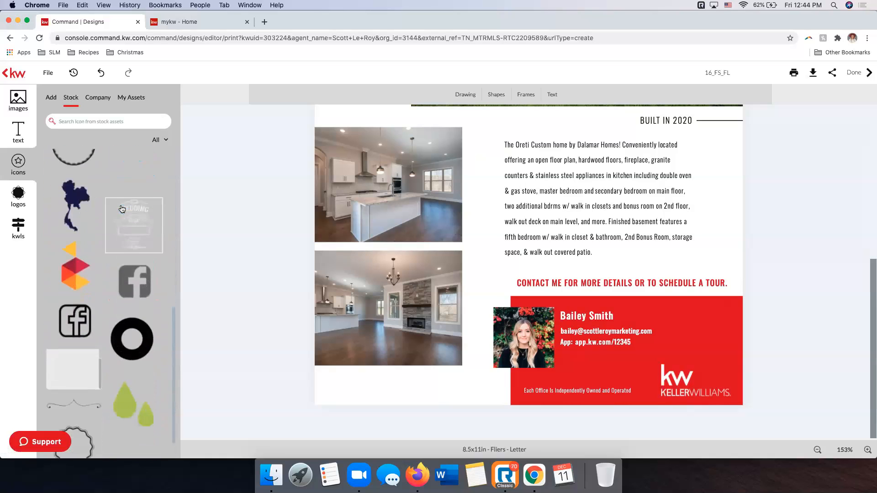
scroll(122, 248, down, 10)
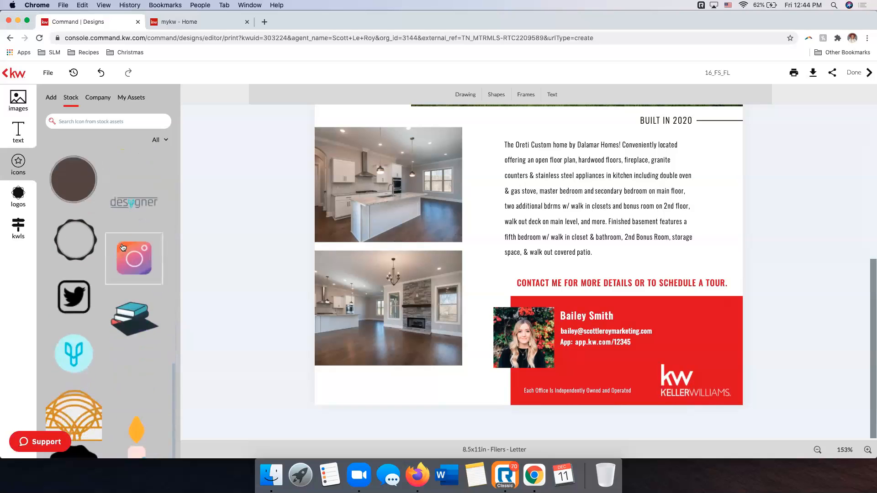
scroll(122, 248, down, 10)
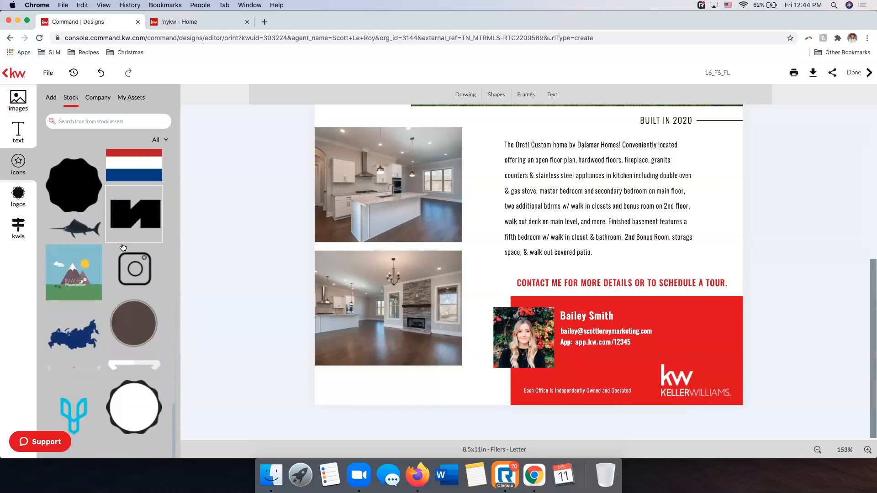
scroll(123, 248, down, 10)
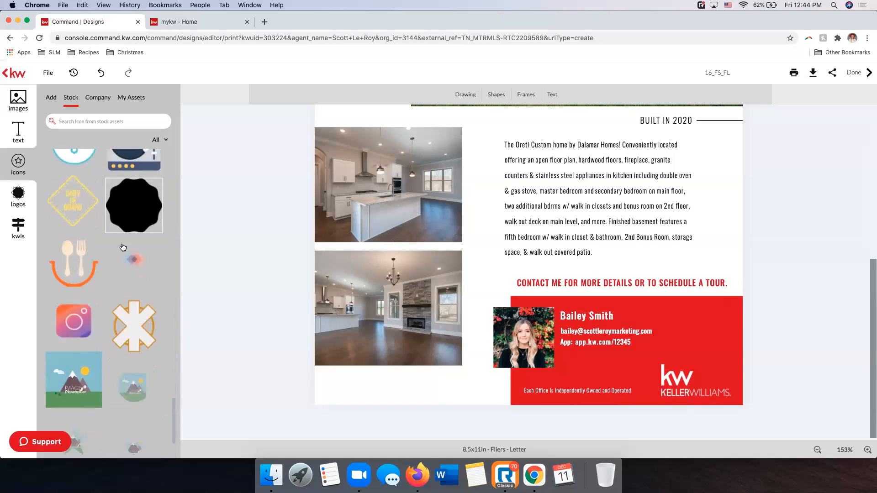
scroll(123, 248, down, 10)
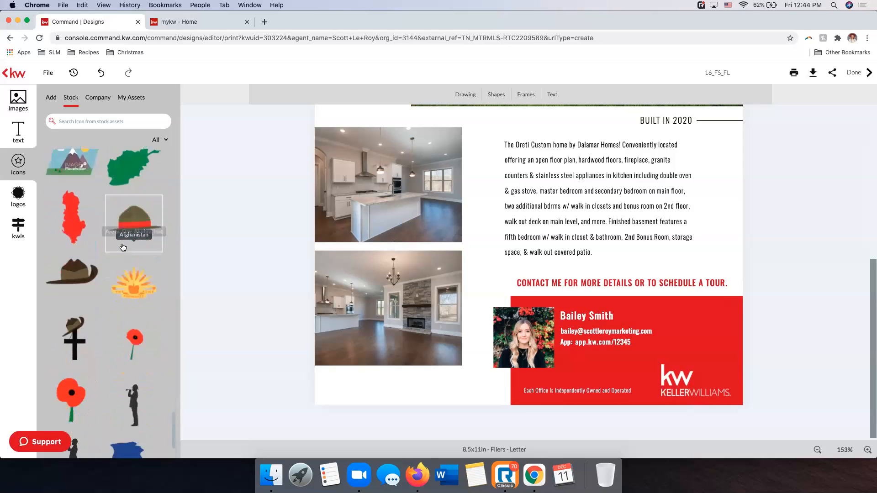
scroll(123, 247, down, 10)
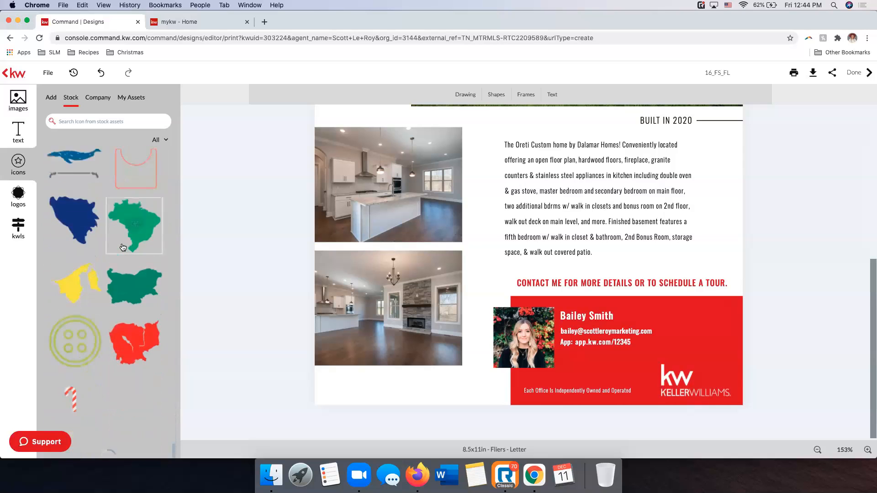
scroll(123, 248, down, 10)
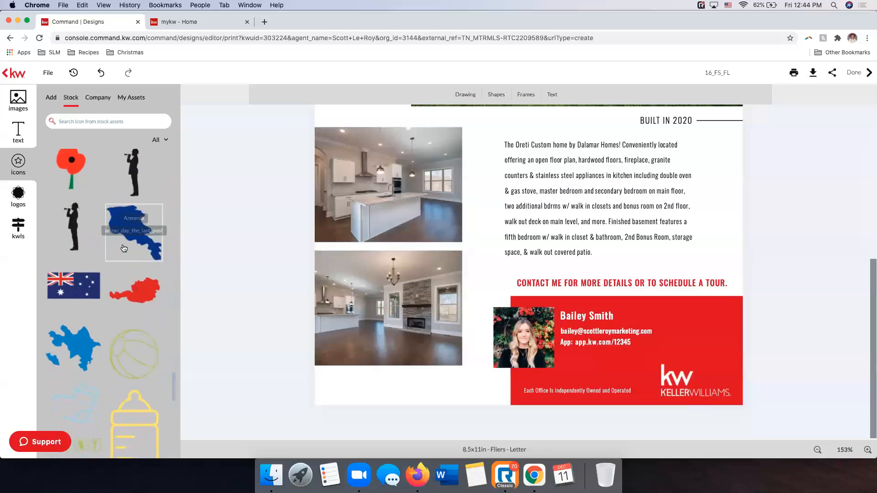
scroll(123, 247, down, 10)
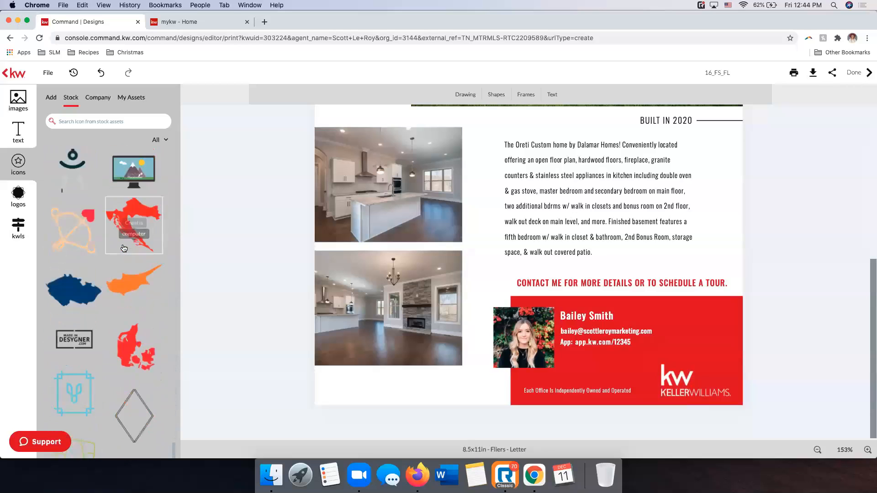
scroll(123, 248, down, 10)
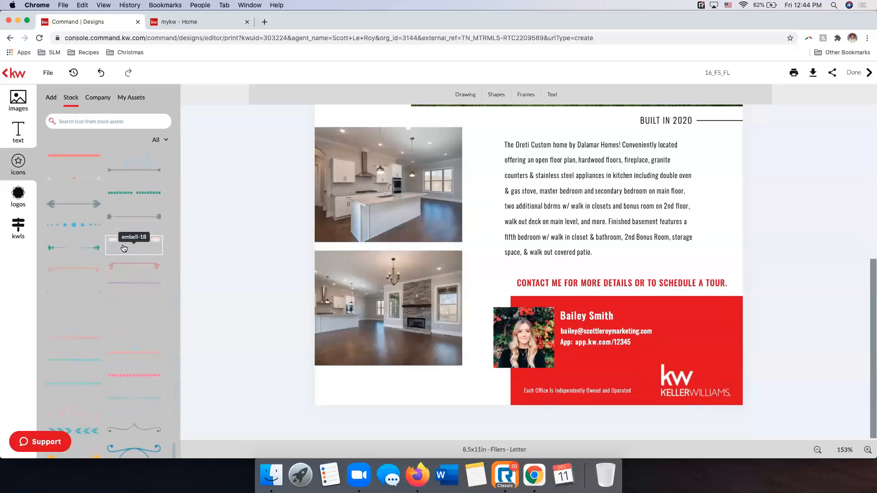
scroll(124, 248, down, 3)
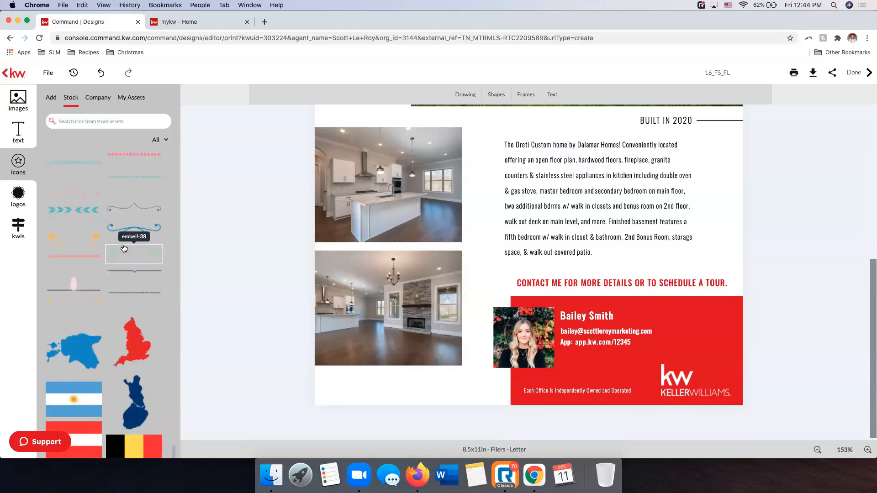
scroll(123, 248, up, 10)
scroll(123, 248, up, 10)
scroll(123, 248, up, 15)
scroll(124, 248, up, 15)
scroll(124, 248, up, 15)
scroll(123, 248, up, 15)
scroll(124, 248, down, 5)
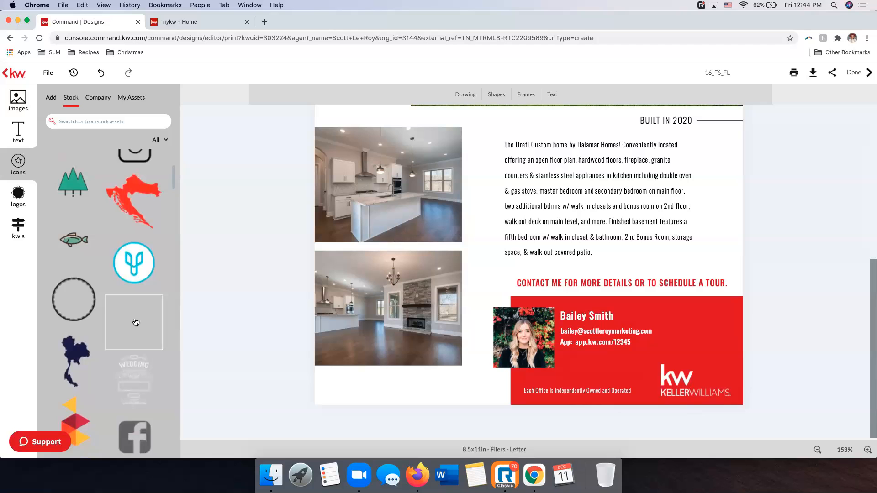
click(135, 323)
scroll(259, 325, up, 6)
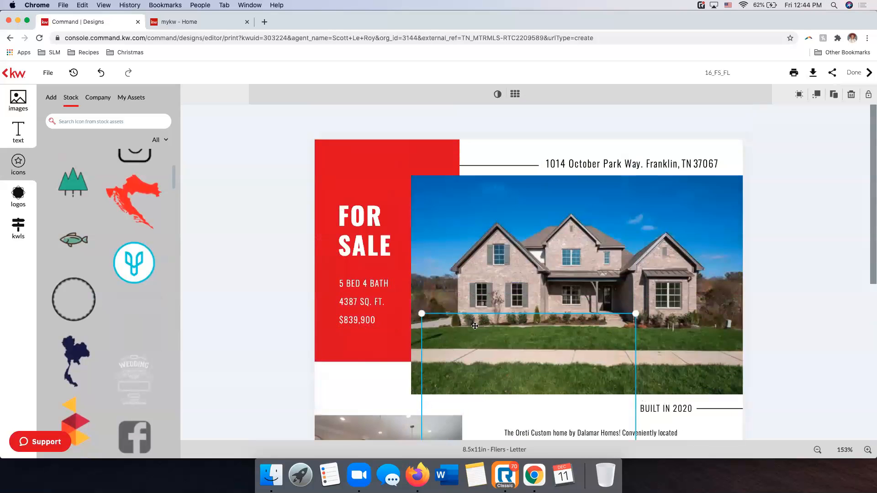
scroll(480, 325, down, 2)
drag(449, 322, 359, 324)
scroll(131, 254, down, 10)
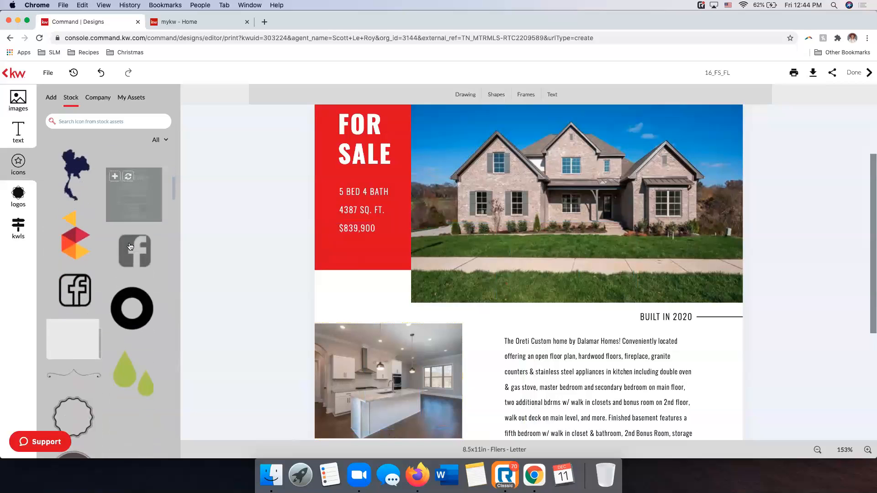
scroll(131, 246, down, 2)
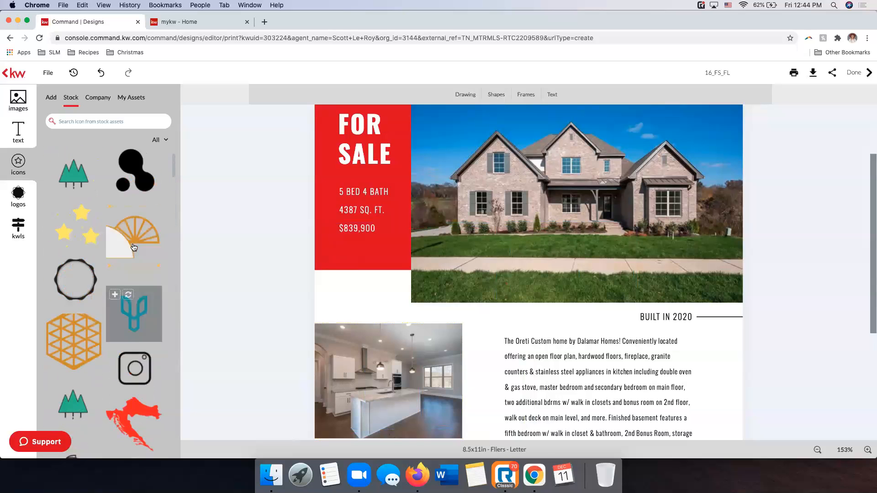
scroll(672, 221, down, 3)
scroll(672, 221, down, 4)
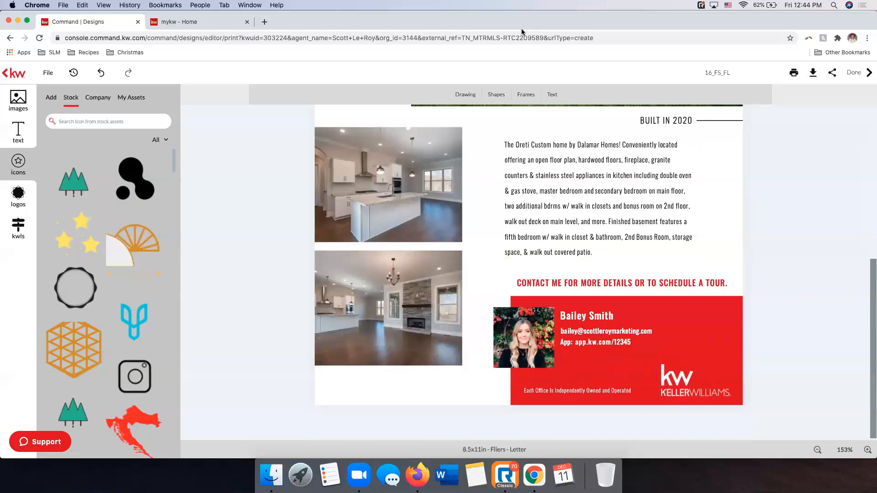
Rename the design as October Park Flyer
scroll(649, 264, up, 10)
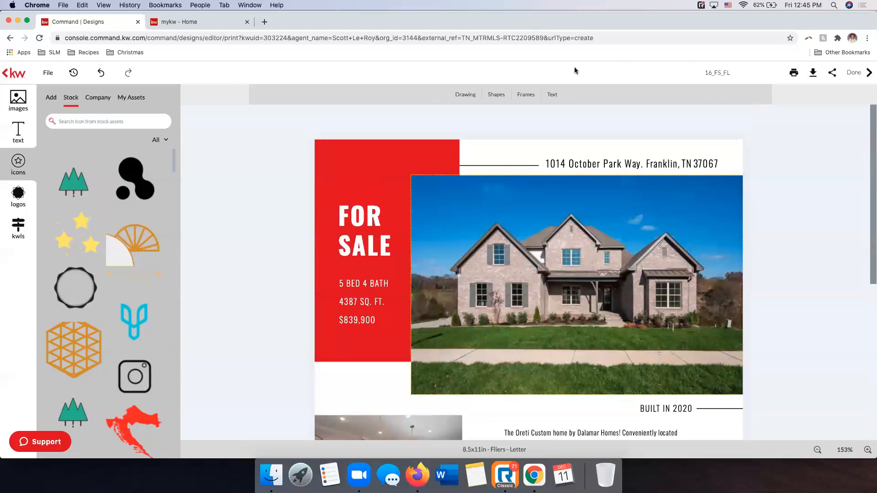
click(722, 72)
double_click(751, 72)
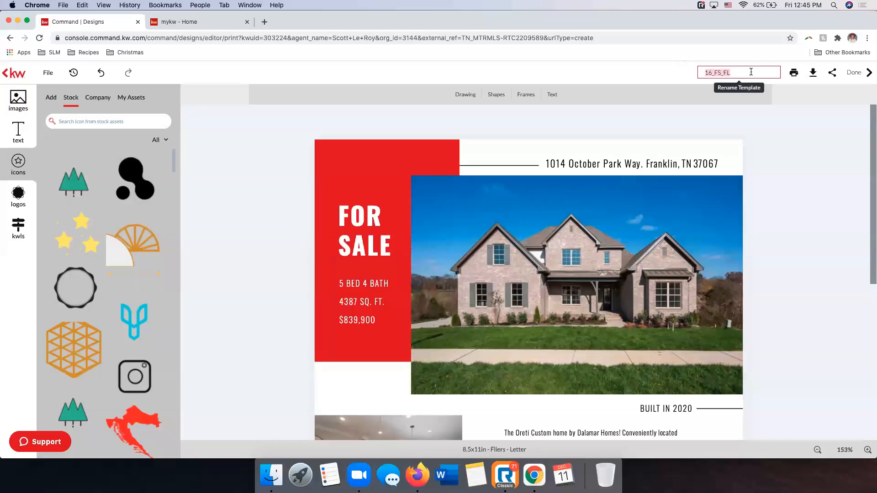
text(October Park Flyer)
key(Return)
Set up the download as a PDF of all pages in high resolution print quality and show the publish settings
click(800, 74)
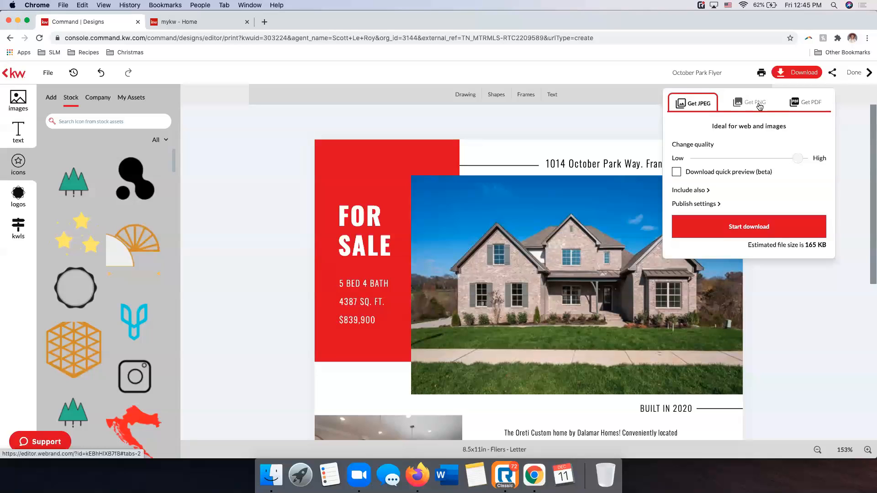
click(784, 108)
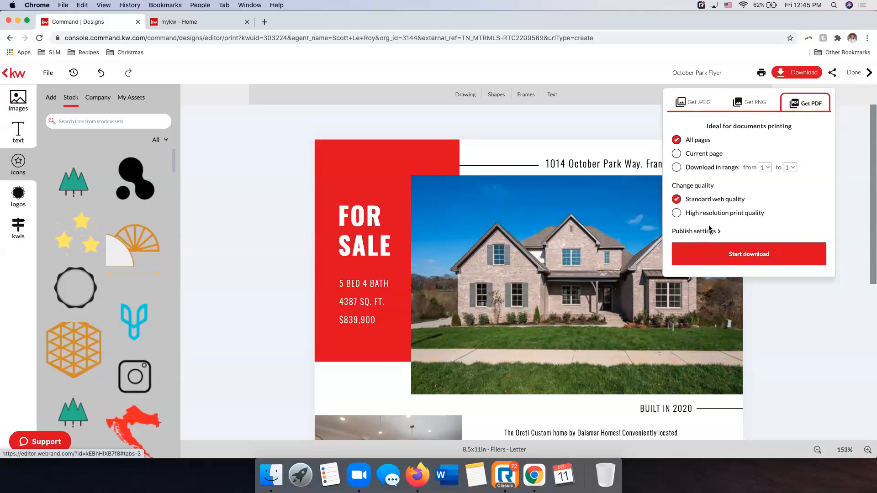
click(699, 215)
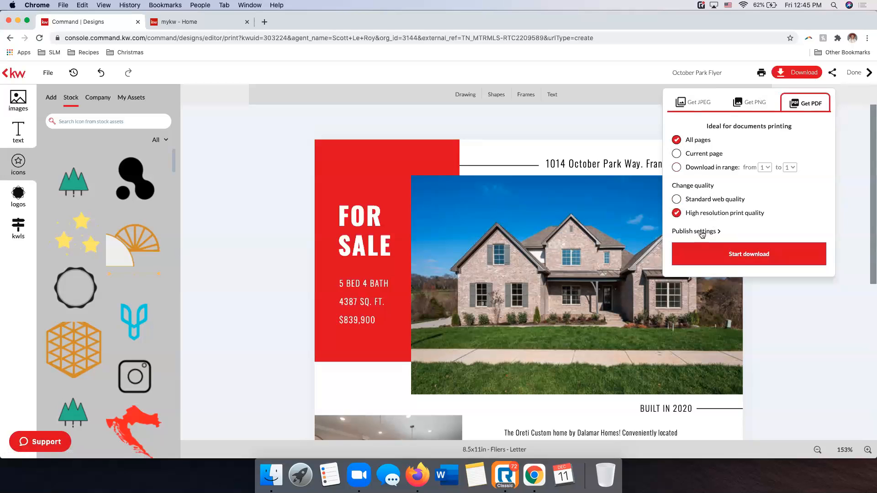
click(702, 232)
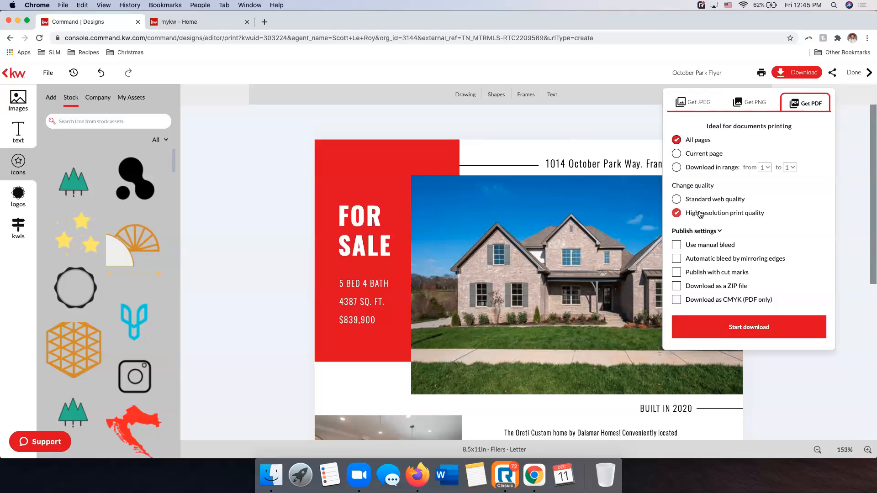
Download the flier, allow multiple file downloads, and save the PDF as octoberparkflyer_original in the Downloads folder
click(731, 327)
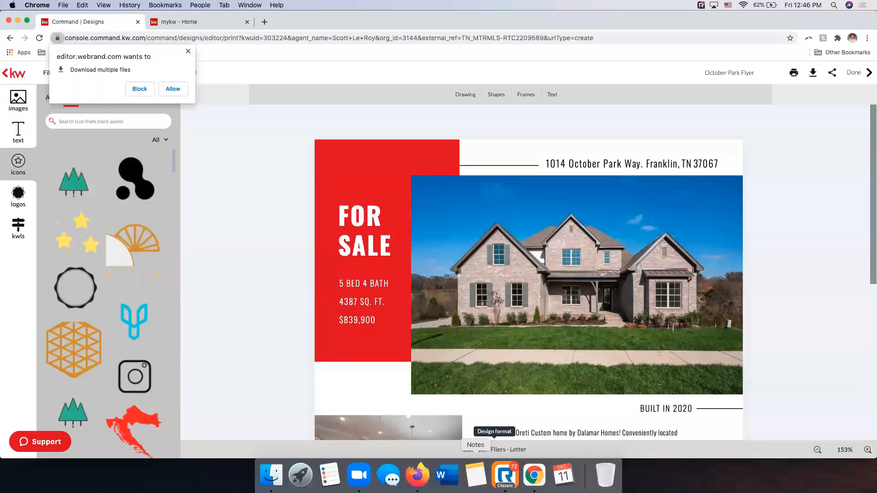
click(164, 90)
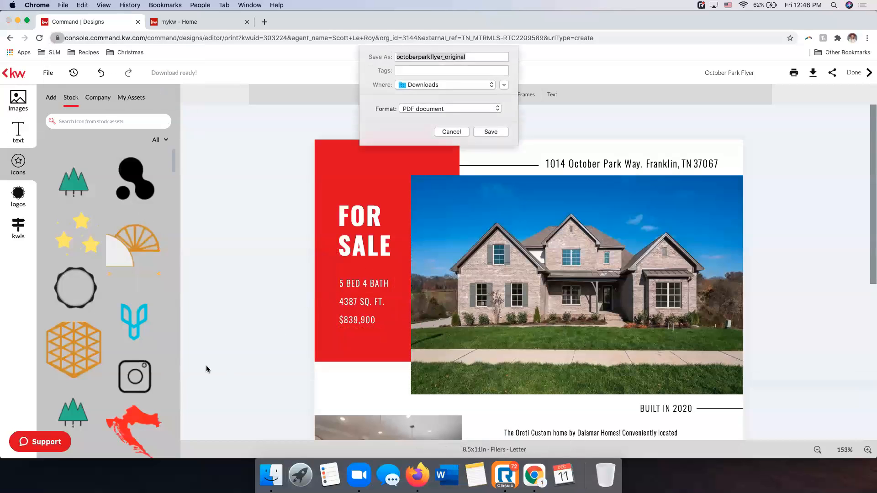
click(489, 124)
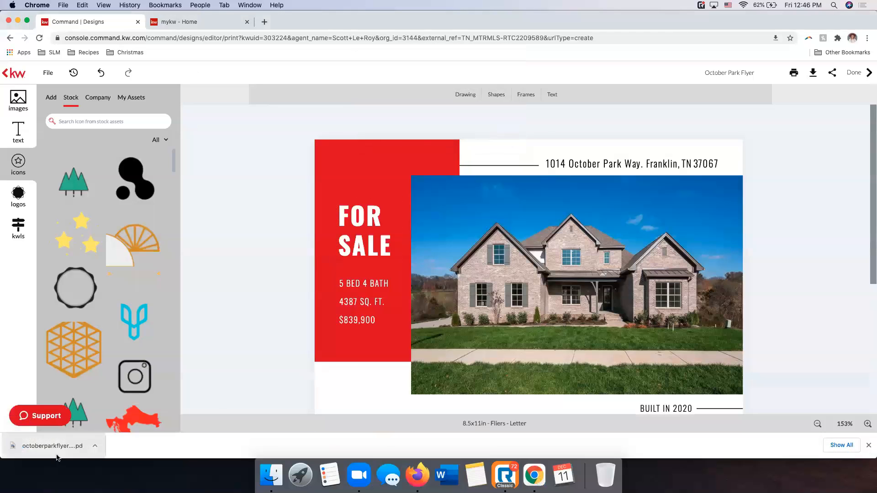
Open the downloaded octoberparkflyer_original PDF, review the flier from top to bottom, and close it
click(53, 446)
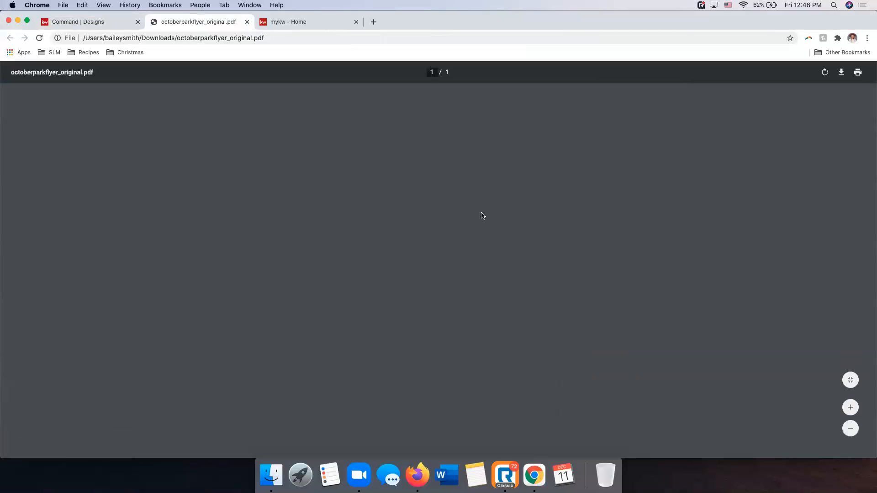
scroll(481, 214, down, 3)
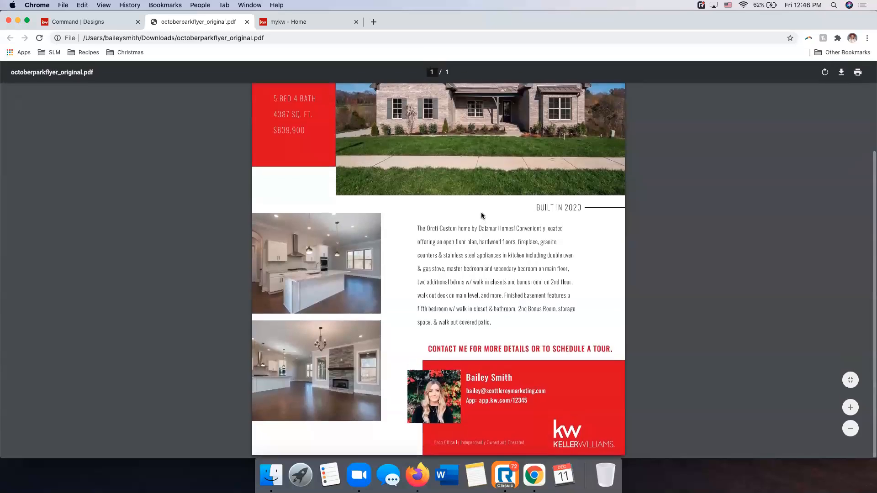
scroll(480, 215, up, 3)
scroll(481, 215, down, 1)
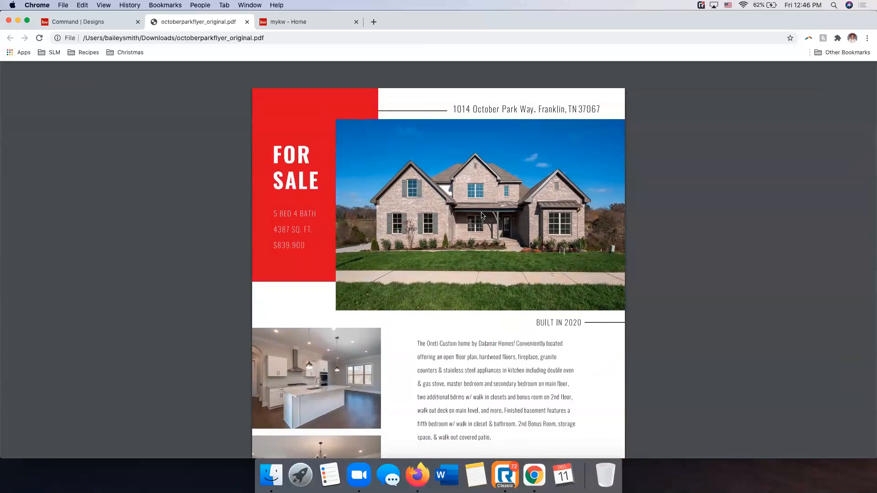
click(632, 478)
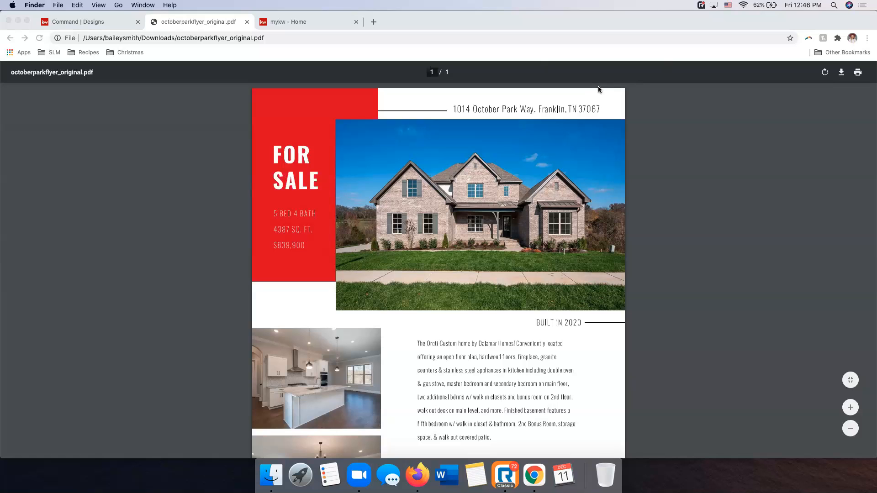
click(171, 158)
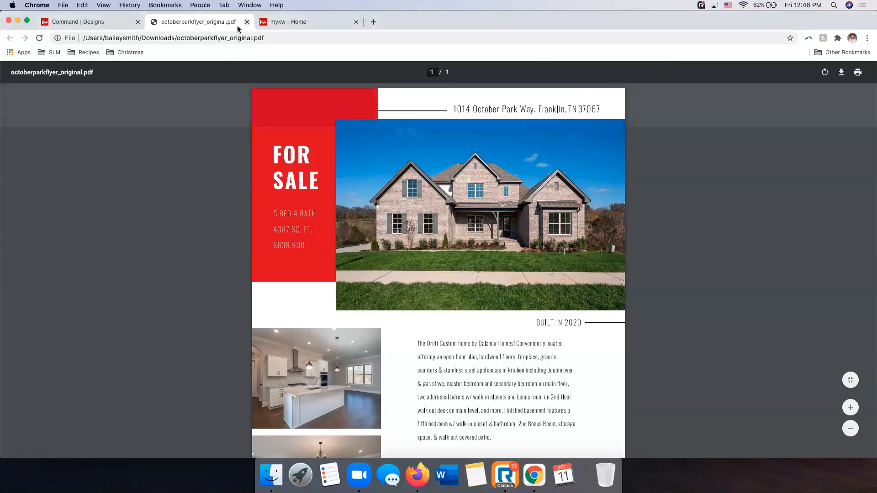
click(247, 22)
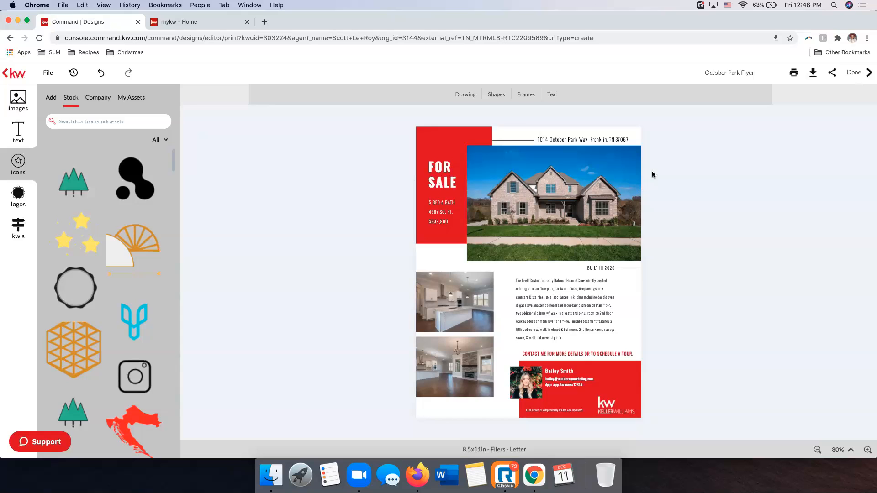
Finish the flier design and start a new Social Post campaign from the Social Posts section of Campaigns
click(857, 72)
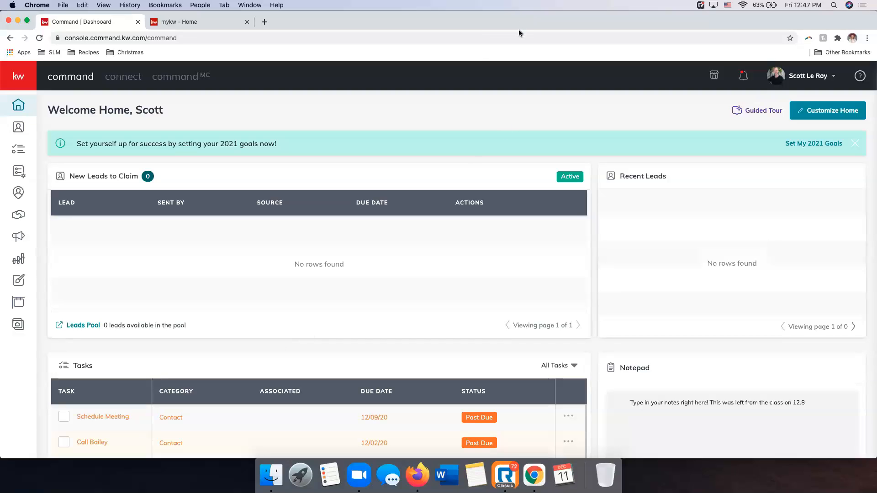
click(19, 235)
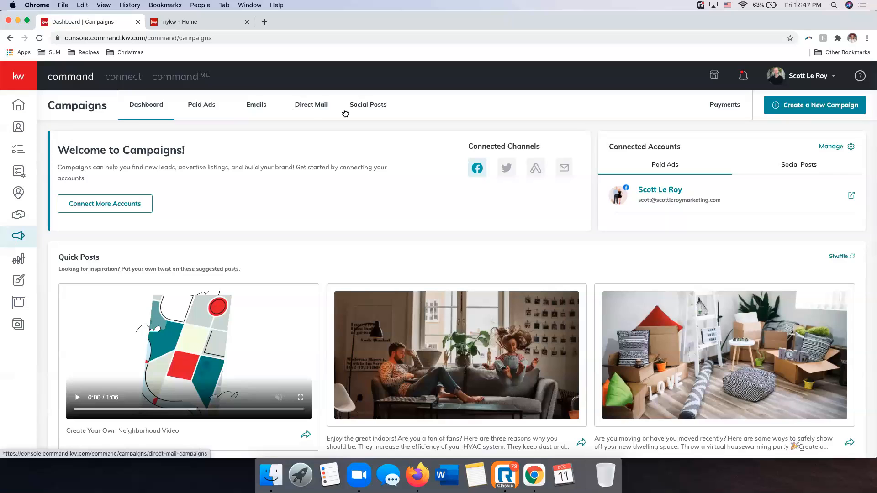
click(365, 105)
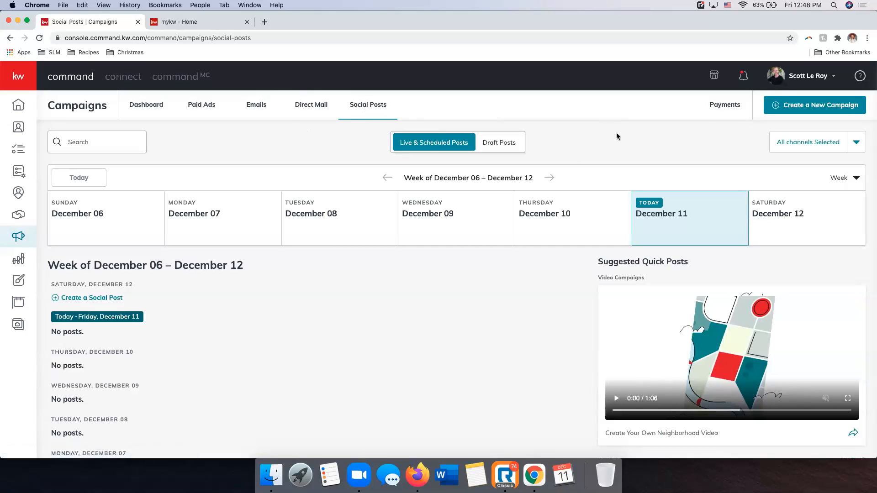
click(845, 108)
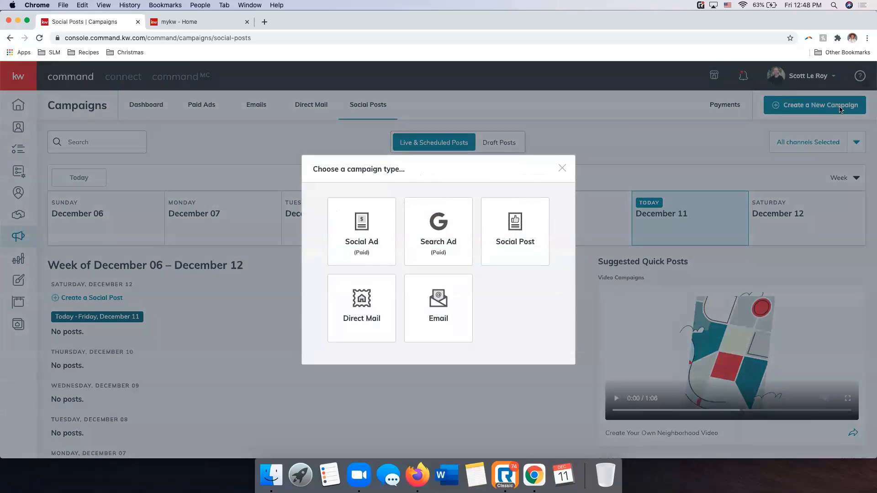
click(530, 227)
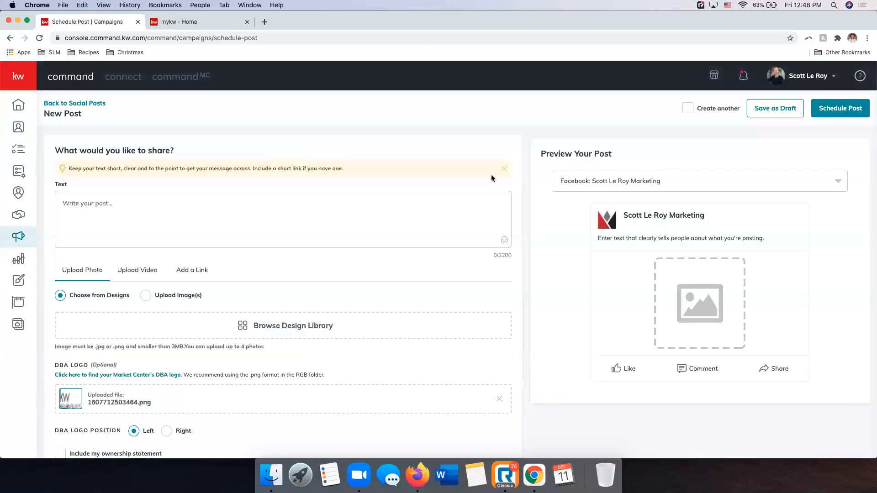
Add the Just Listed October Park design from the design library to the post and crop it to Wide (1.91:1)
scroll(148, 147, down, 2)
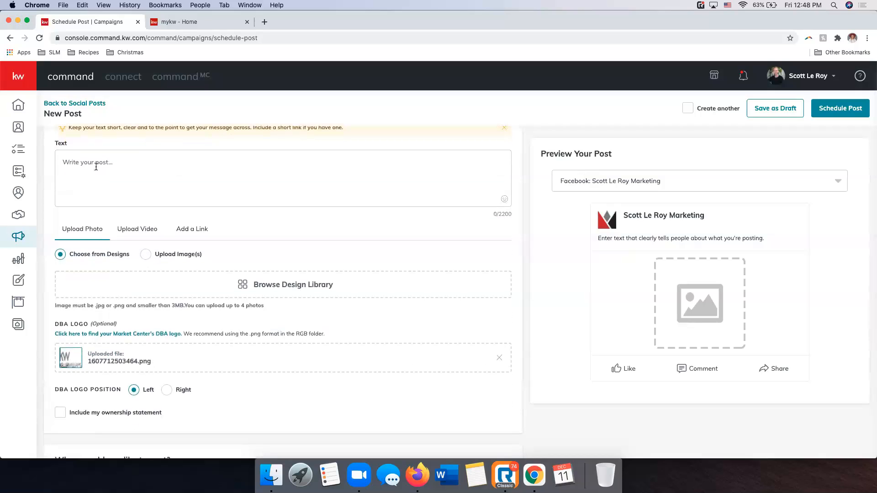
scroll(156, 192, down, 2)
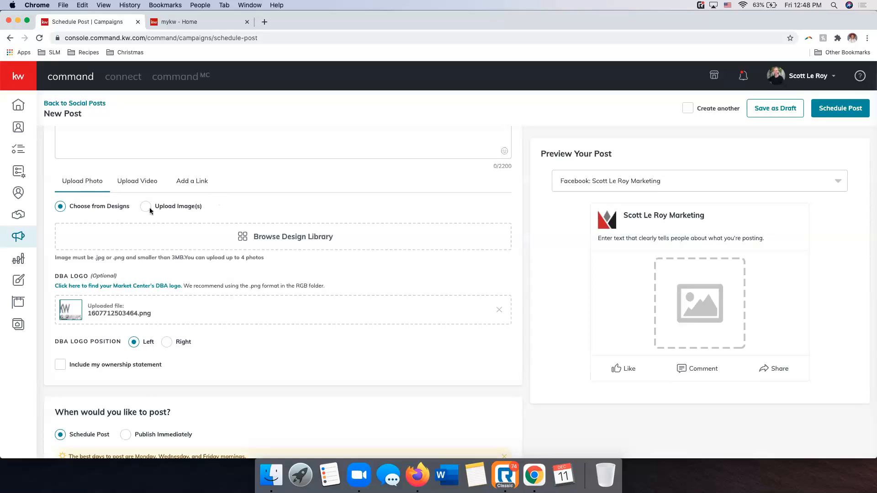
scroll(196, 206, down, 1)
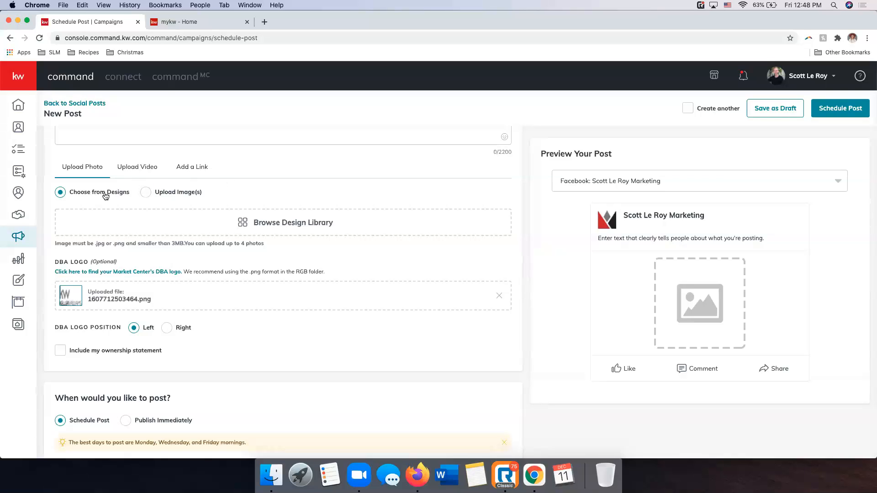
click(290, 226)
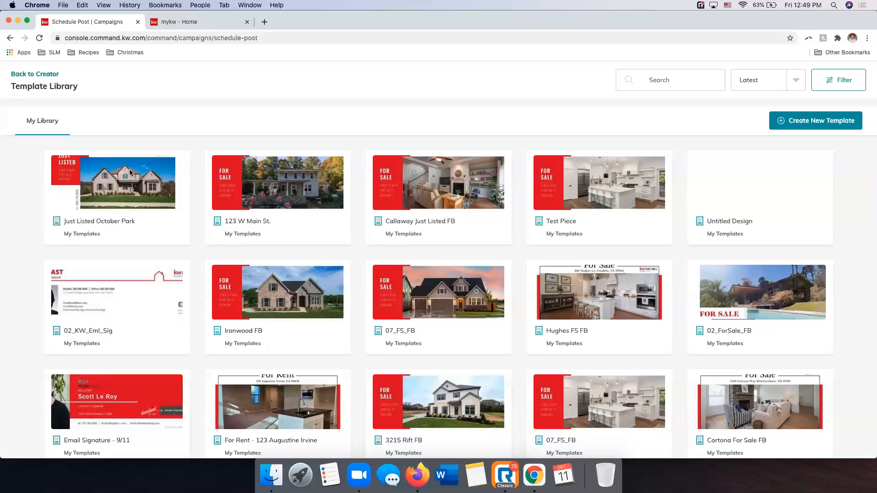
click(108, 194)
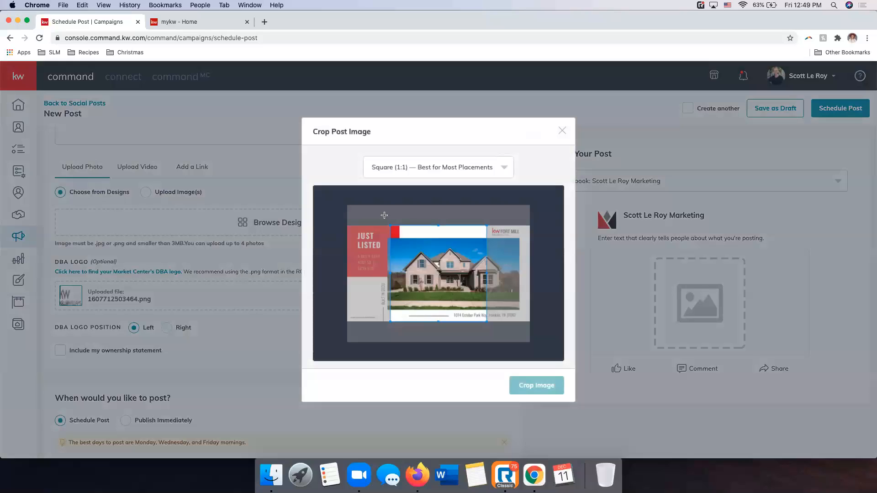
click(420, 170)
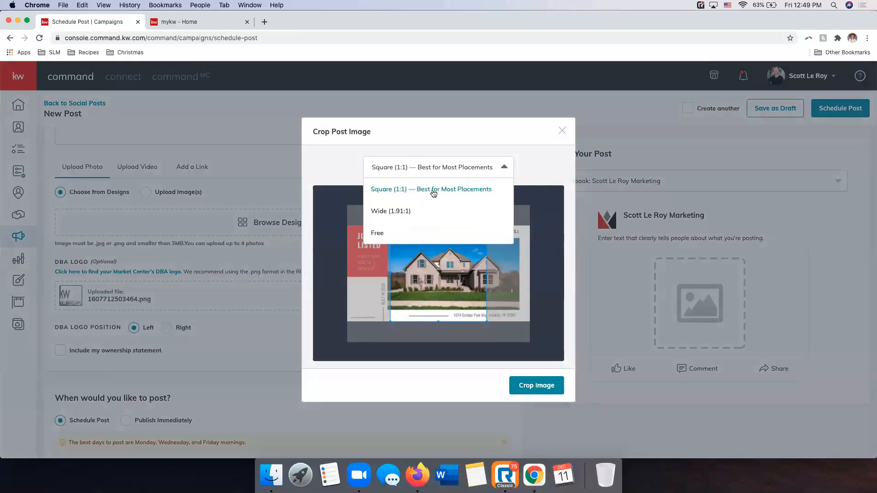
click(390, 213)
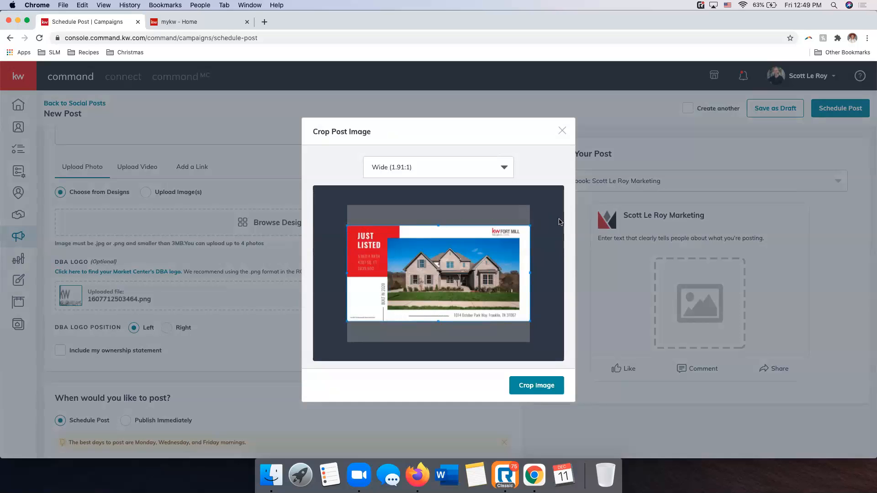
click(533, 385)
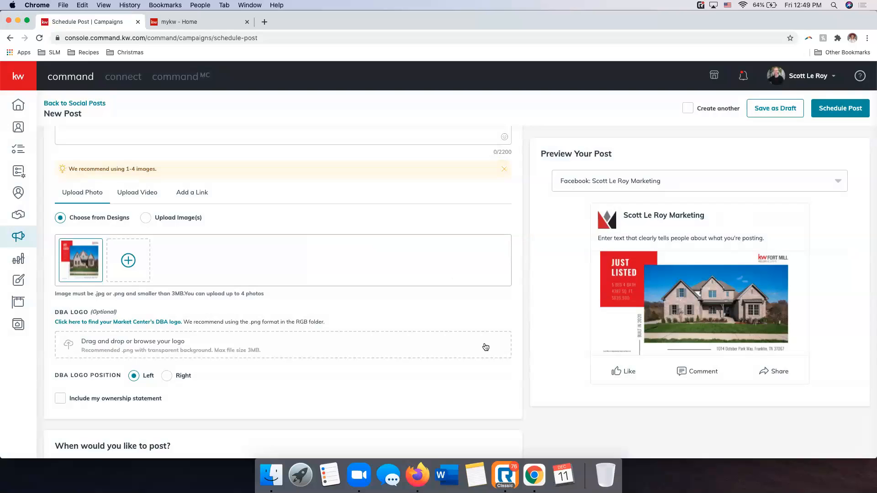
Write "Just Listed in Franklin!" as the post's opening line and paste the copied listing description below it
scroll(491, 346, up, 5)
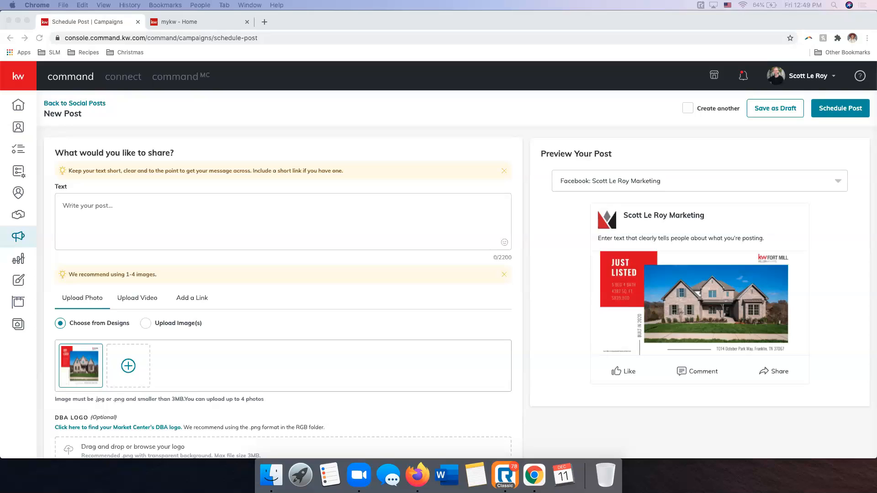
click(83, 227)
click(90, 207)
text(Just Listed in Franklin!)
text(The Oreti Custom home by Dalamar Homes! Conveniently located offering an open floor plan, hardwood floors, fireplace, granite counters & stainless steel appliances in kitchen including double oven & gas stove, master bedroom and secondary bedroom on main floor, two additional bdrms w/ walk in closets and bonus room on 2nd floor, walk out deck on main level, and more. Finished basement features a fifth bedroom w/ walk in closet & bathroom, 2nd Bonus Room, storage space, & walk out covered patio.)
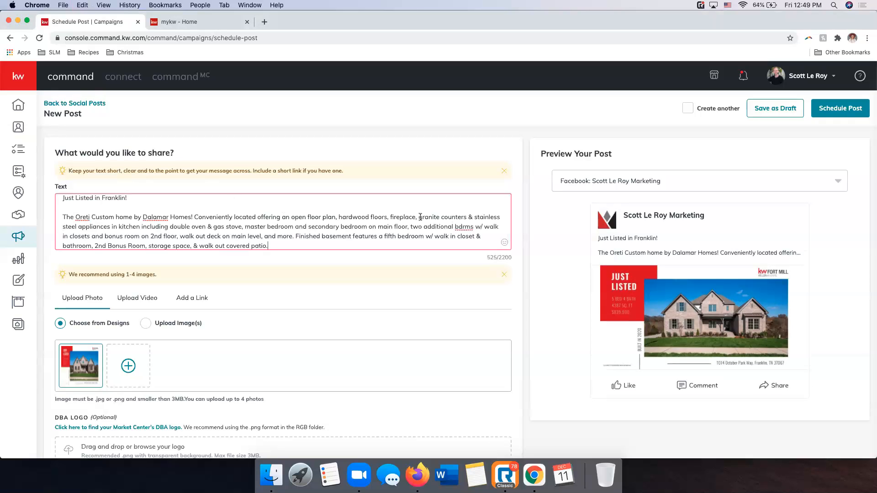
Add the closing line "Contact Today for More Information!" below the listing description, separated by a blank line
scroll(211, 159, down, 7)
scroll(259, 284, up, 7)
scroll(719, 311, down, 2)
scroll(711, 363, up, 2)
scroll(286, 228, down, 1)
scroll(286, 228, up, 1)
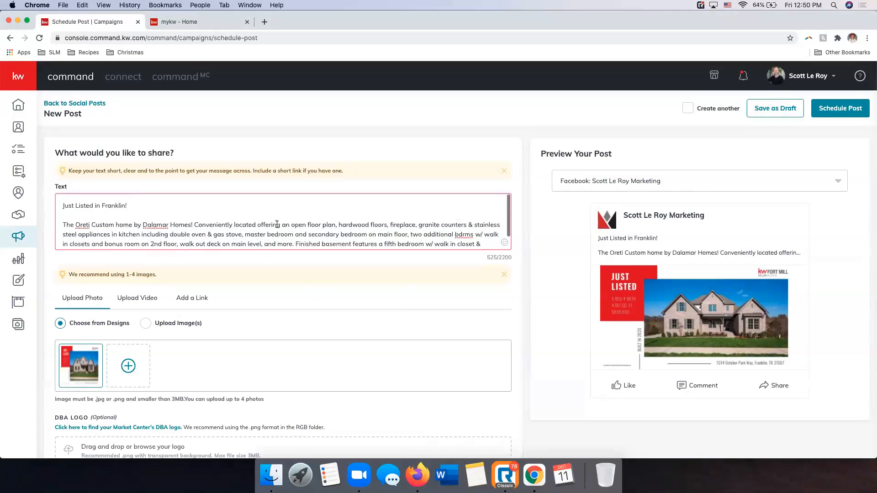
scroll(286, 228, down, 1)
key(Return)
key(Return)
text(C)
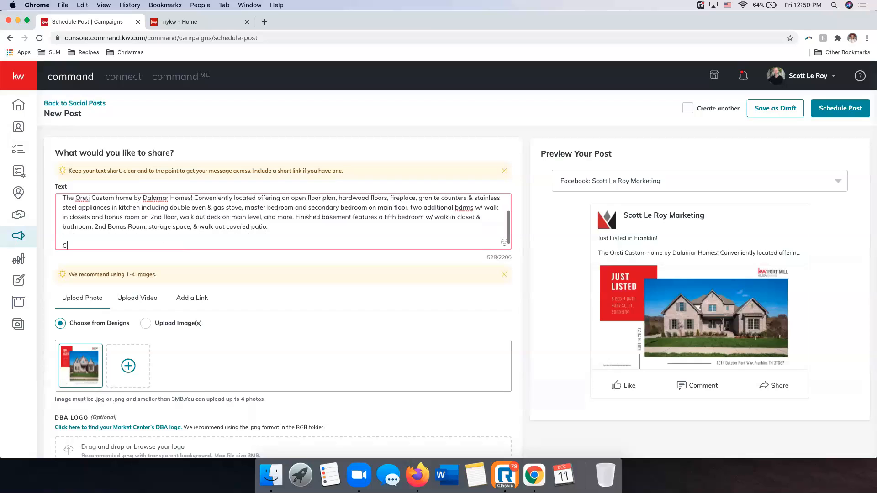
text(ontact Today for More Information!)
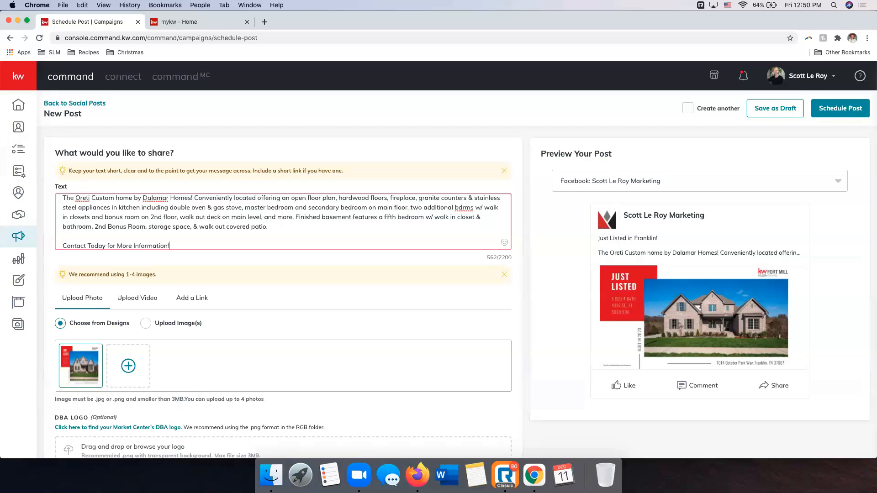
click(254, 259)
Examine the post's scheduling options, including the date and time picker and the page selection, and review the post's content
scroll(254, 259, down, 5)
scroll(255, 262, down, 2)
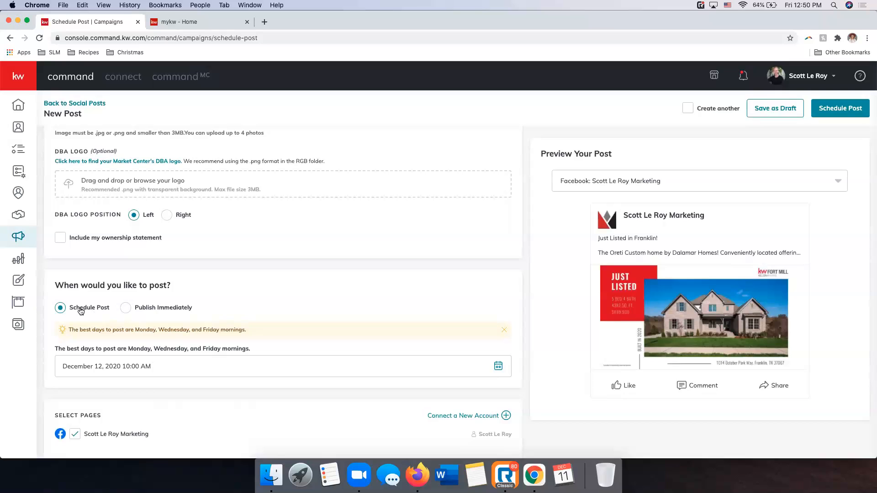
click(499, 365)
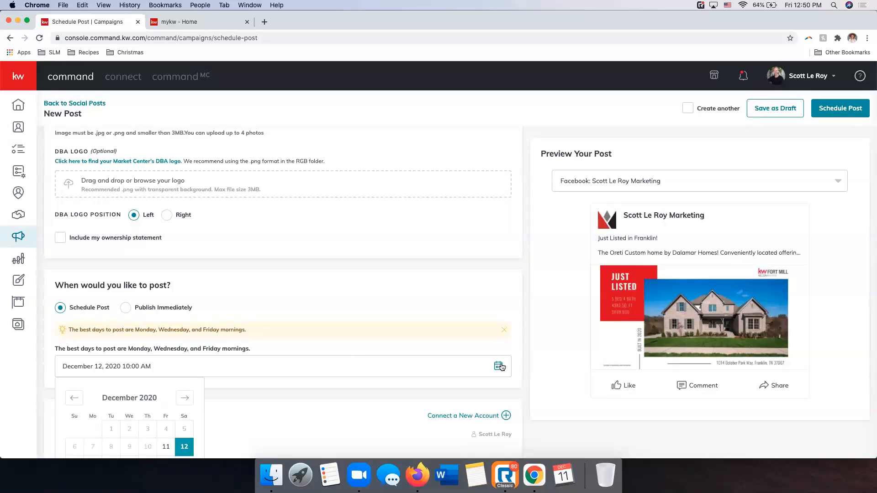
scroll(182, 397, down, 3)
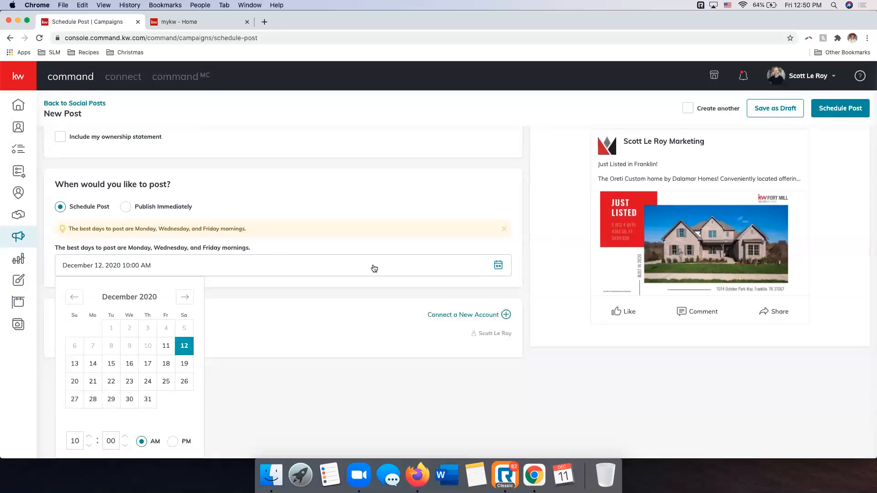
scroll(101, 444, up, 1)
scroll(269, 395, down, 1)
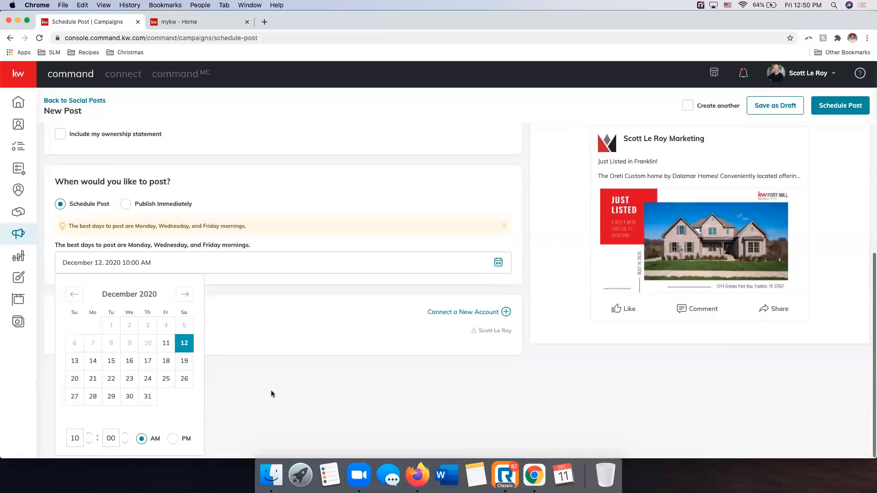
click(269, 396)
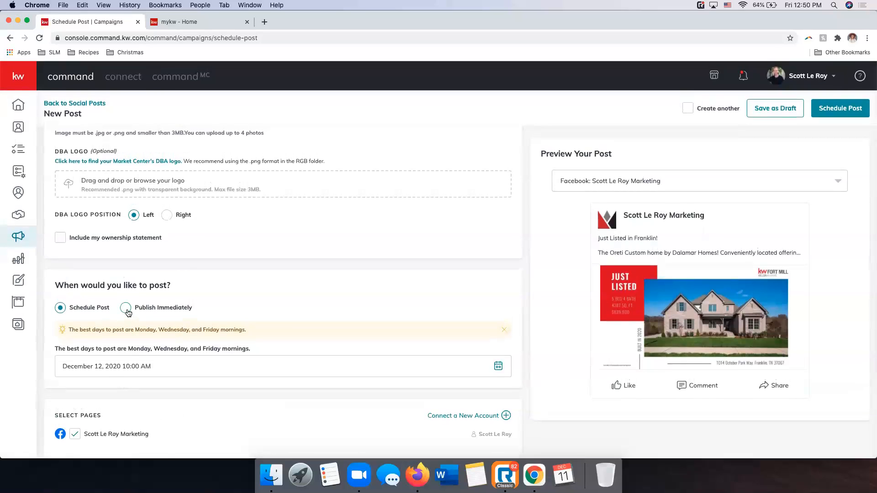
scroll(415, 305, up, 6)
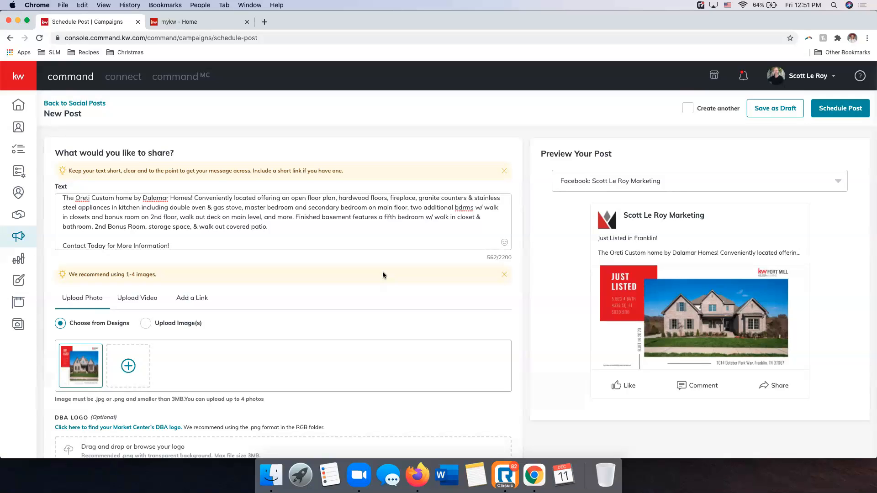
scroll(383, 275, down, 6)
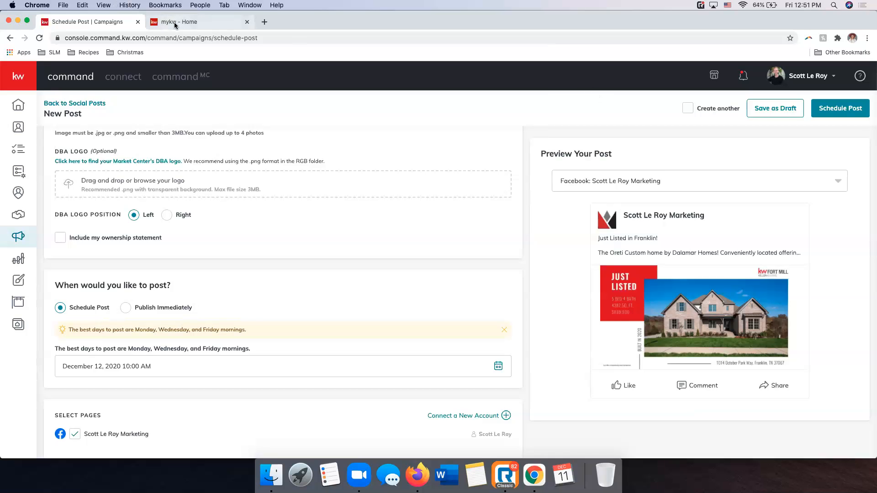
Switch to the mykw page, go to scottleroymarketing.com there, and view the site's home page
click(196, 23)
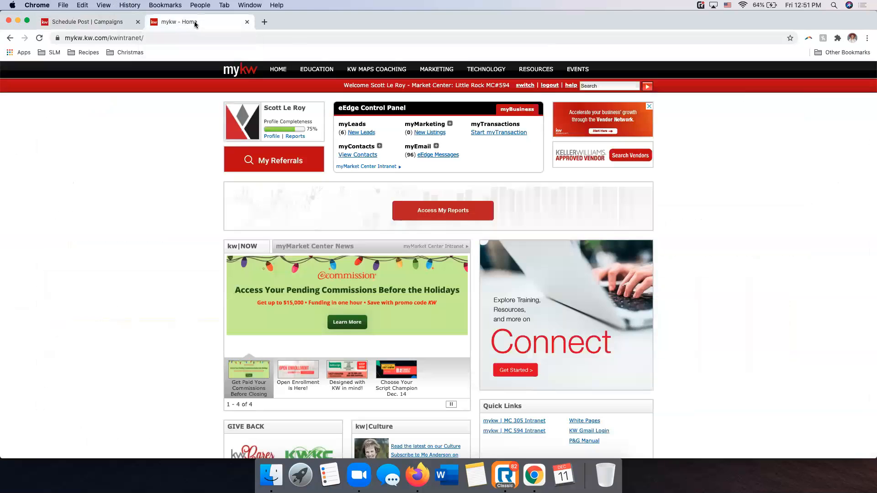
click(182, 36)
text(scottleroymarketing.co)
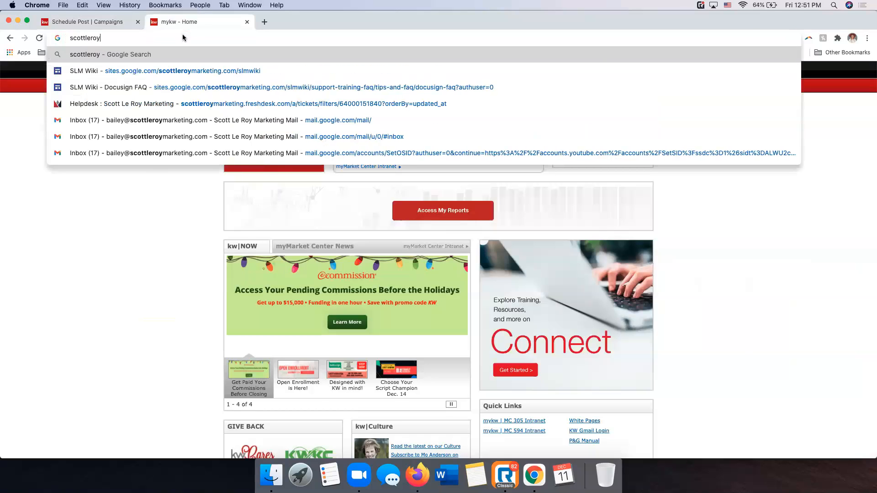
text(m)
key(Return)
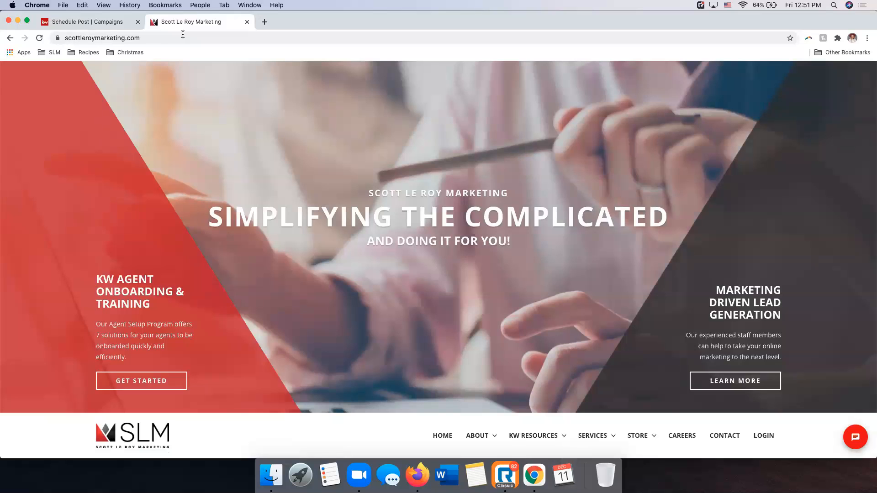
scroll(450, 249, down, 5)
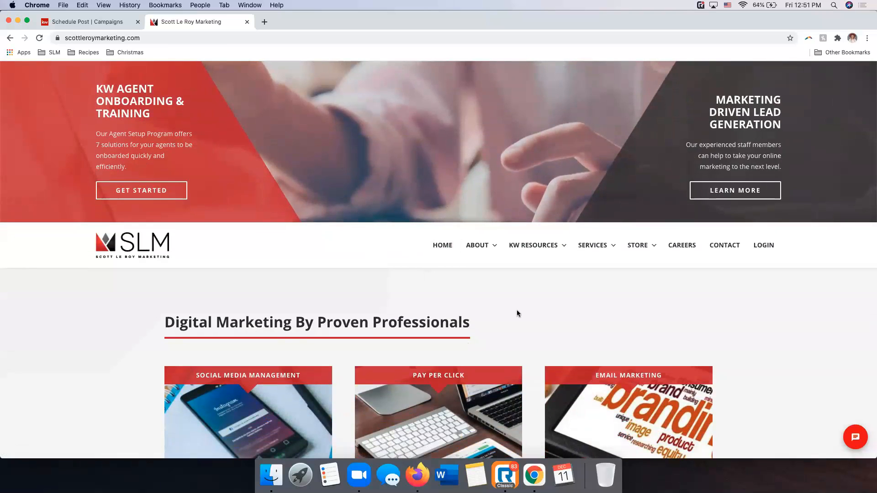
Log in to SLM KW Resources with the market center number or password, enable Remember Me, and dismiss the password warning
scroll(517, 309, up, 5)
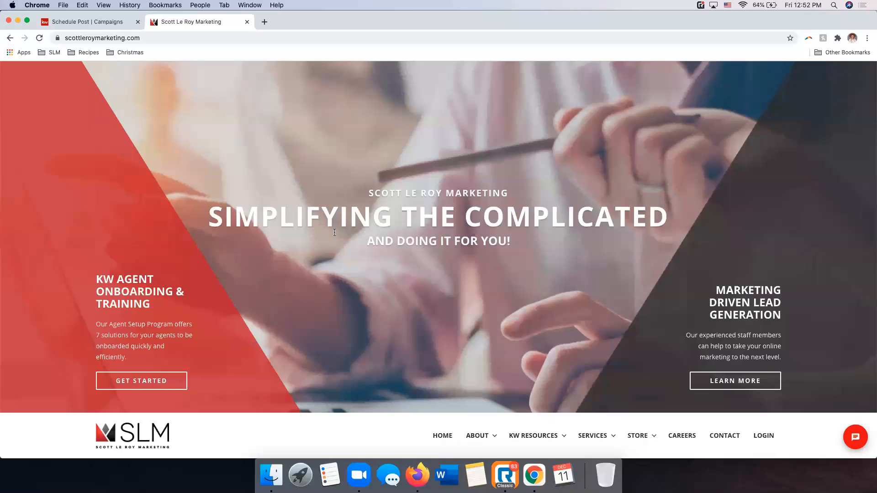
click(769, 440)
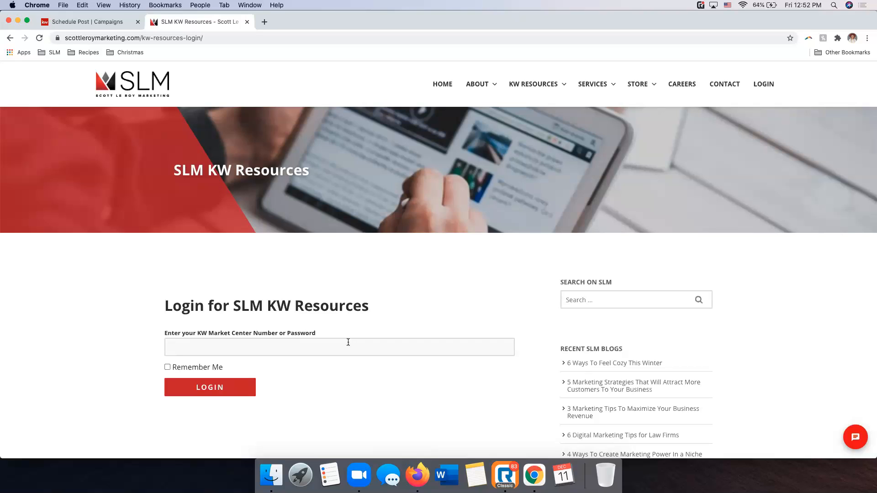
click(167, 367)
click(207, 388)
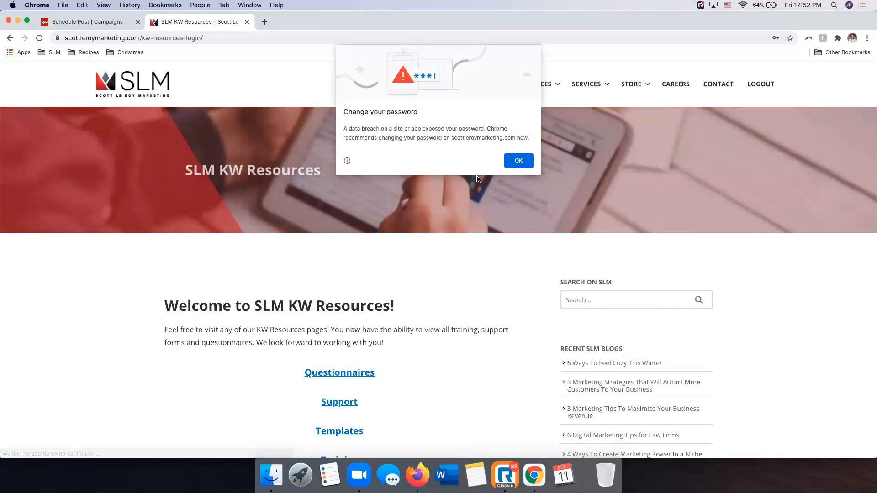
click(523, 164)
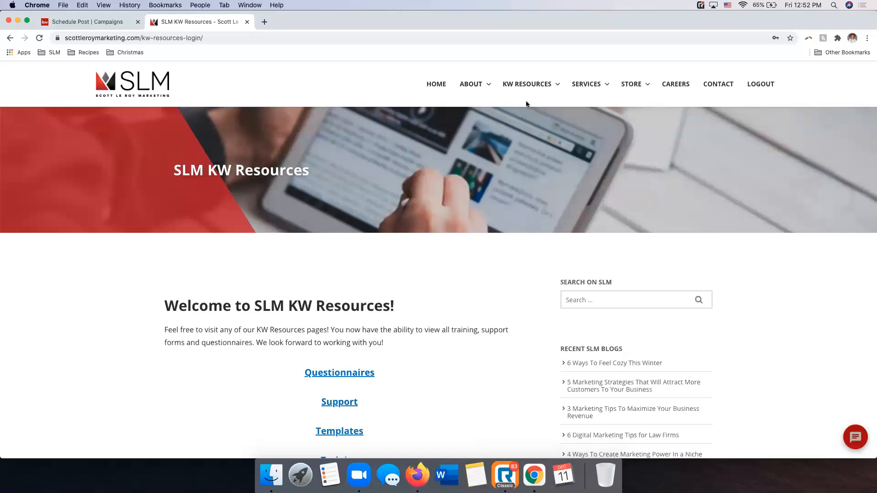
Open the Templates page under KW Resources
mouse_move(525, 90)
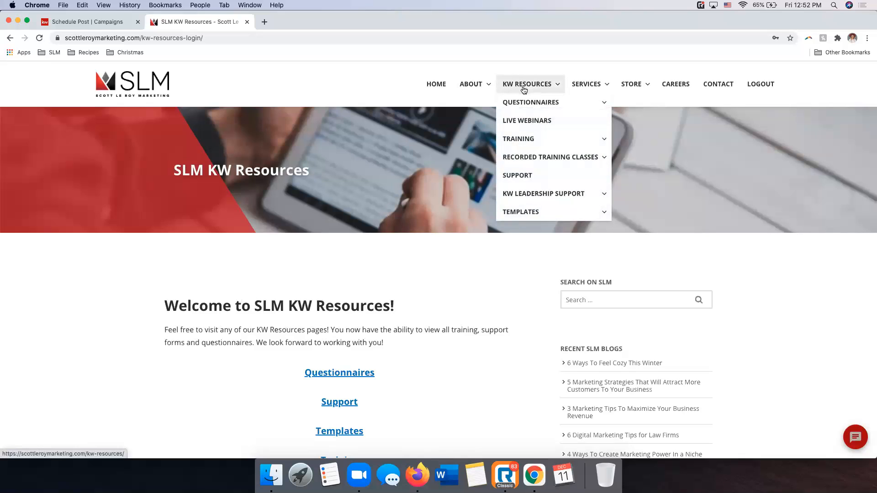
mouse_move(526, 212)
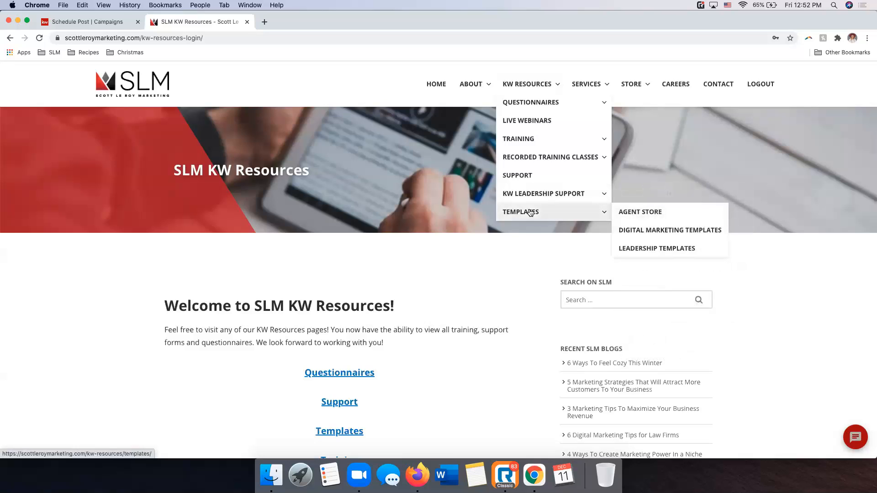
click(530, 213)
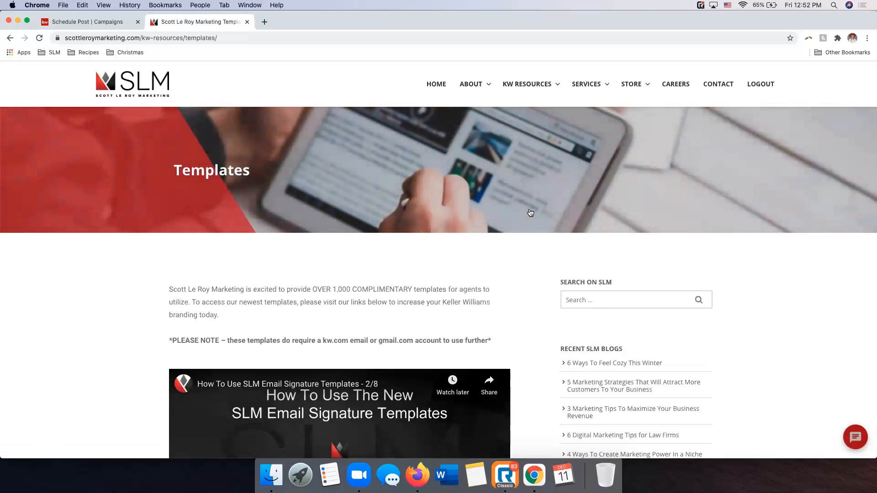
Look through the Templates page, from the email signature video and notes to the full list of template categories
scroll(365, 288, down, 5)
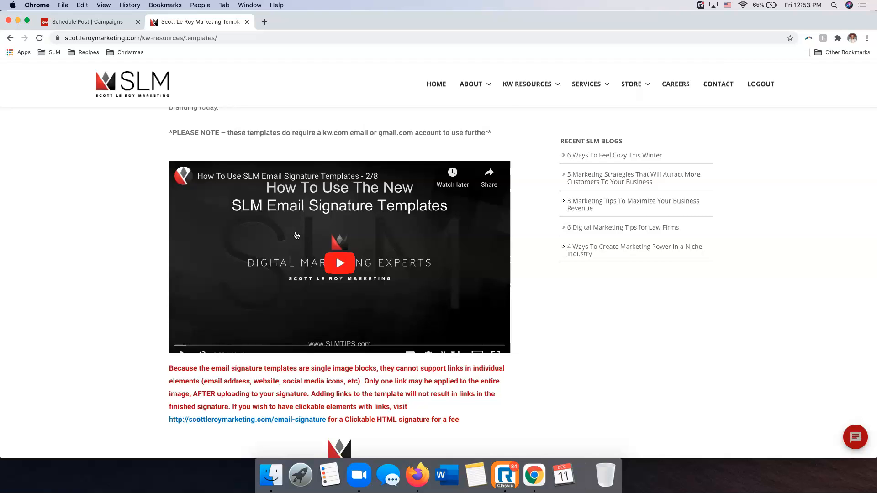
scroll(296, 235, down, 2)
scroll(296, 236, down, 12)
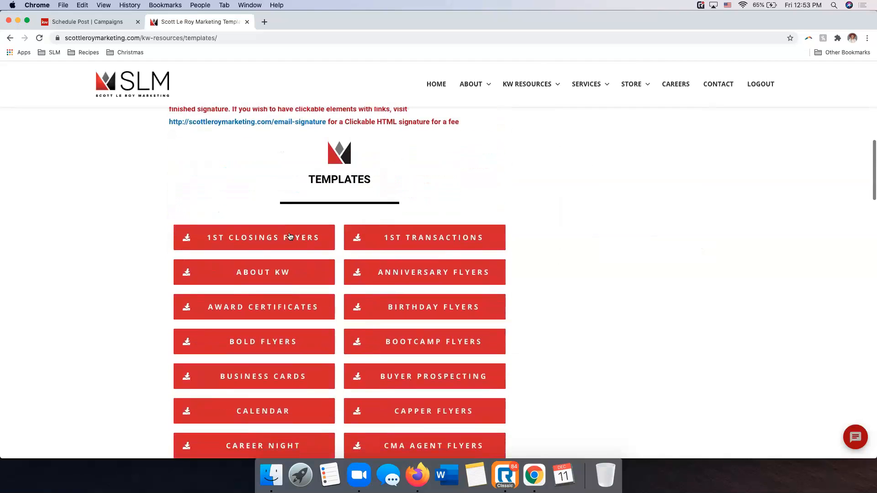
scroll(289, 236, down, 20)
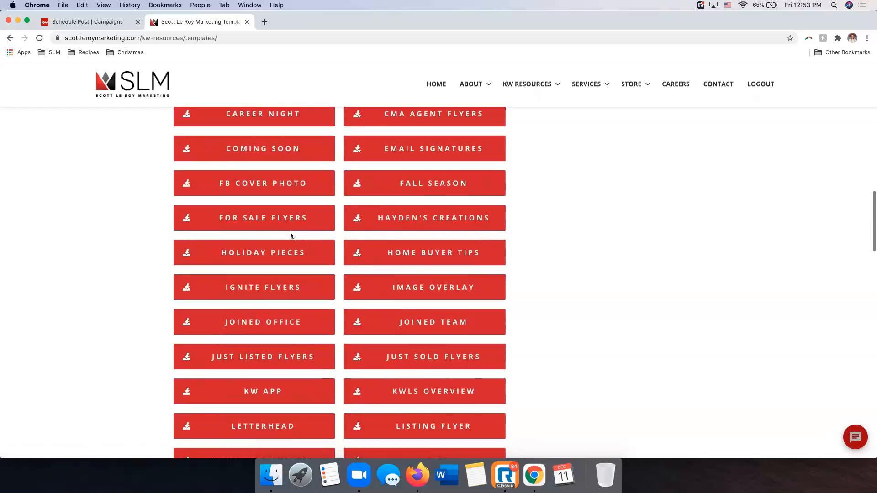
scroll(292, 237, down, 18)
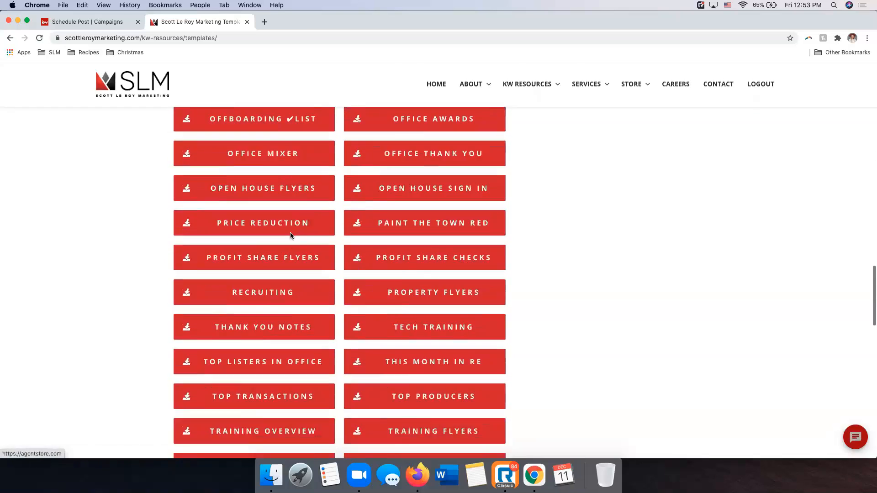
scroll(291, 236, down, 5)
scroll(292, 236, up, 20)
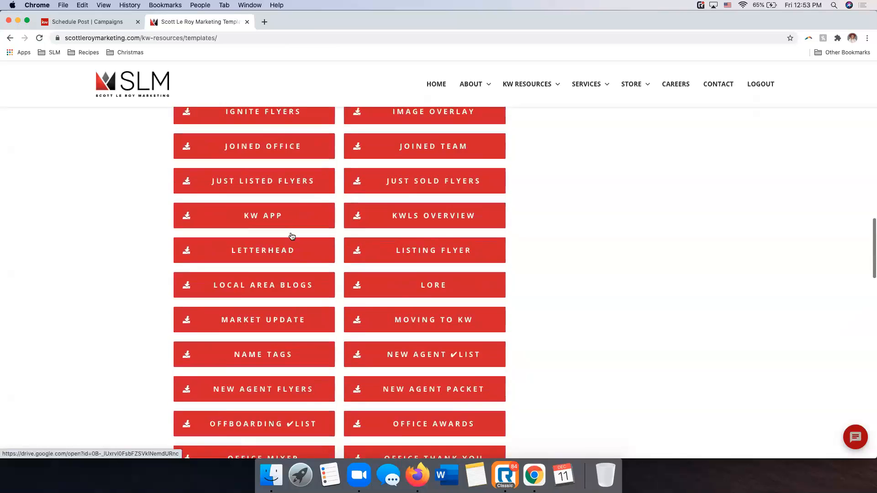
scroll(293, 236, up, 5)
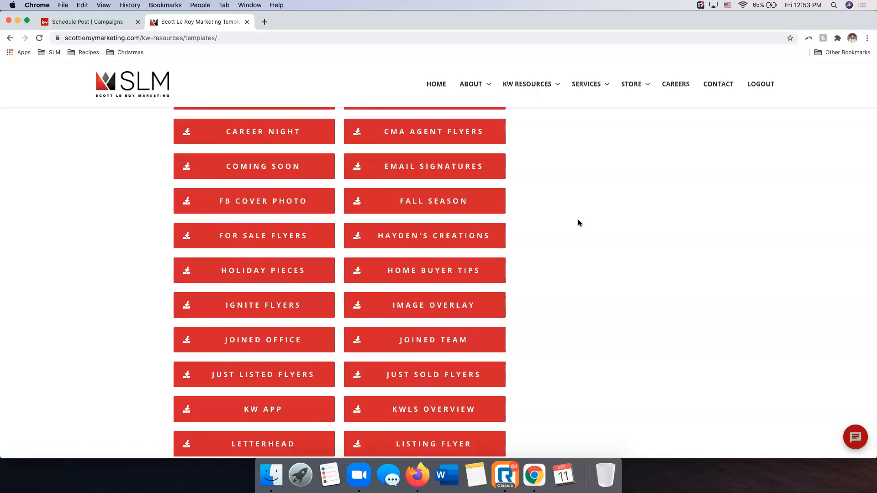
scroll(655, 231, up, 1)
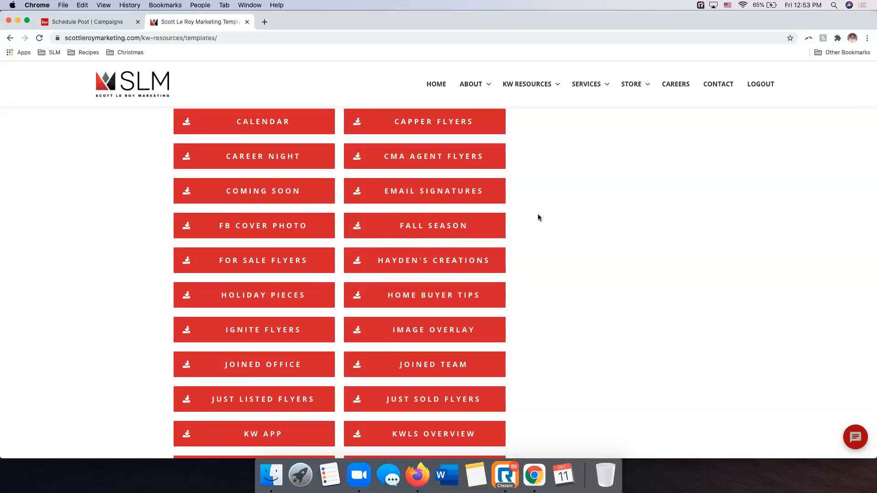
Open the Email Signatures category, browse its Modern Email Signatures folder, and open the Modern Email Signature #019 template
click(441, 199)
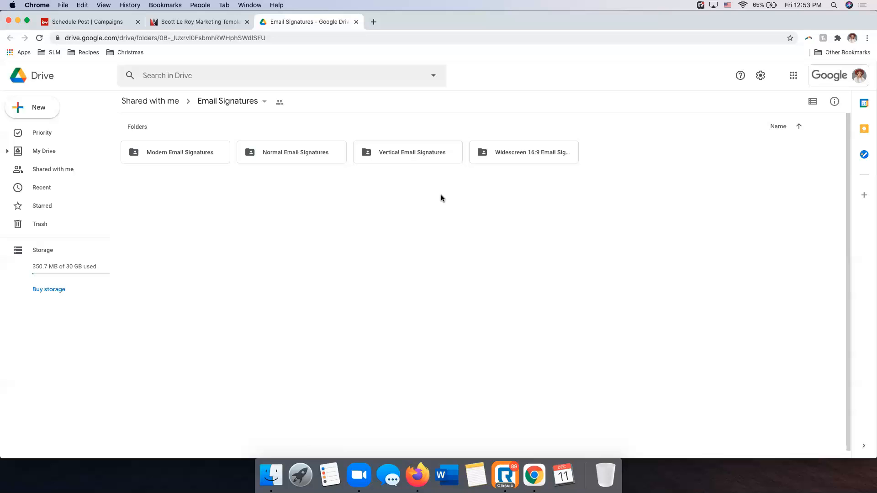
double_click(202, 152)
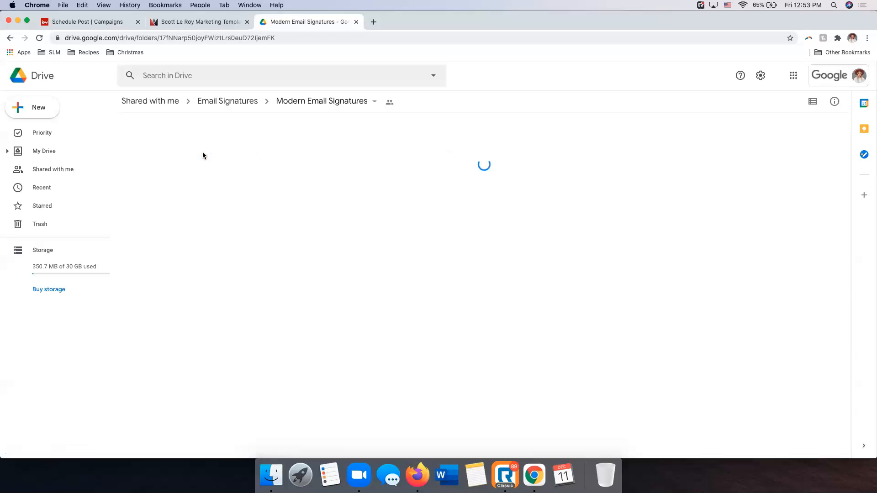
scroll(288, 199, down, 3)
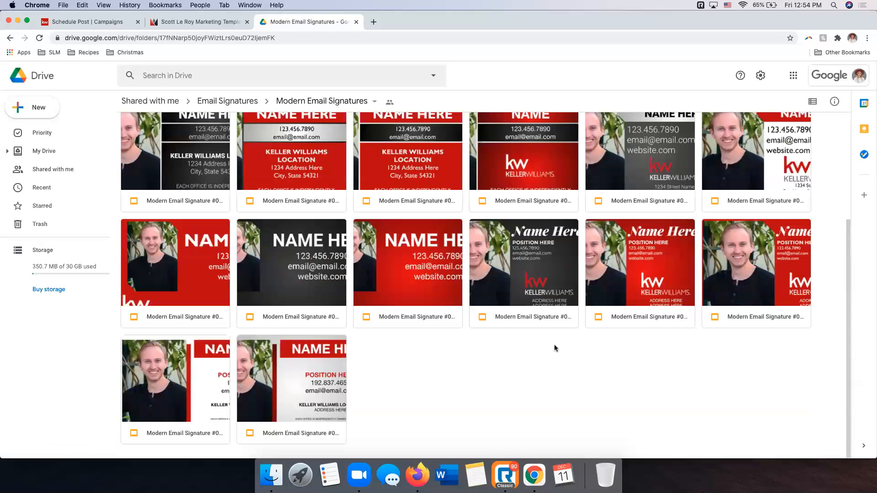
scroll(613, 403, up, 3)
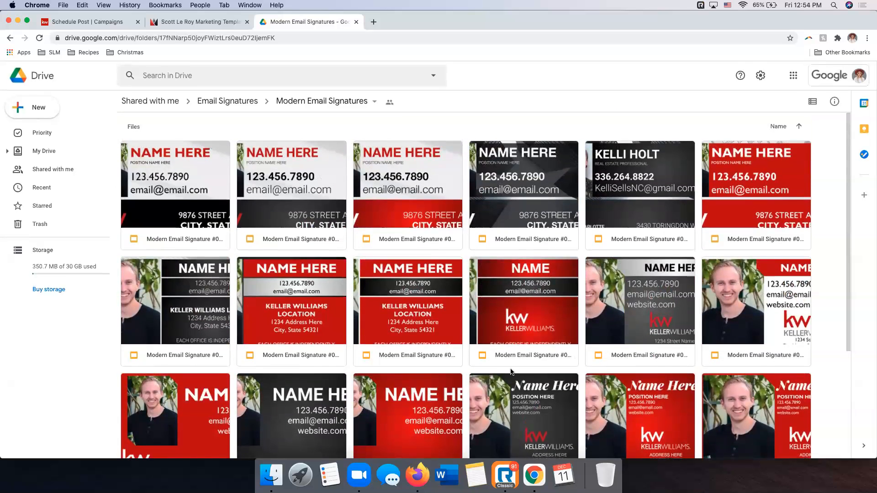
scroll(511, 370, down, 3)
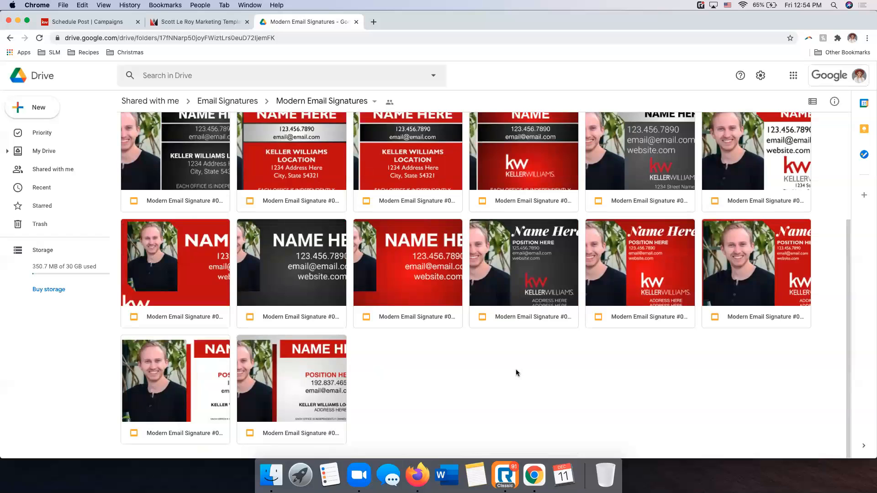
scroll(188, 364, up, 3)
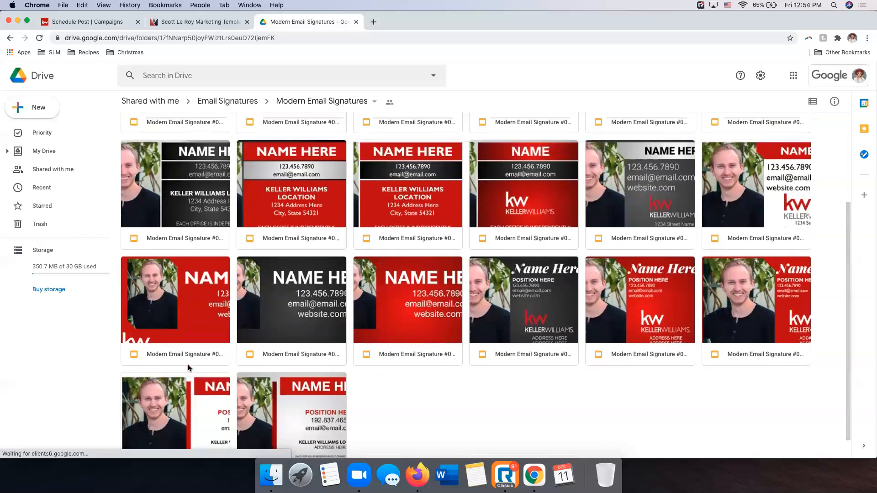
scroll(169, 312, down, 3)
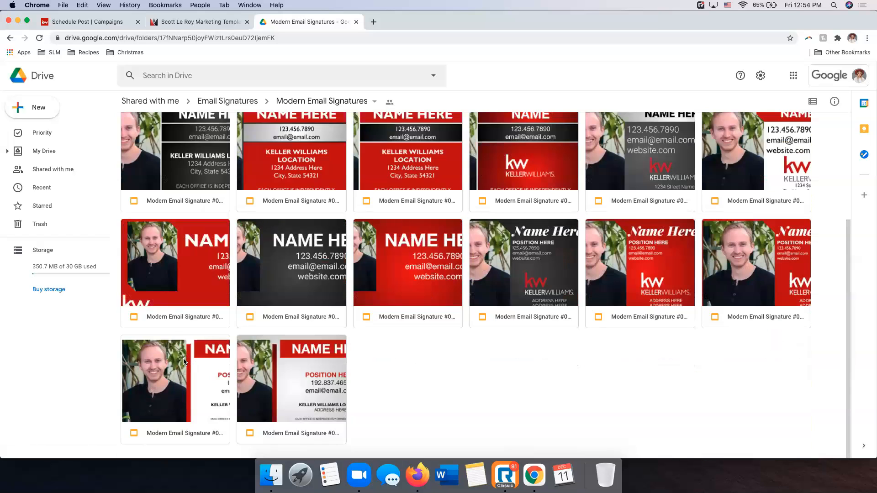
scroll(180, 361, up, 3)
scroll(180, 360, down, 3)
double_click(193, 372)
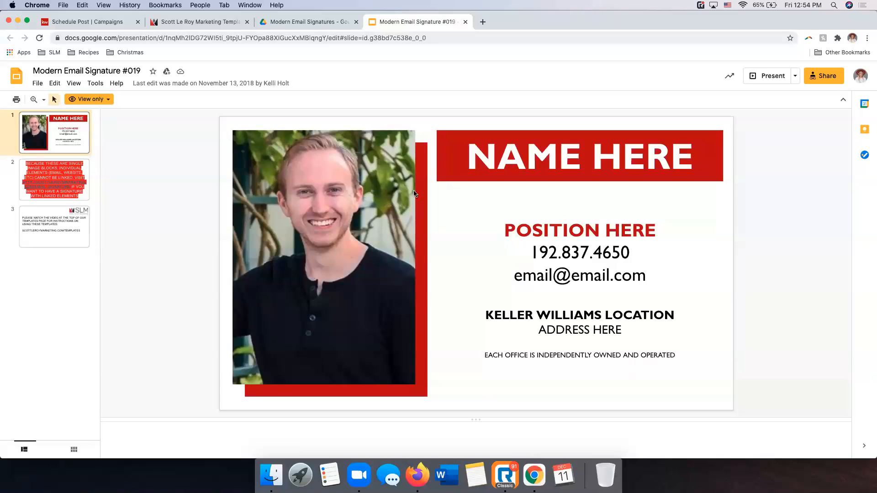
Review the signature template's three slides, return to the first one, and check the document's access mode
click(72, 167)
click(50, 134)
click(36, 238)
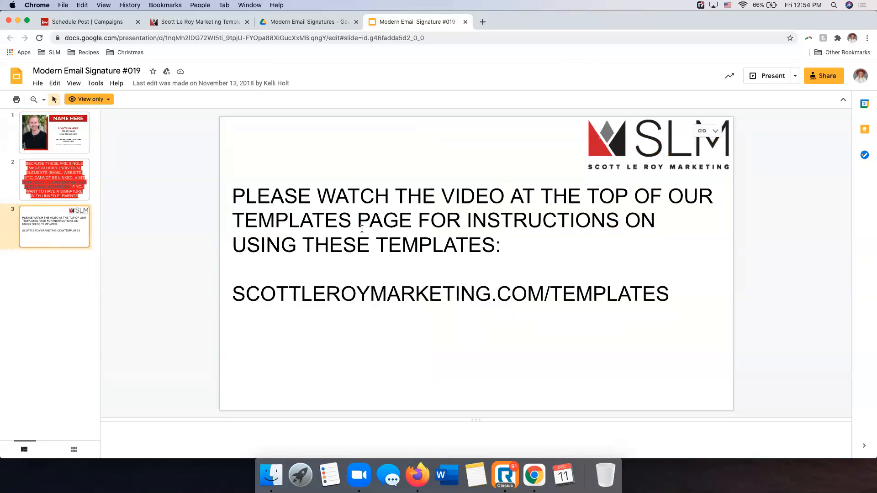
click(59, 142)
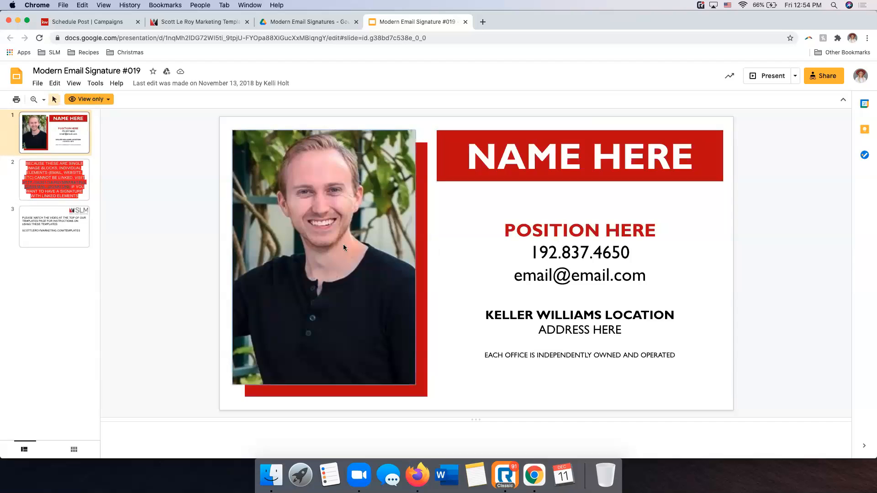
double_click(649, 344)
click(649, 344)
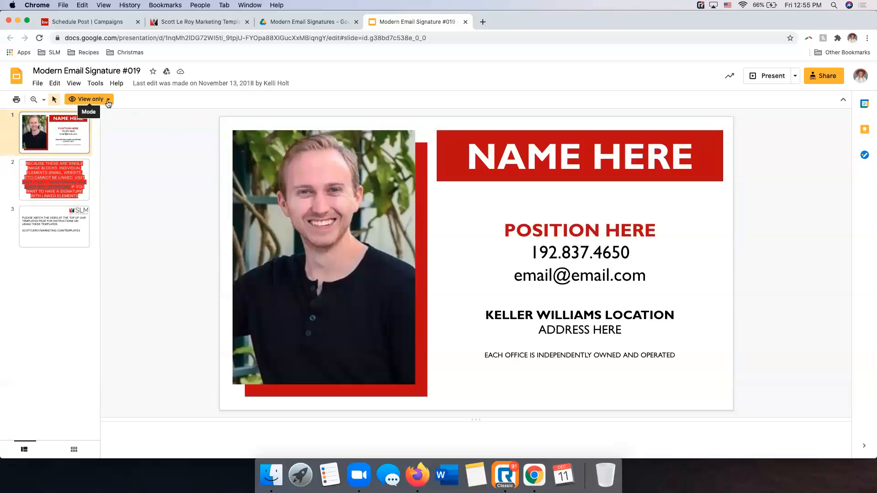
click(108, 101)
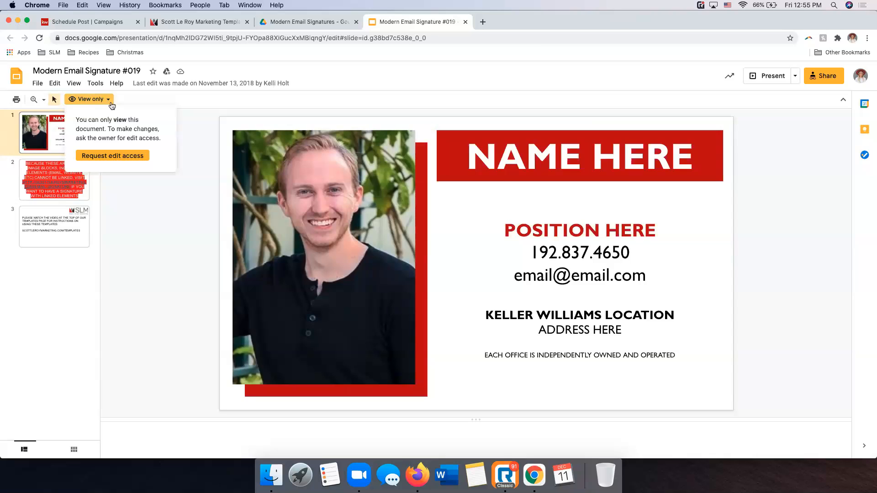
click(107, 101)
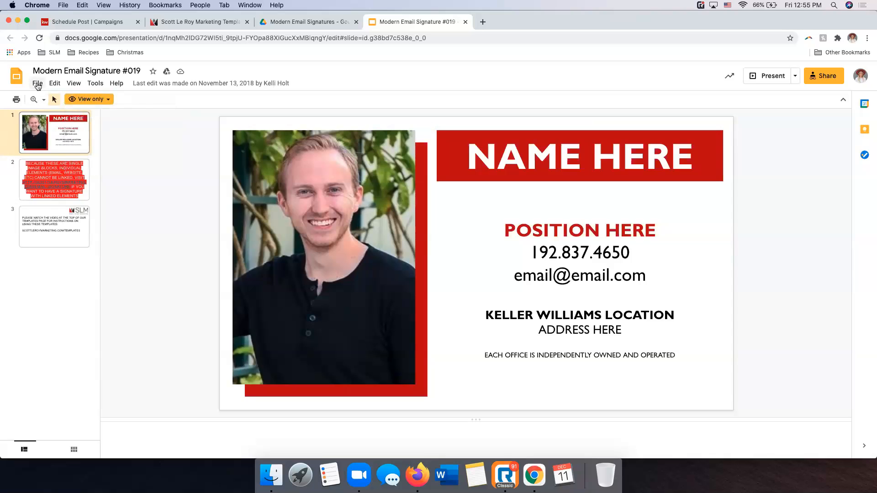
Copy only the selected signature slide to a new presentation, "Copy of Modern Email Signature #019", in the Modern Email Signatures folder
click(38, 84)
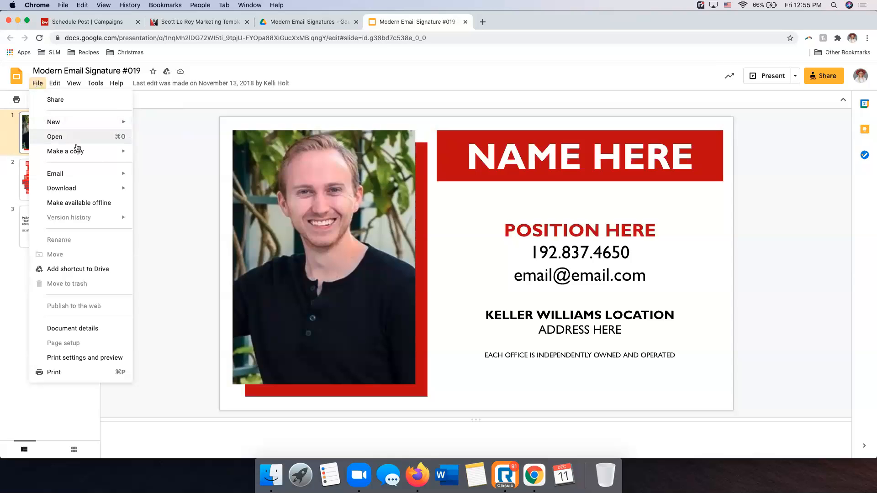
mouse_move(99, 154)
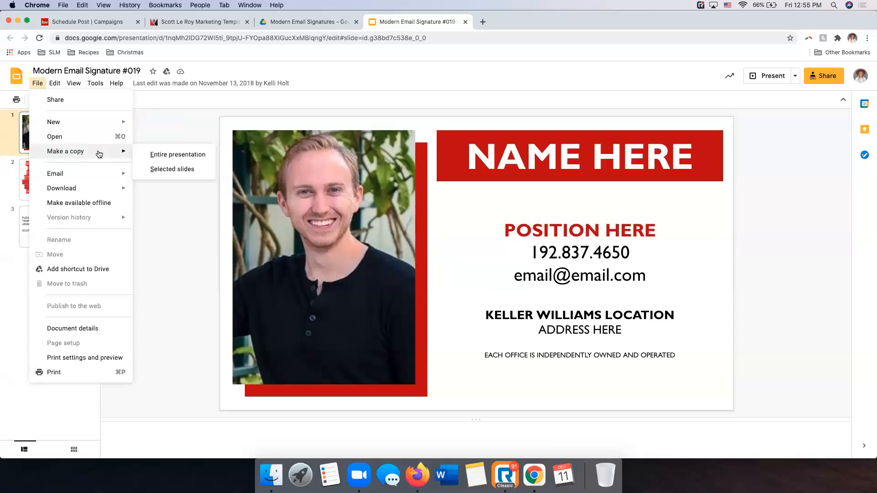
click(167, 170)
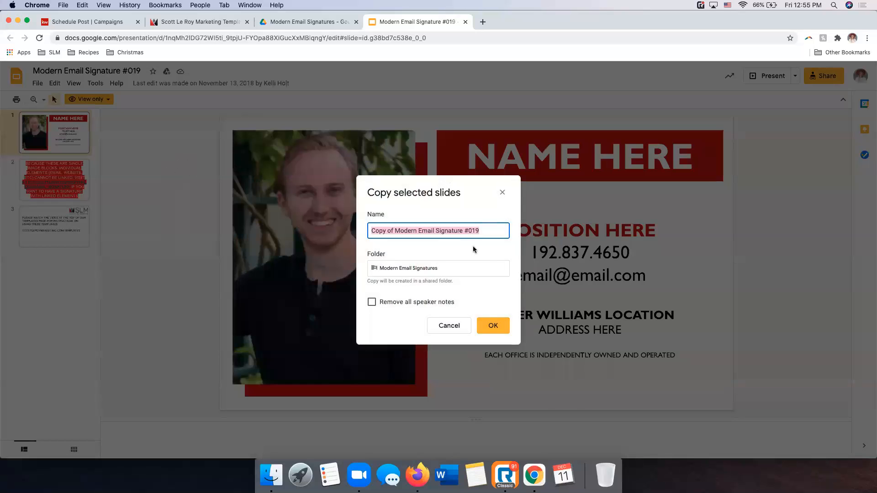
click(502, 326)
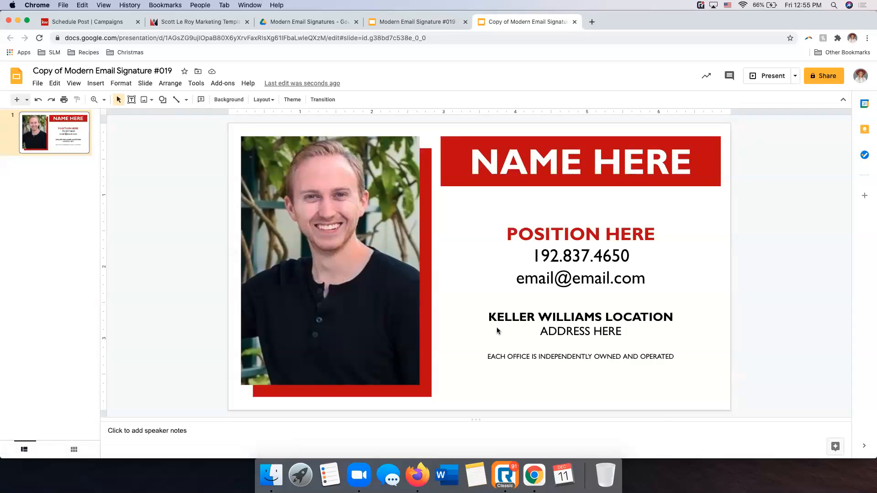
Replace the template portrait with the headshot JPEG uploaded from the SLM Items folder on the computer's desktop
click(323, 268)
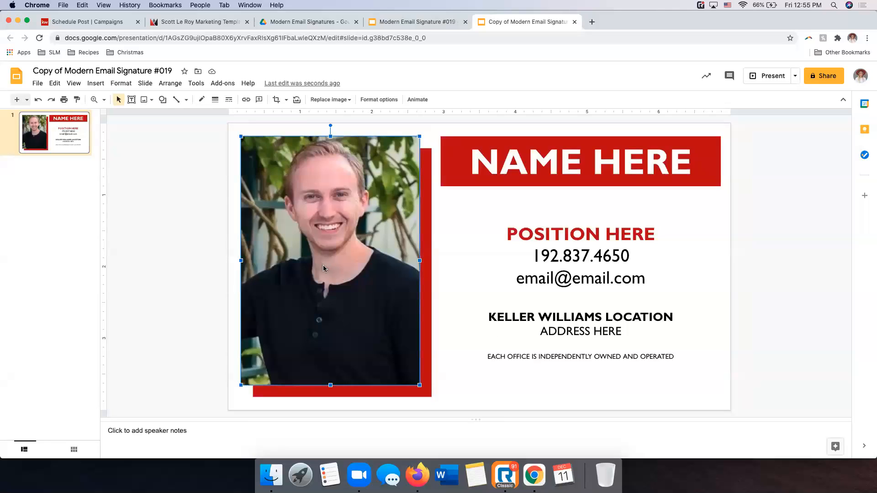
right_click(342, 246)
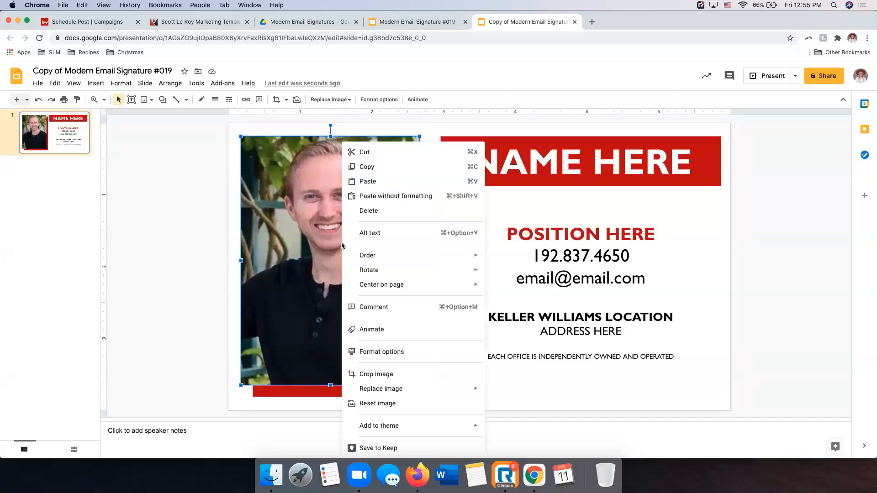
mouse_move(461, 396)
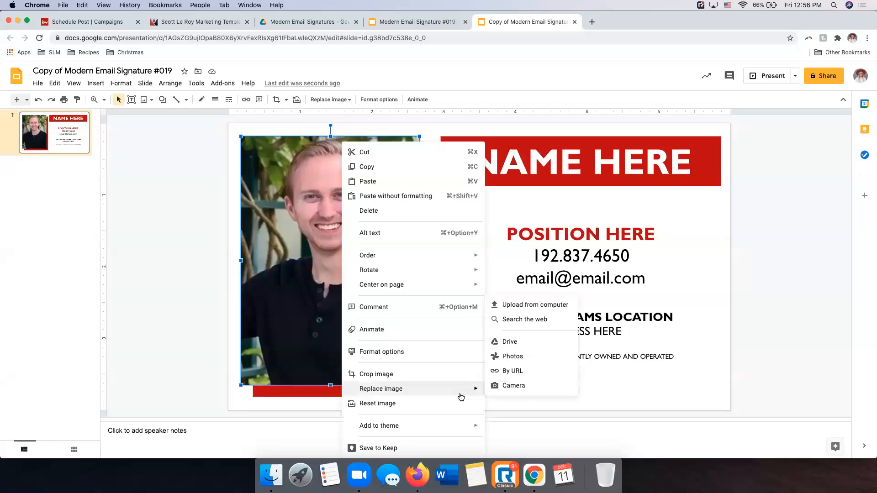
click(558, 304)
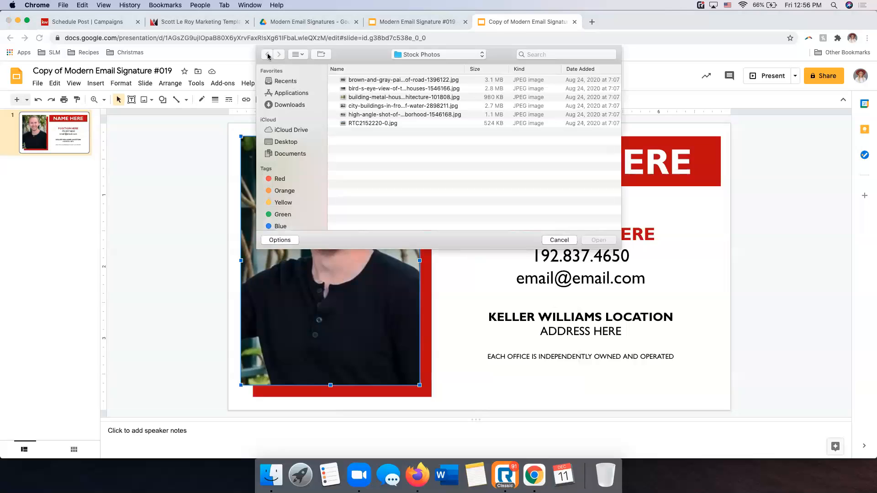
click(286, 142)
double_click(361, 81)
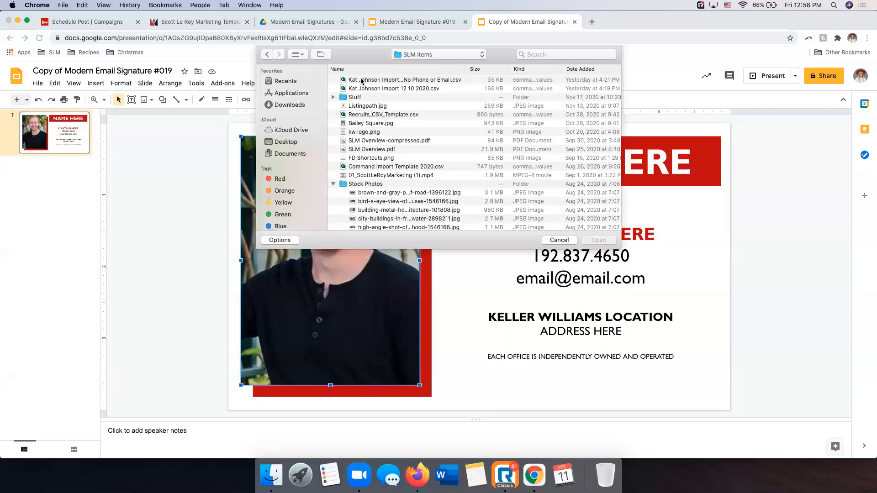
scroll(334, 167, down, 3)
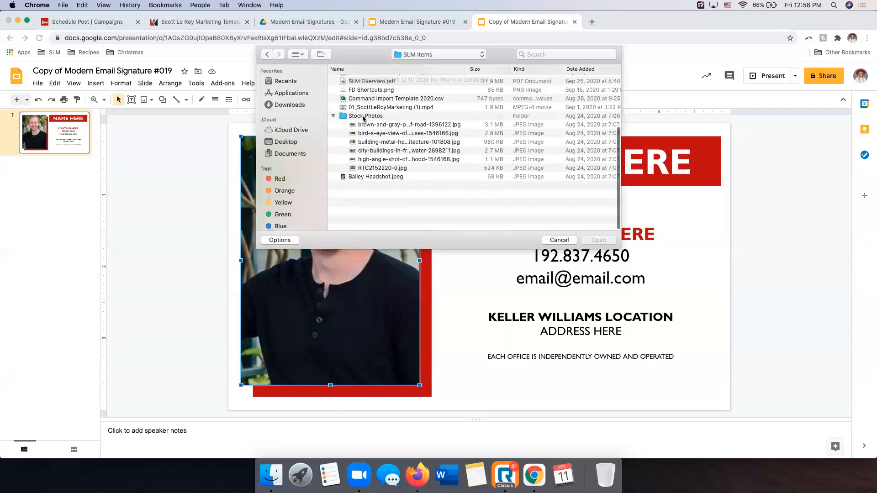
click(334, 166)
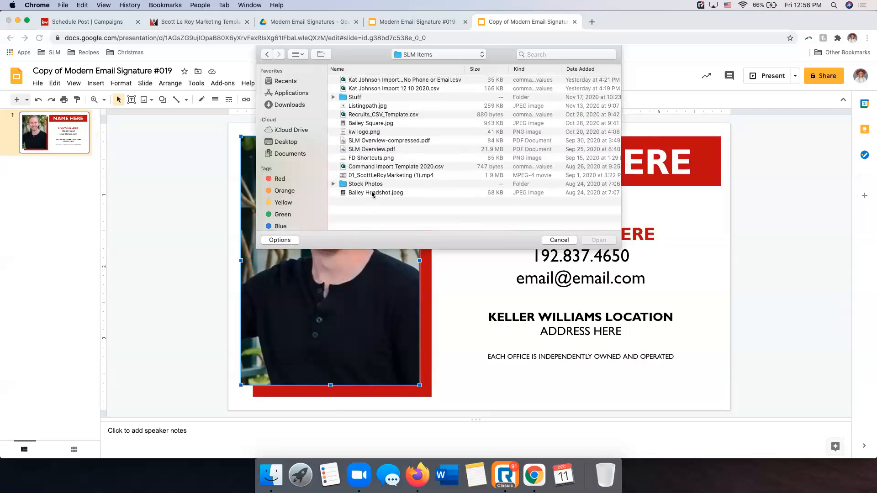
click(372, 193)
click(601, 240)
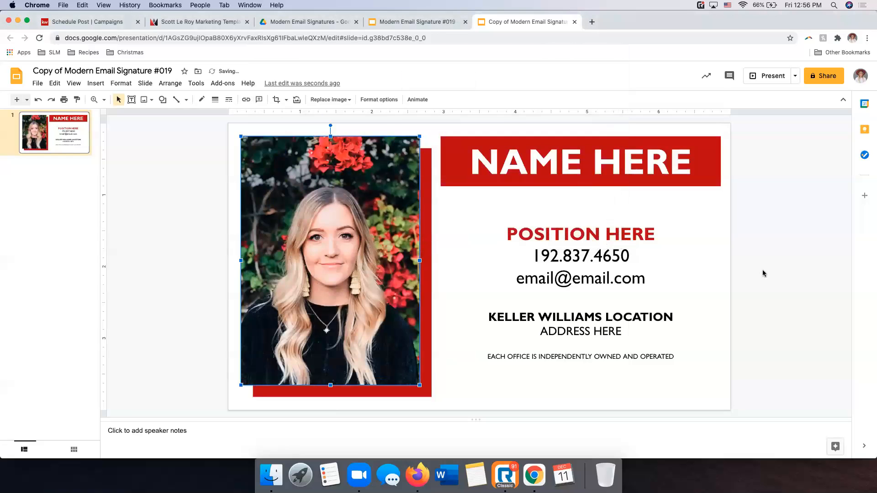
click(776, 271)
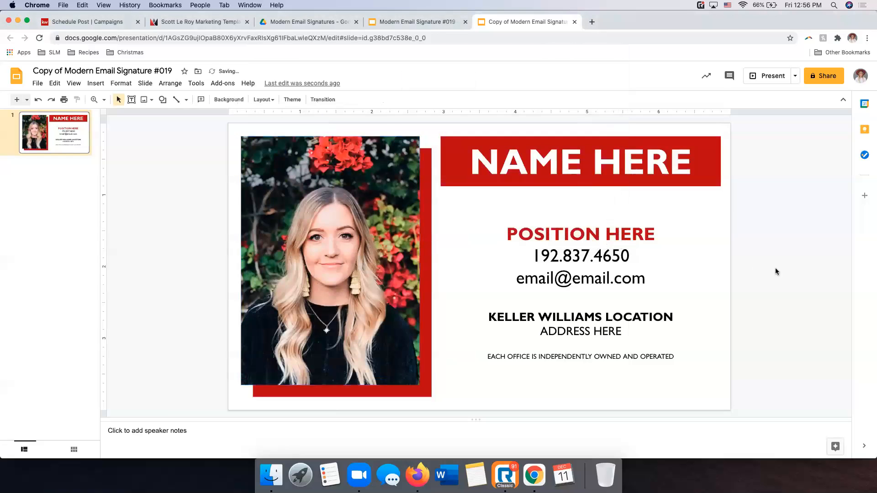
Replace the NAME HERE placeholder in the red banner with the agent's full name in capitals
click(581, 157)
click(668, 161)
drag(692, 161, 470, 163)
key(BackSpace)
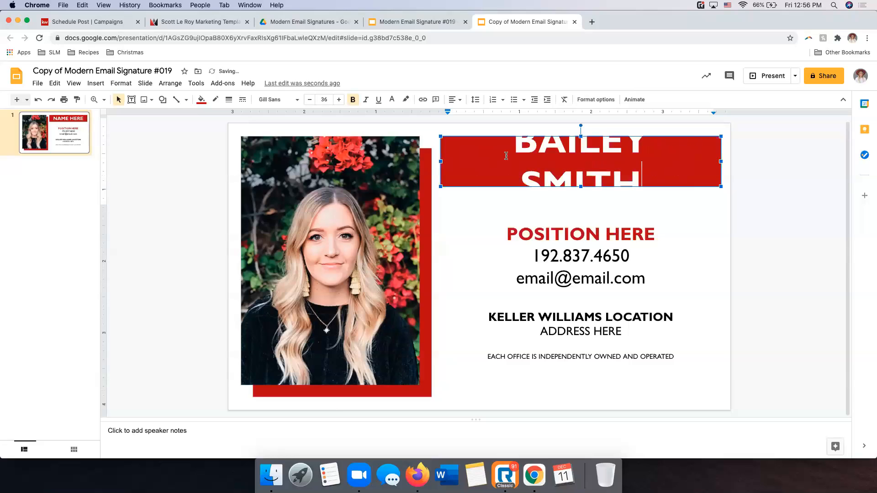
Reduce the font size of the name in the red banner to 31 so it fits on one line
key(super+a)
click(310, 100)
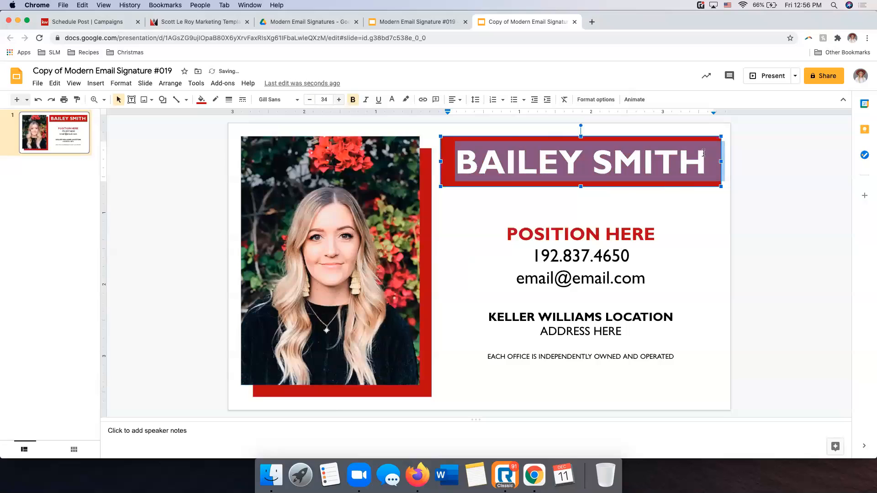
click(785, 182)
click(579, 157)
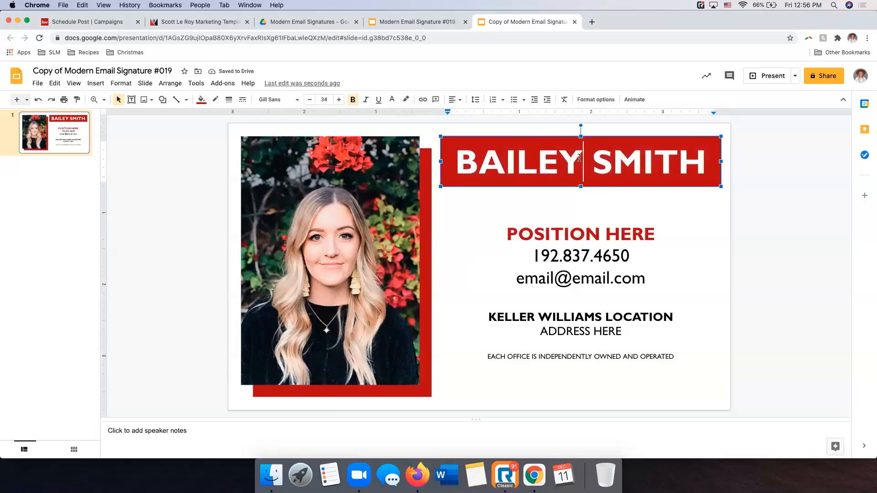
key(super+a)
click(311, 100)
click(311, 99)
click(311, 99)
click(311, 99)
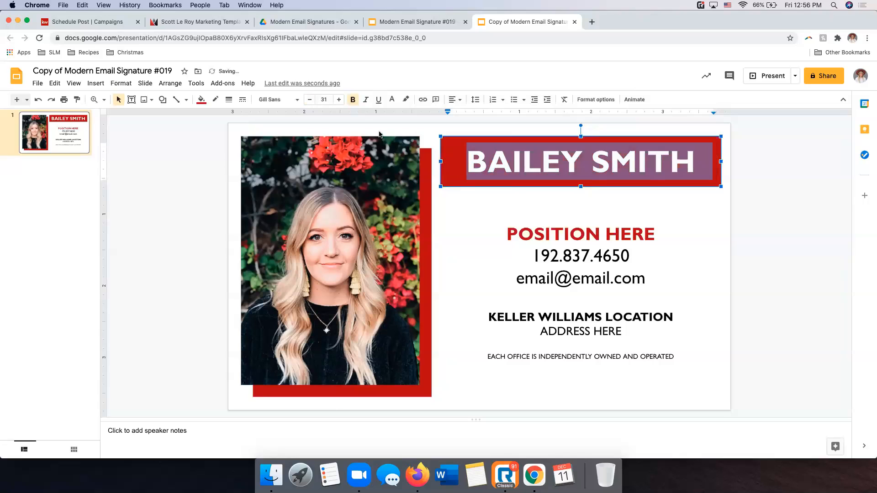
Try Calibri for the name in the red banner, and settle on Nunito as its font
click(278, 100)
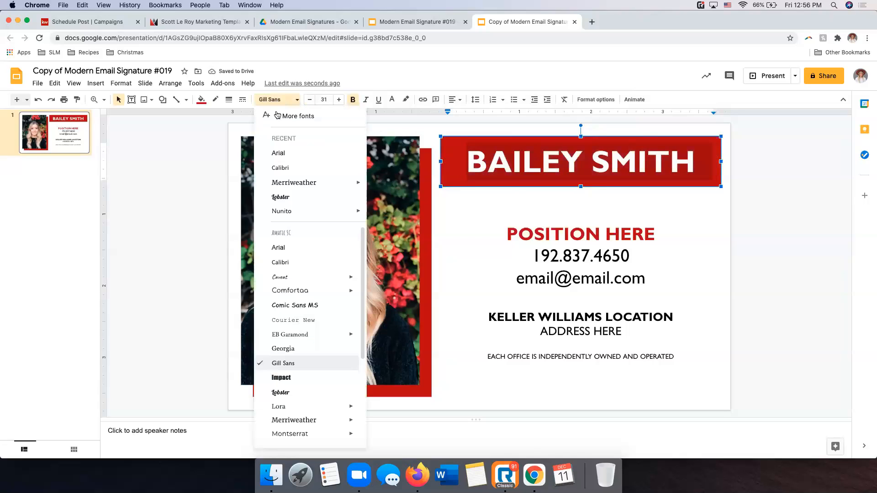
click(299, 264)
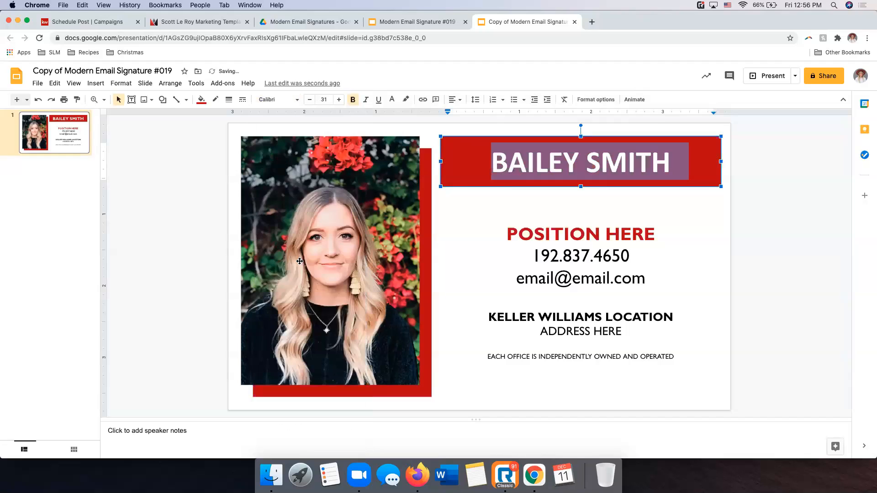
click(277, 100)
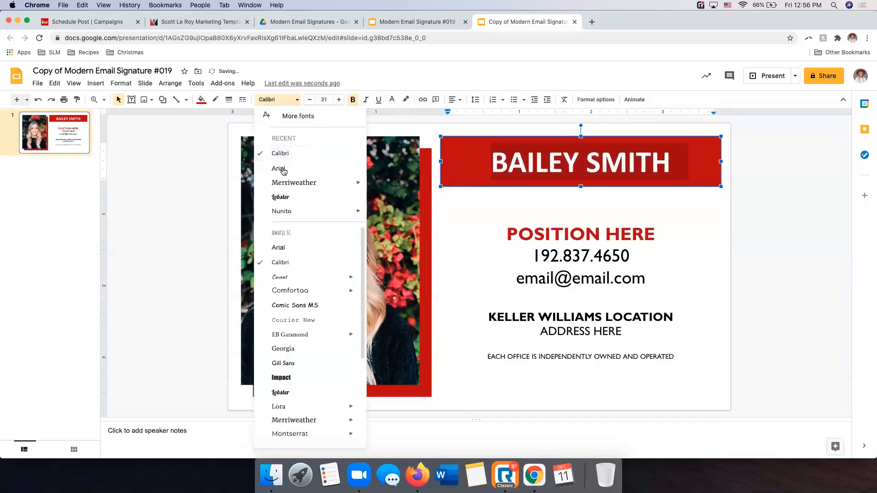
click(283, 210)
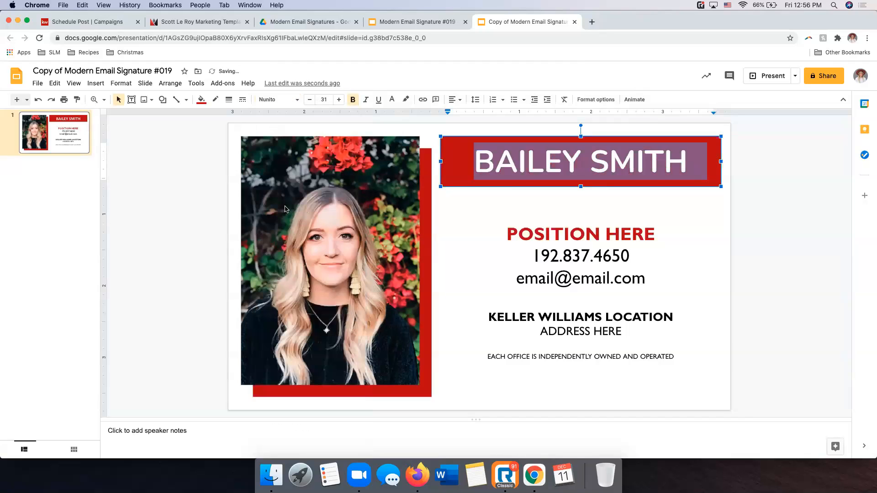
click(807, 238)
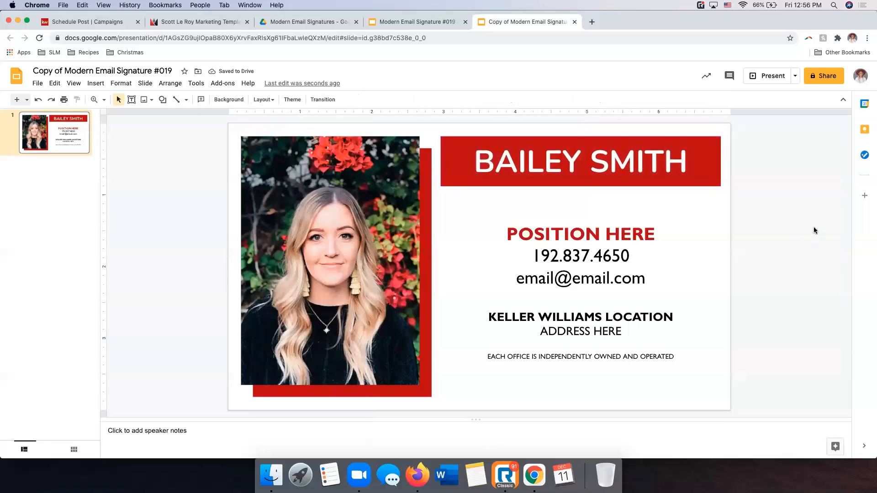
Select the POSITION HERE placeholder text above the phone number for replacement
drag(655, 234, 534, 229)
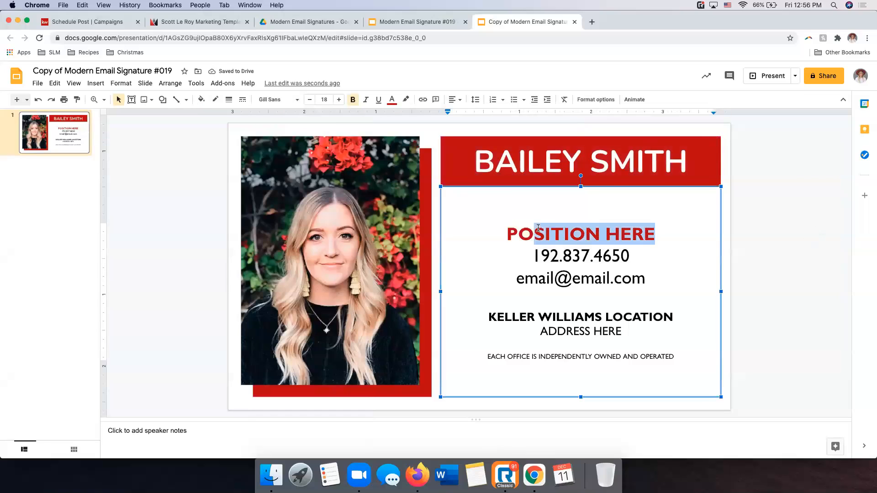